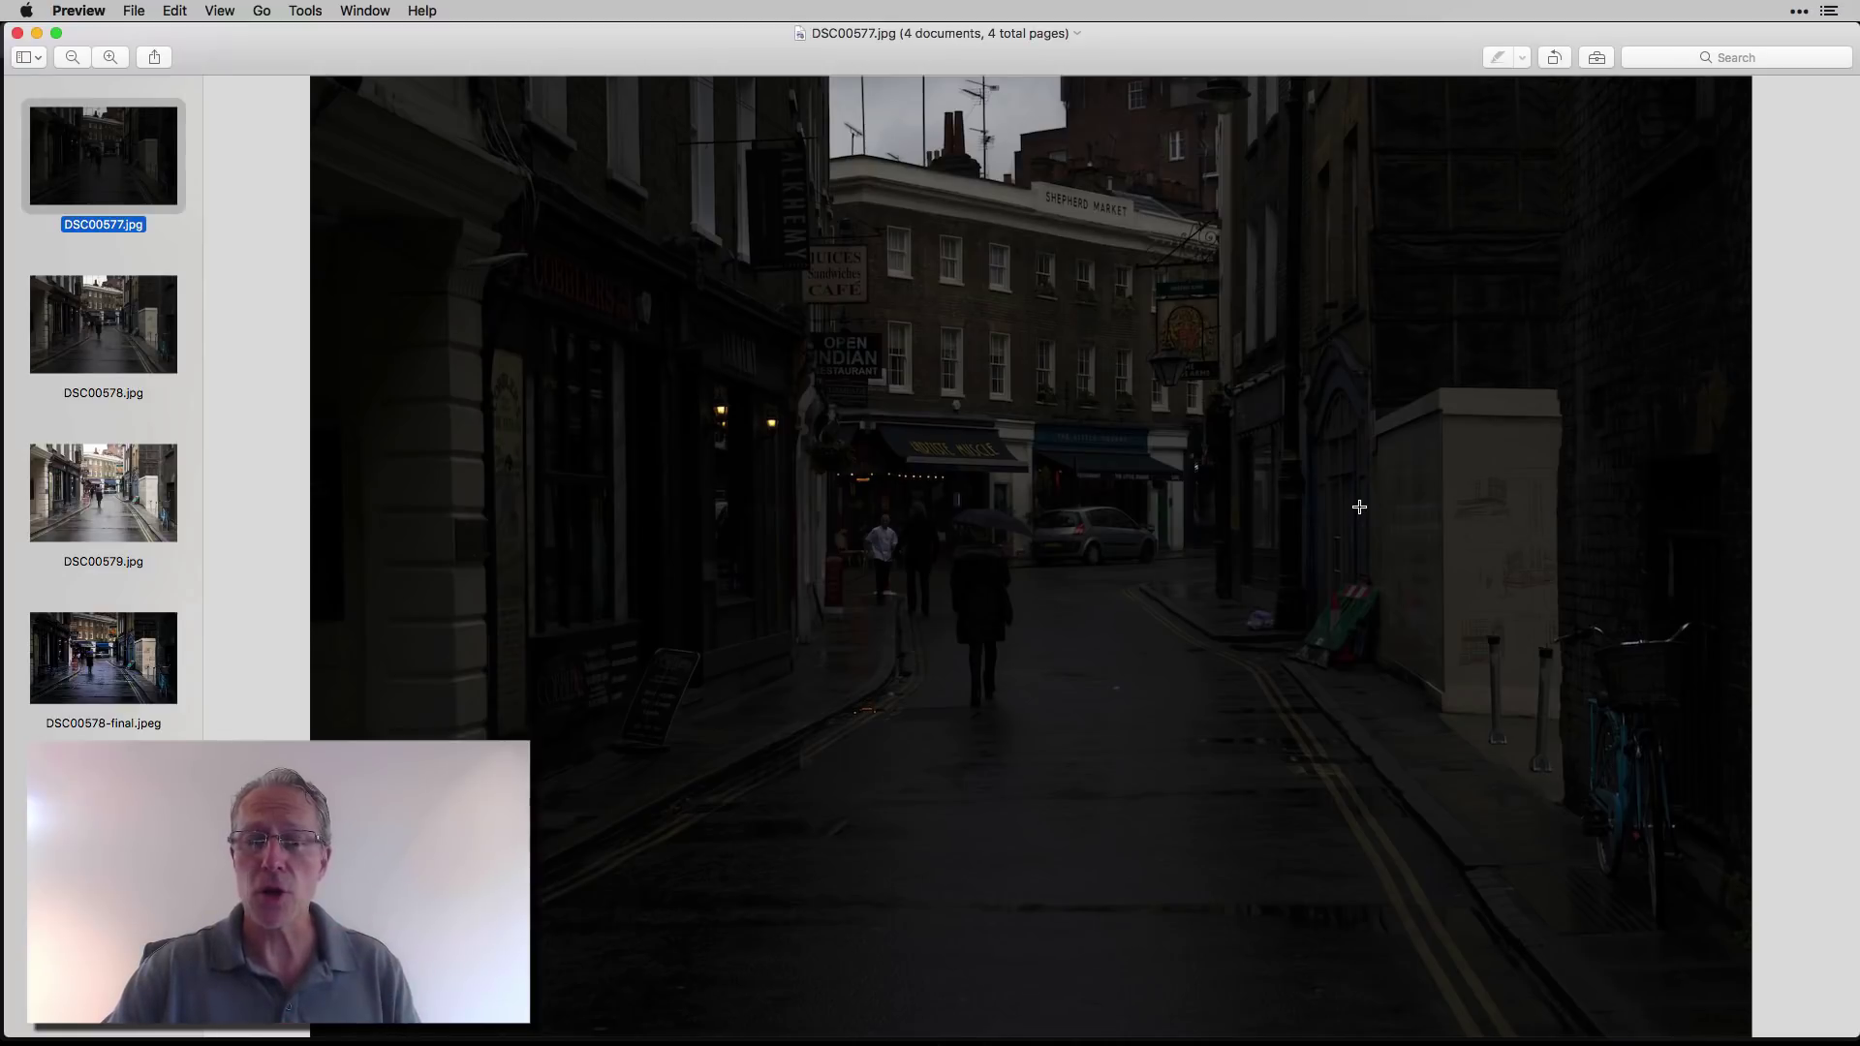
Step: Compare the bracketed exposures DSC00577, DSC00578 and DSC00579 with the finished image DSC00578-final.jpeg
key(Down)
key(Up)
key(Down)
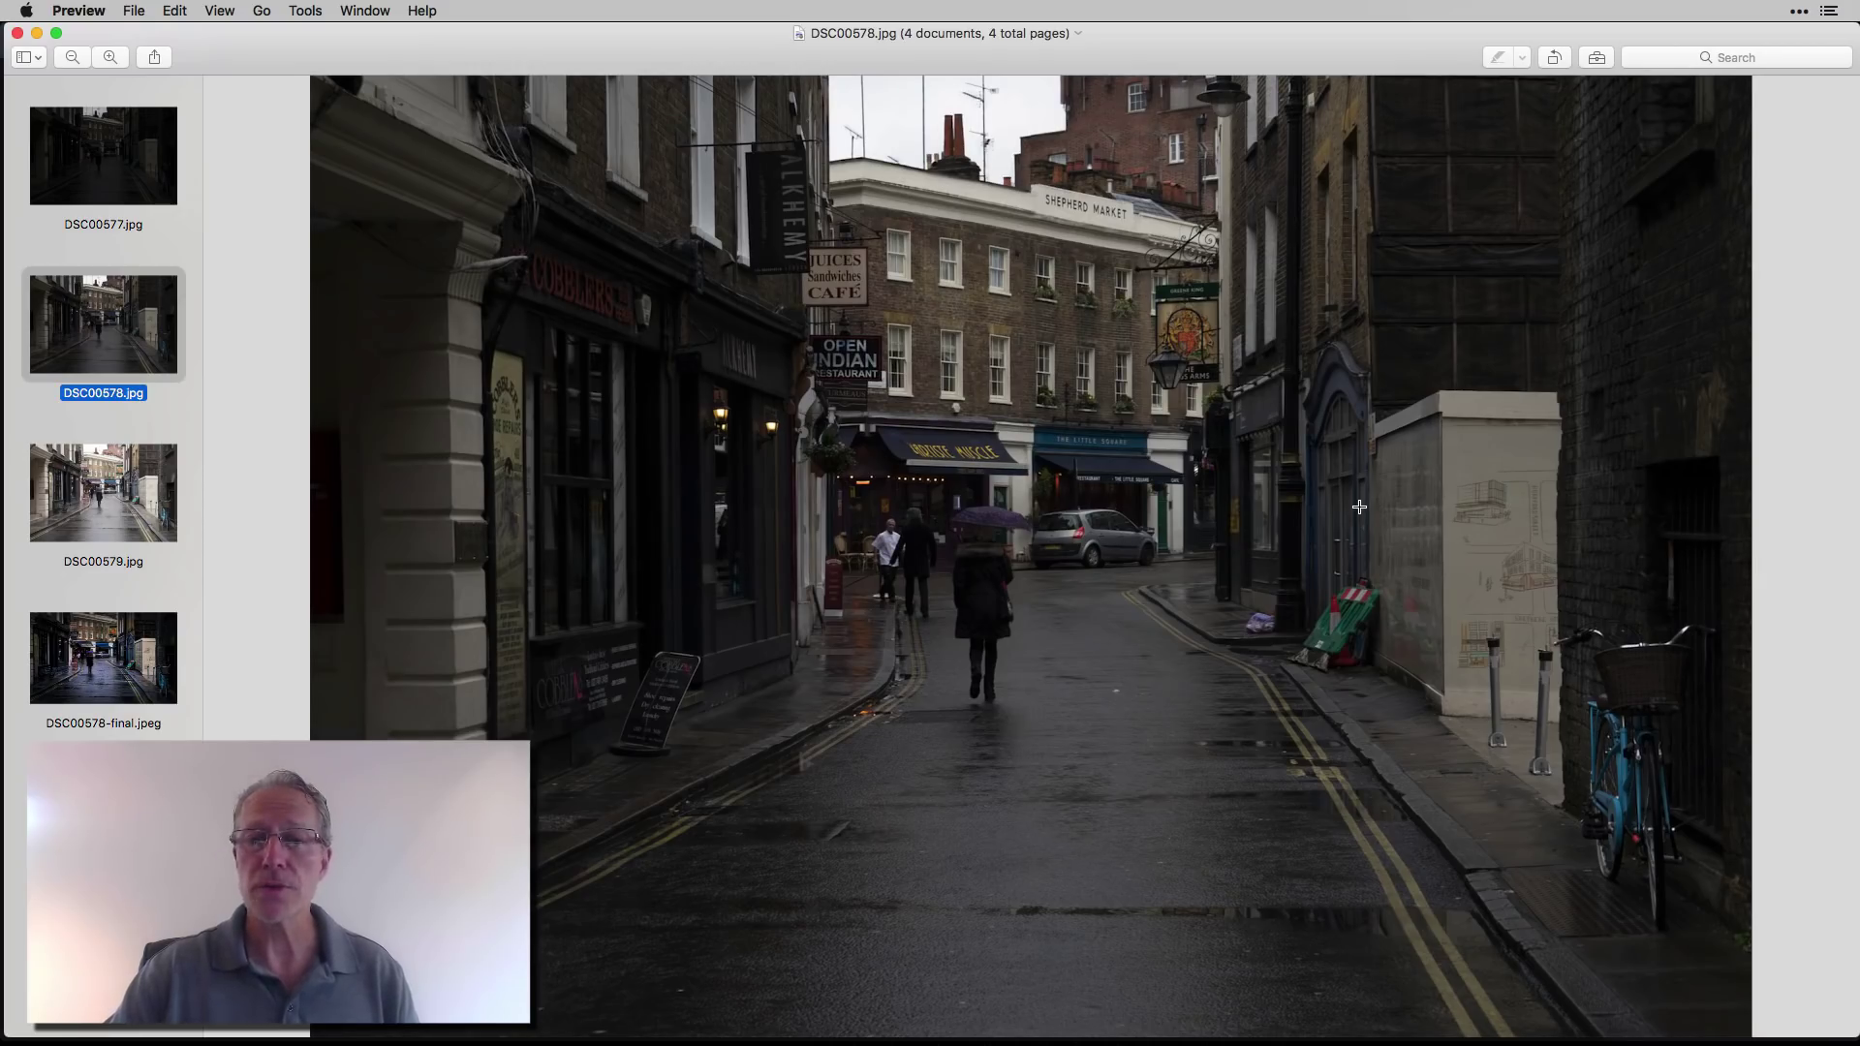
key(Down)
key(Up)
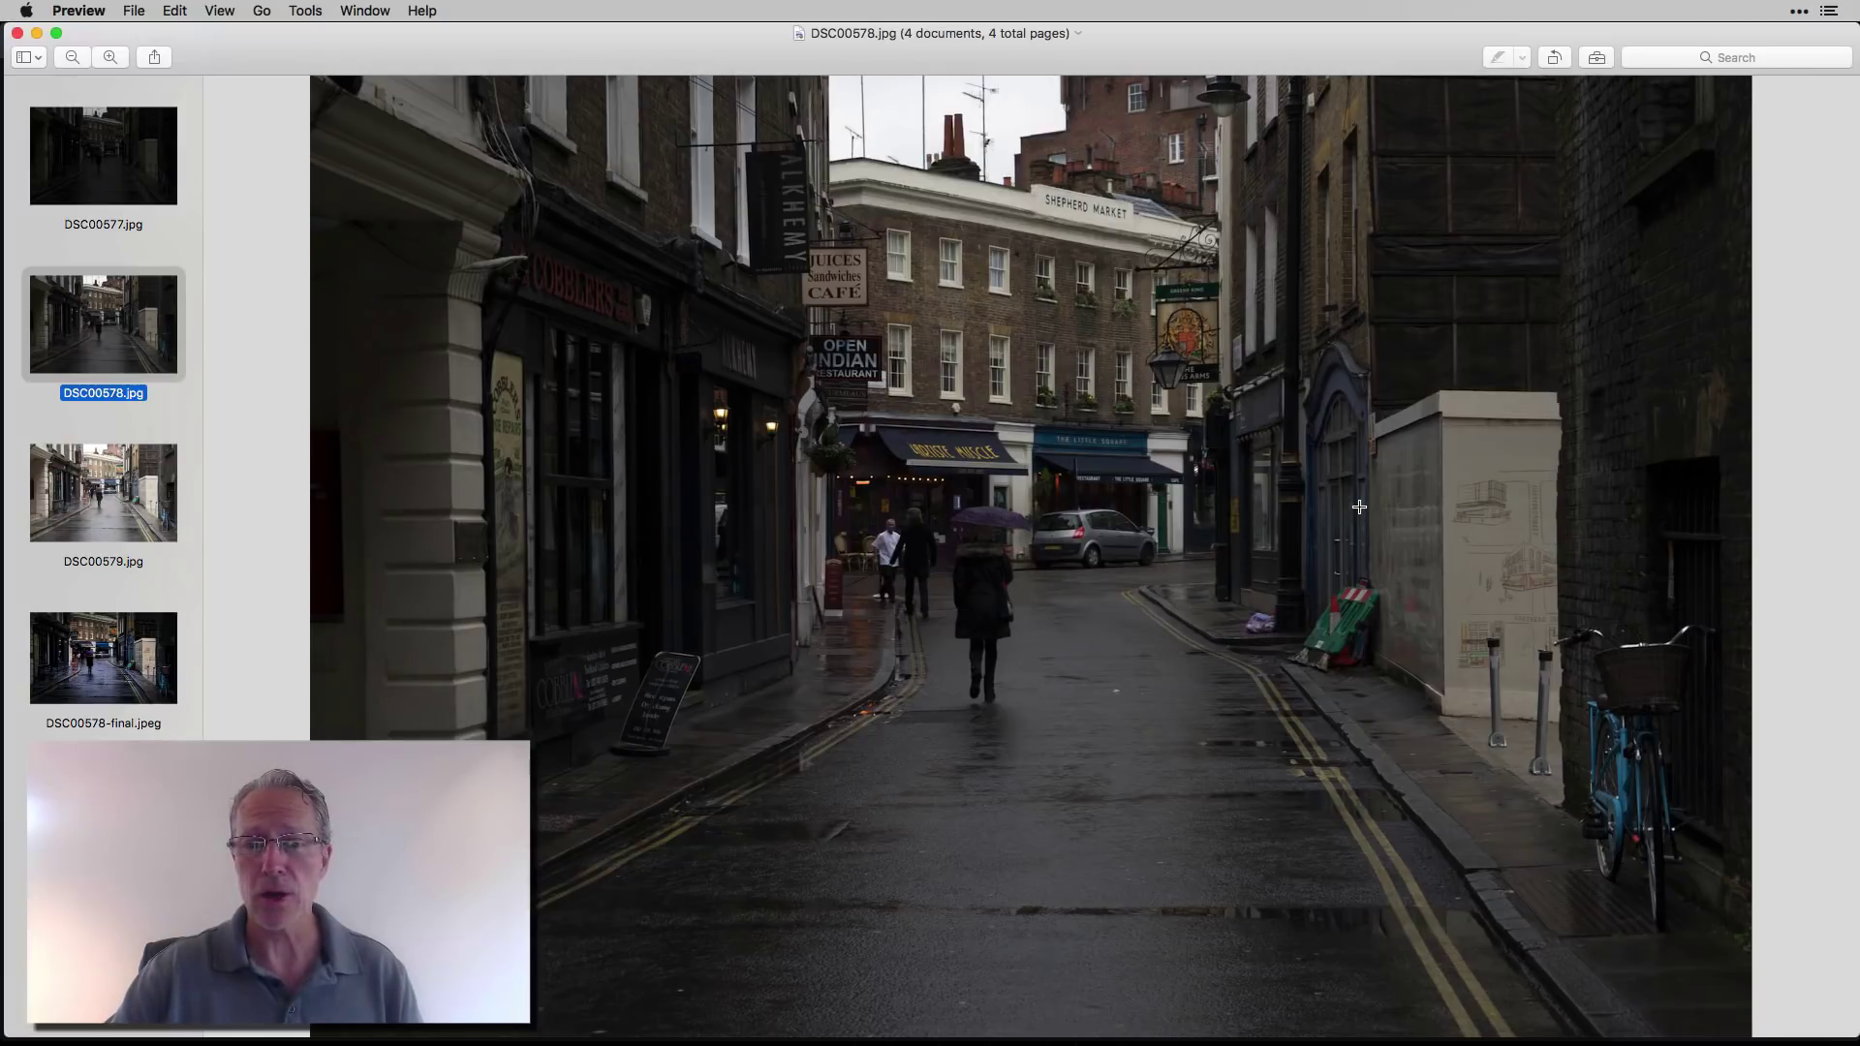
key(Up)
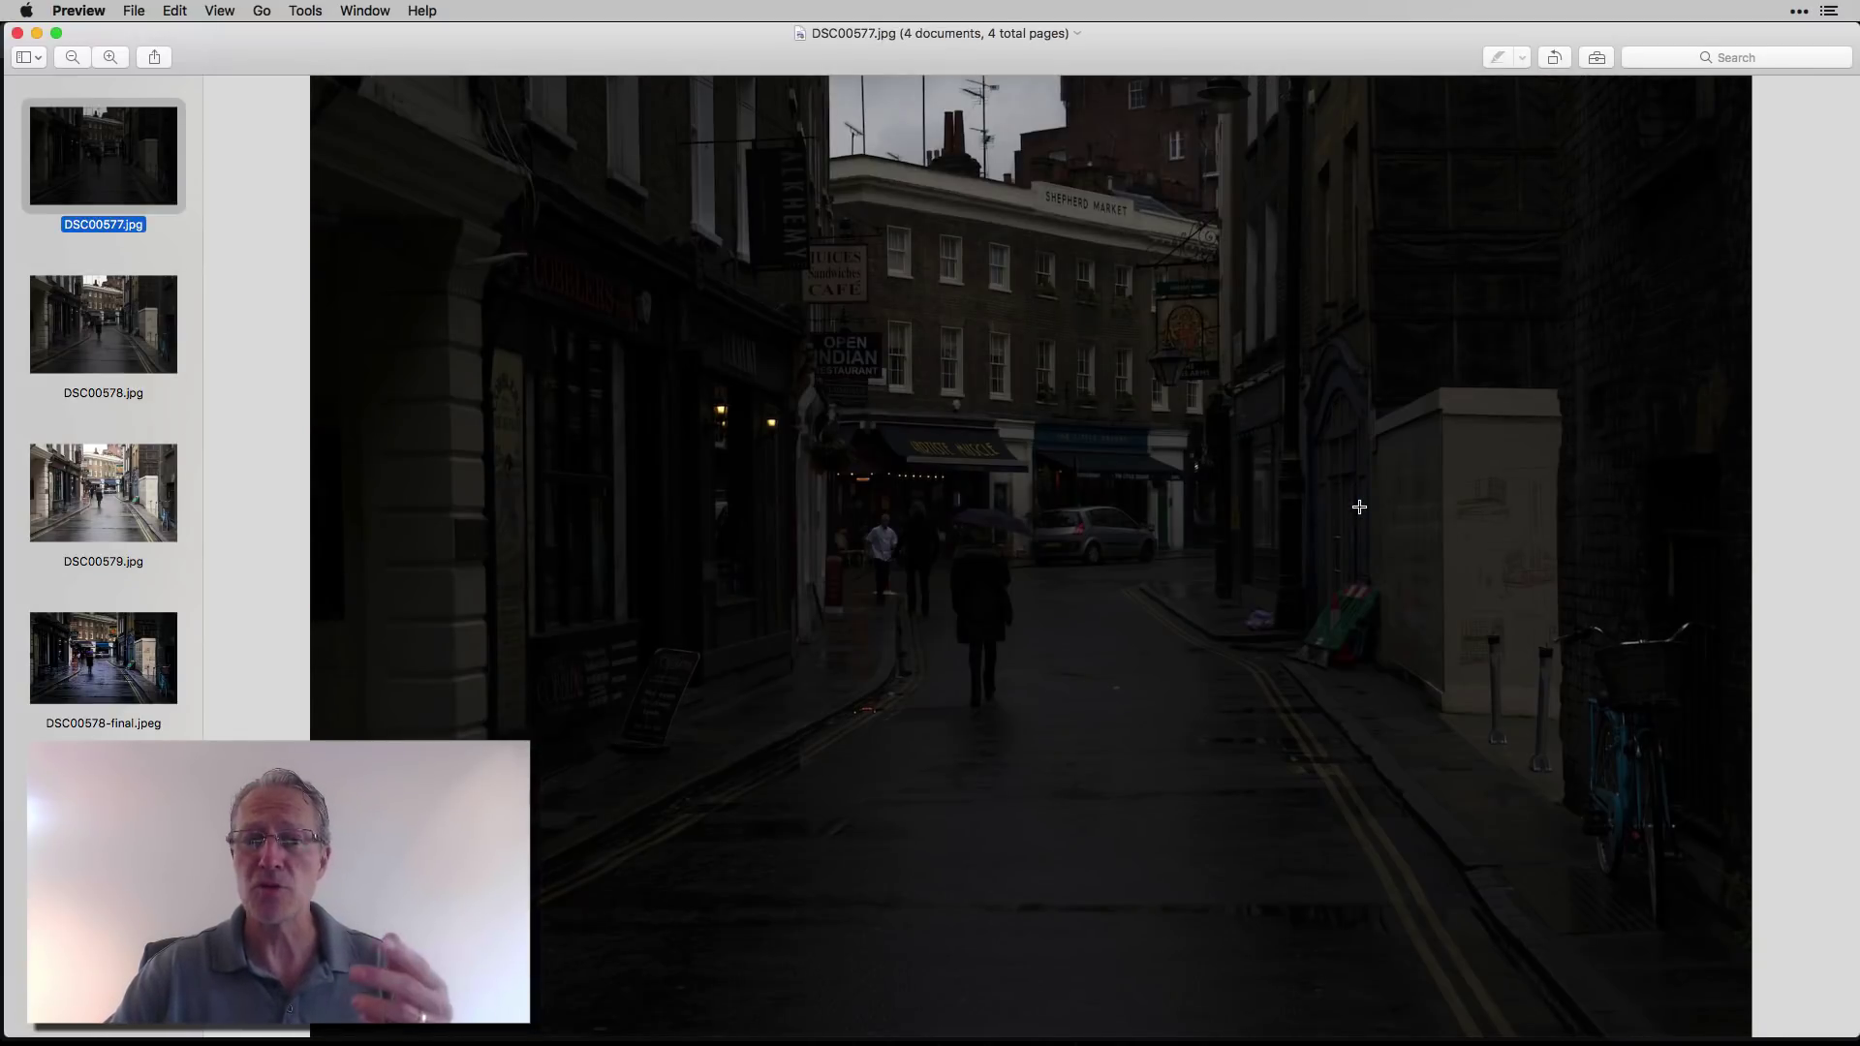
key(Down)
key(Down)
key(Down)
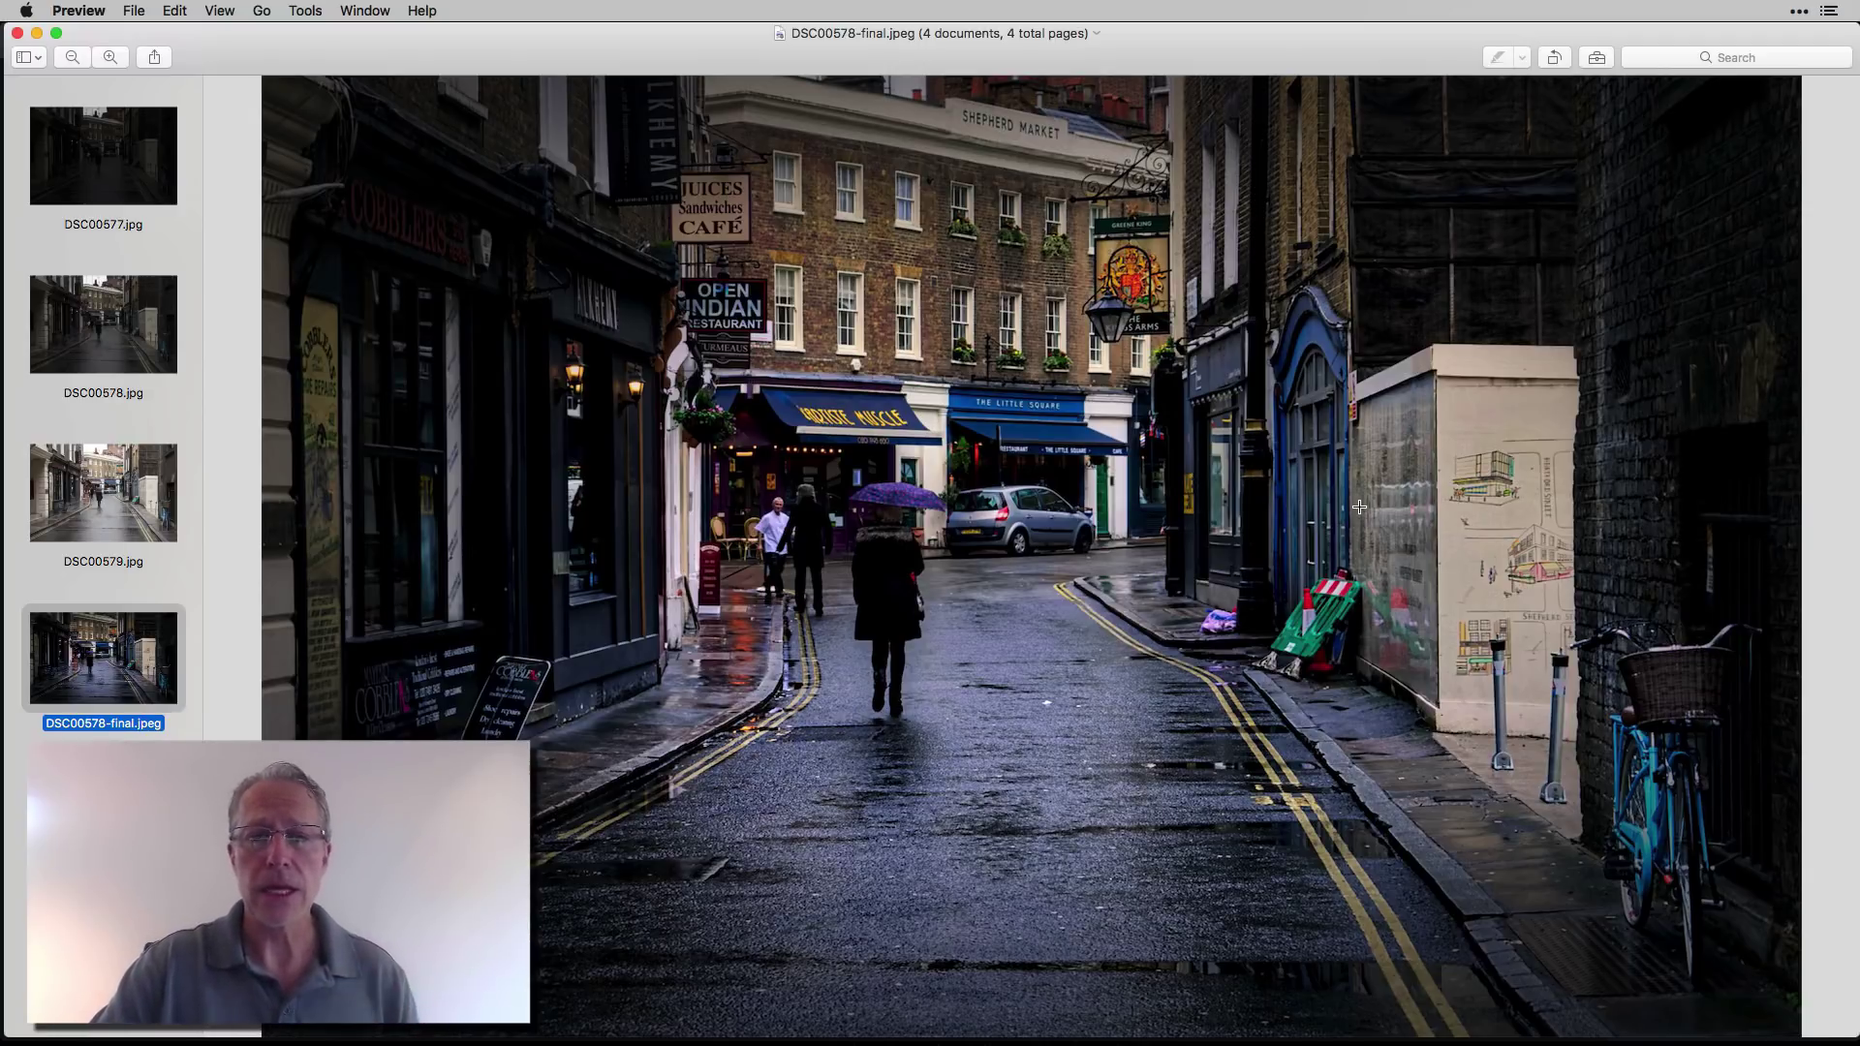
Step: Close the photo viewer, switch to Aurora HDR and compare the merged street photo with its original exposure
click(18, 33)
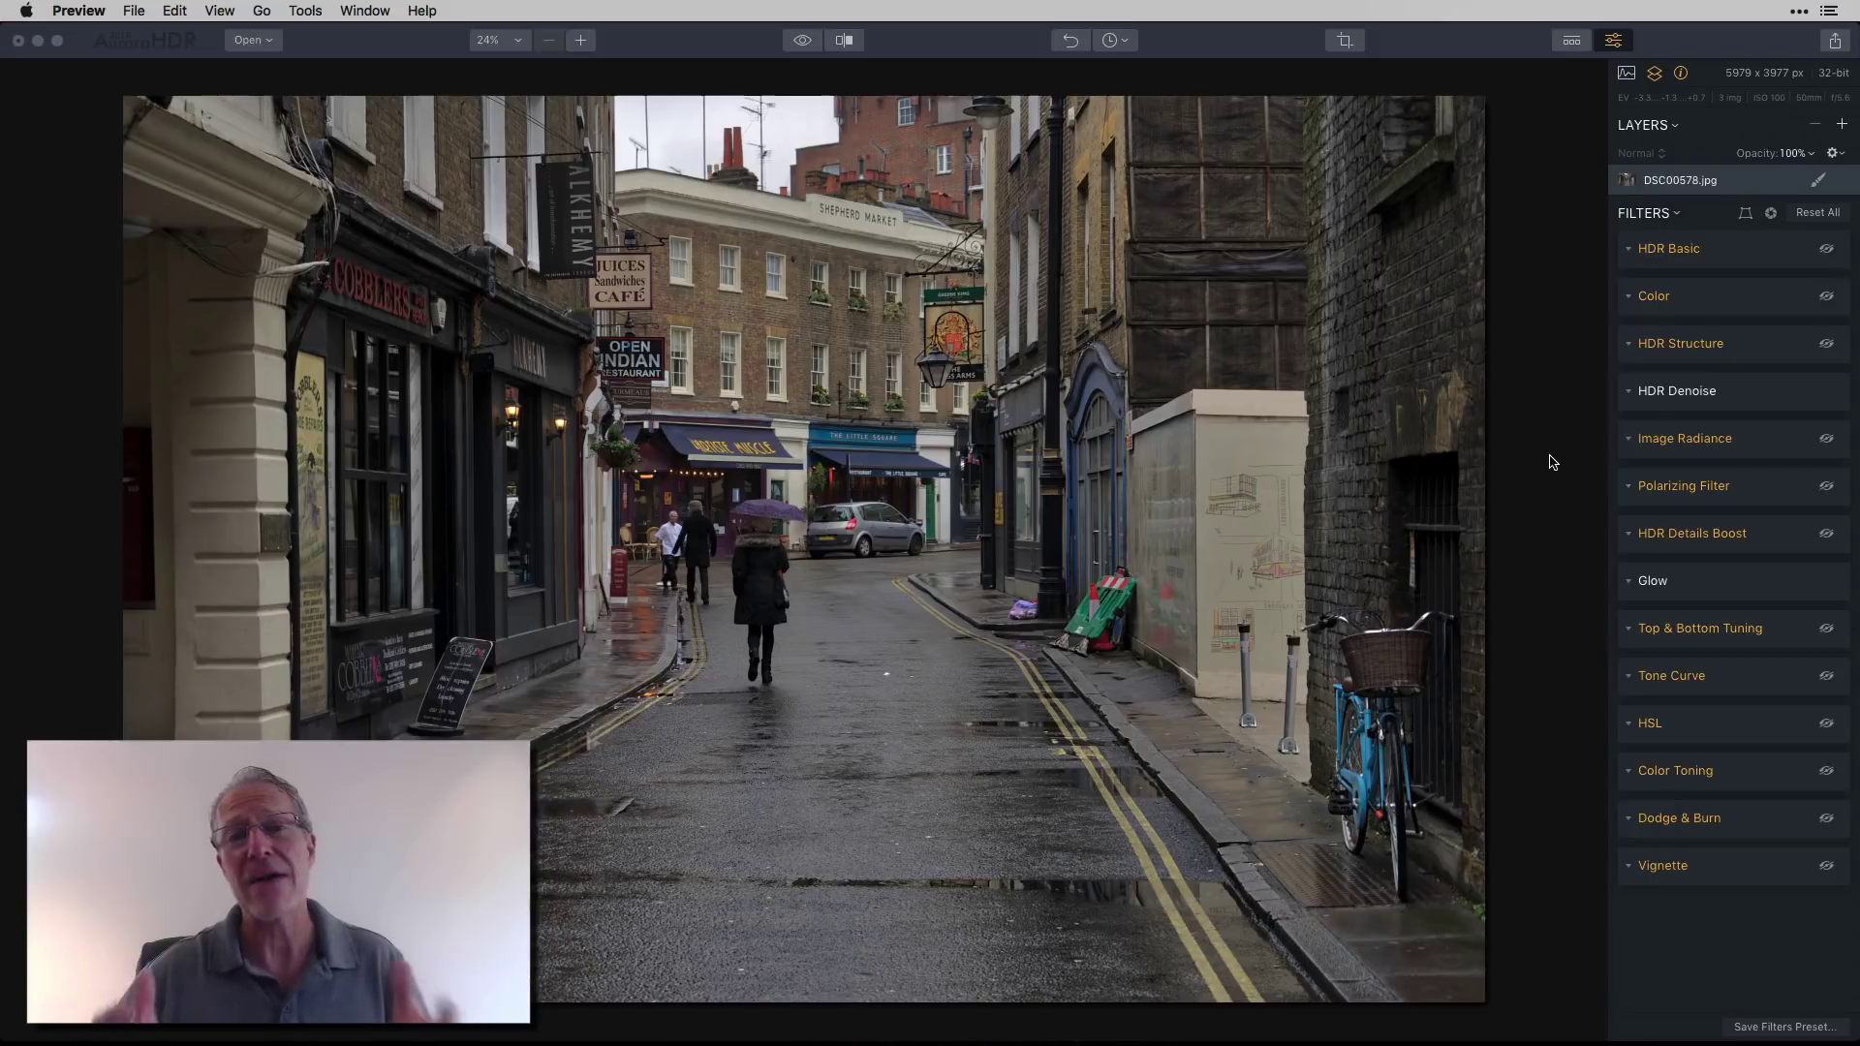
click(800, 43)
click(800, 43)
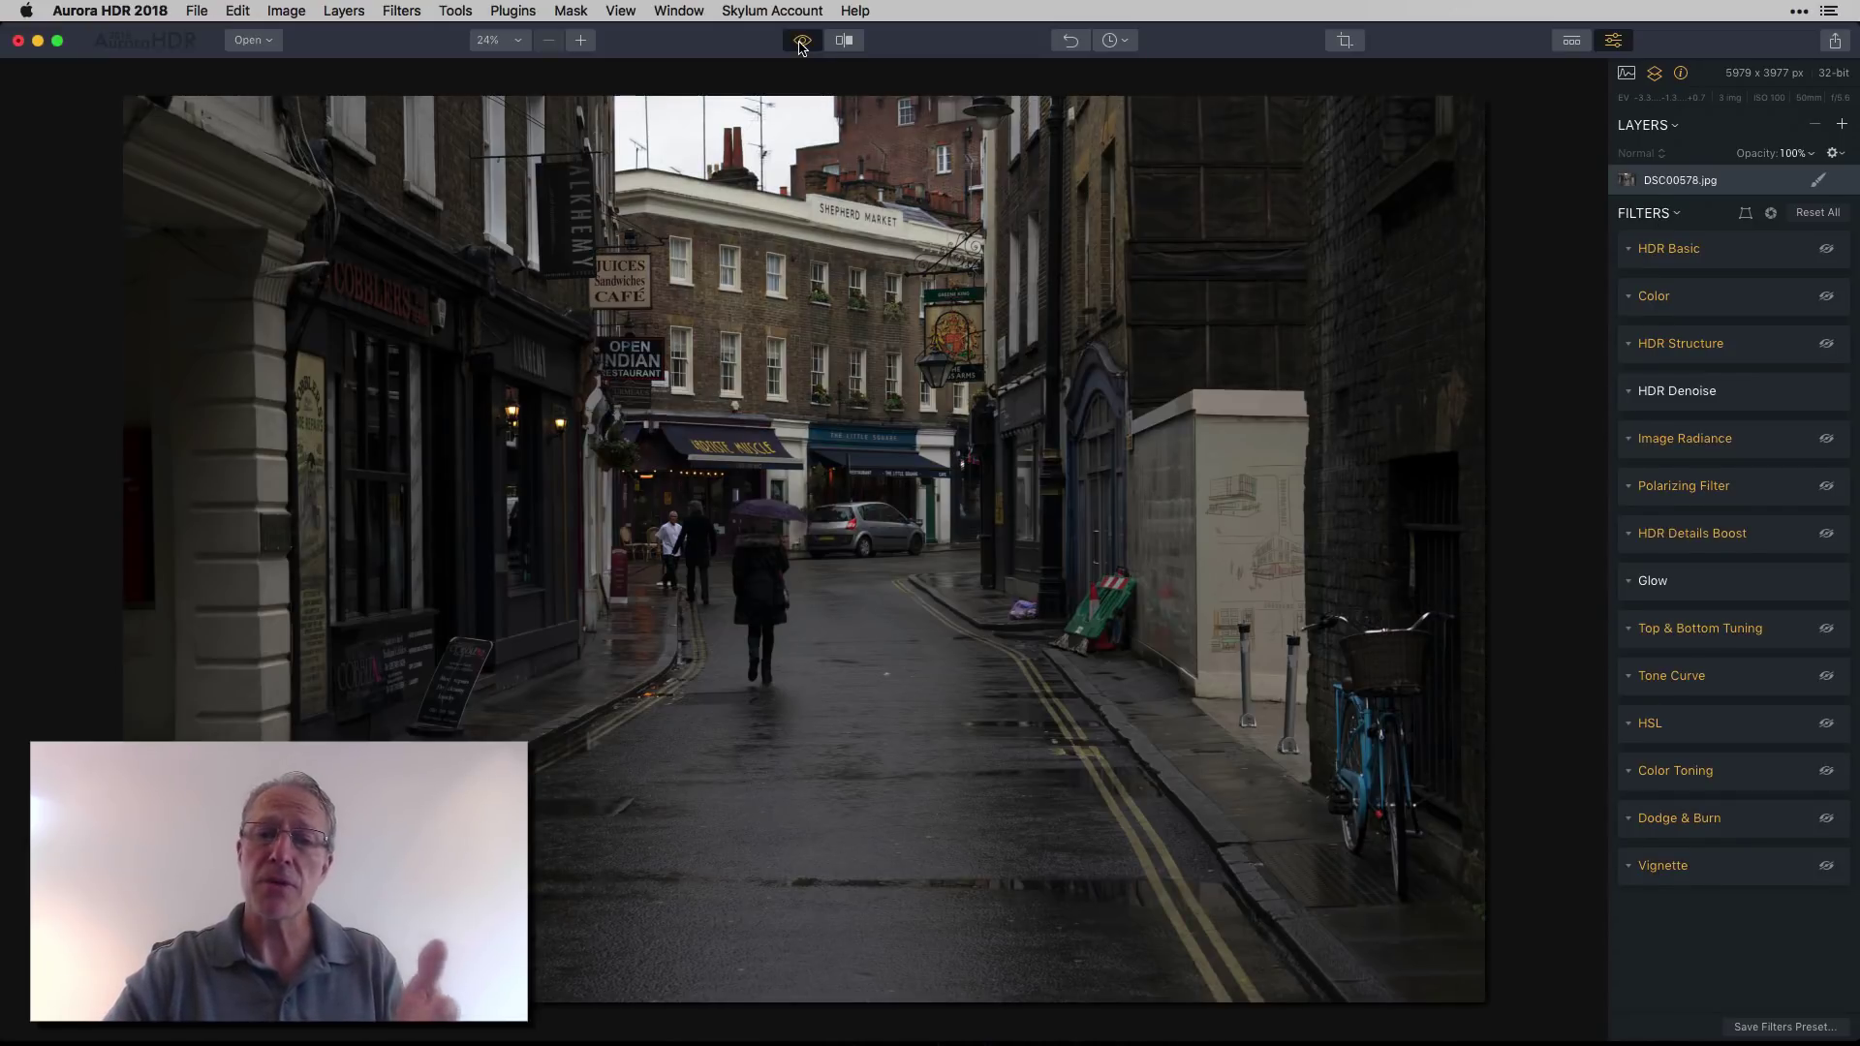
click(801, 44)
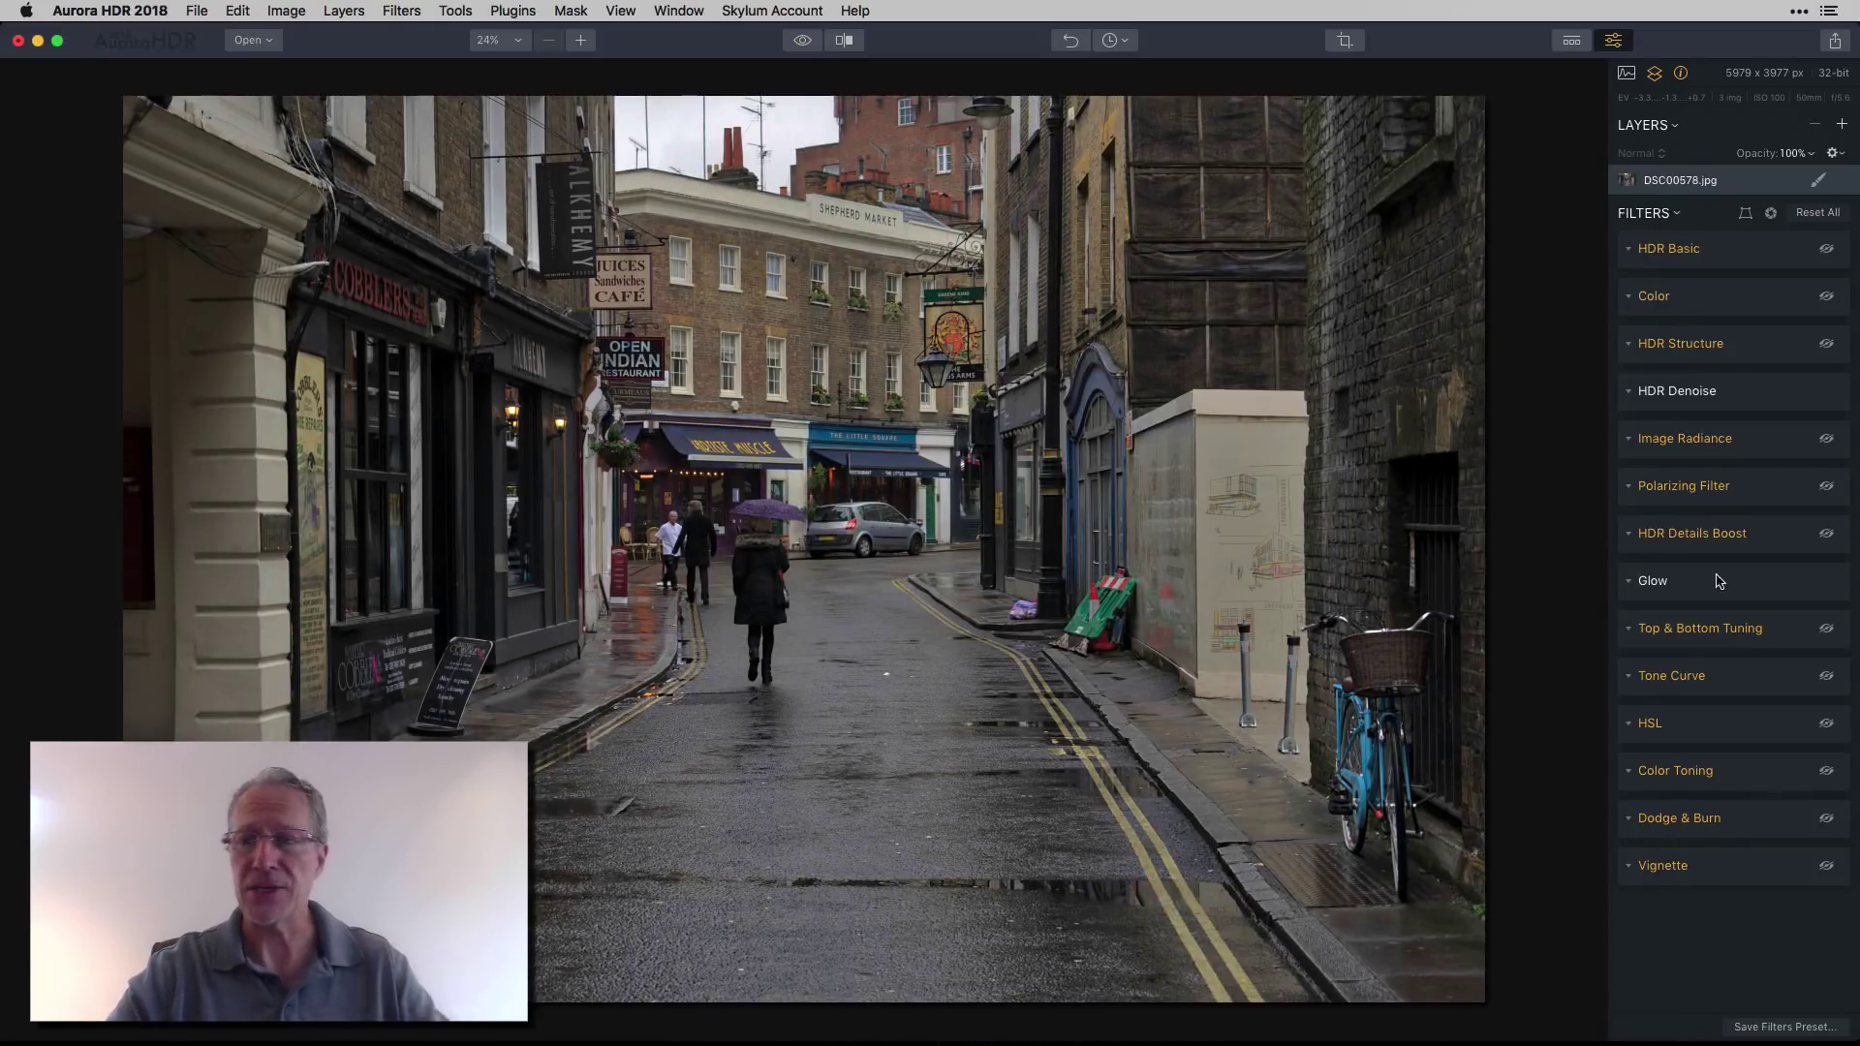
Step: Enable the HDR Basic and Color filters on the DSC00578.jpg layer with their settings expanded
click(1632, 252)
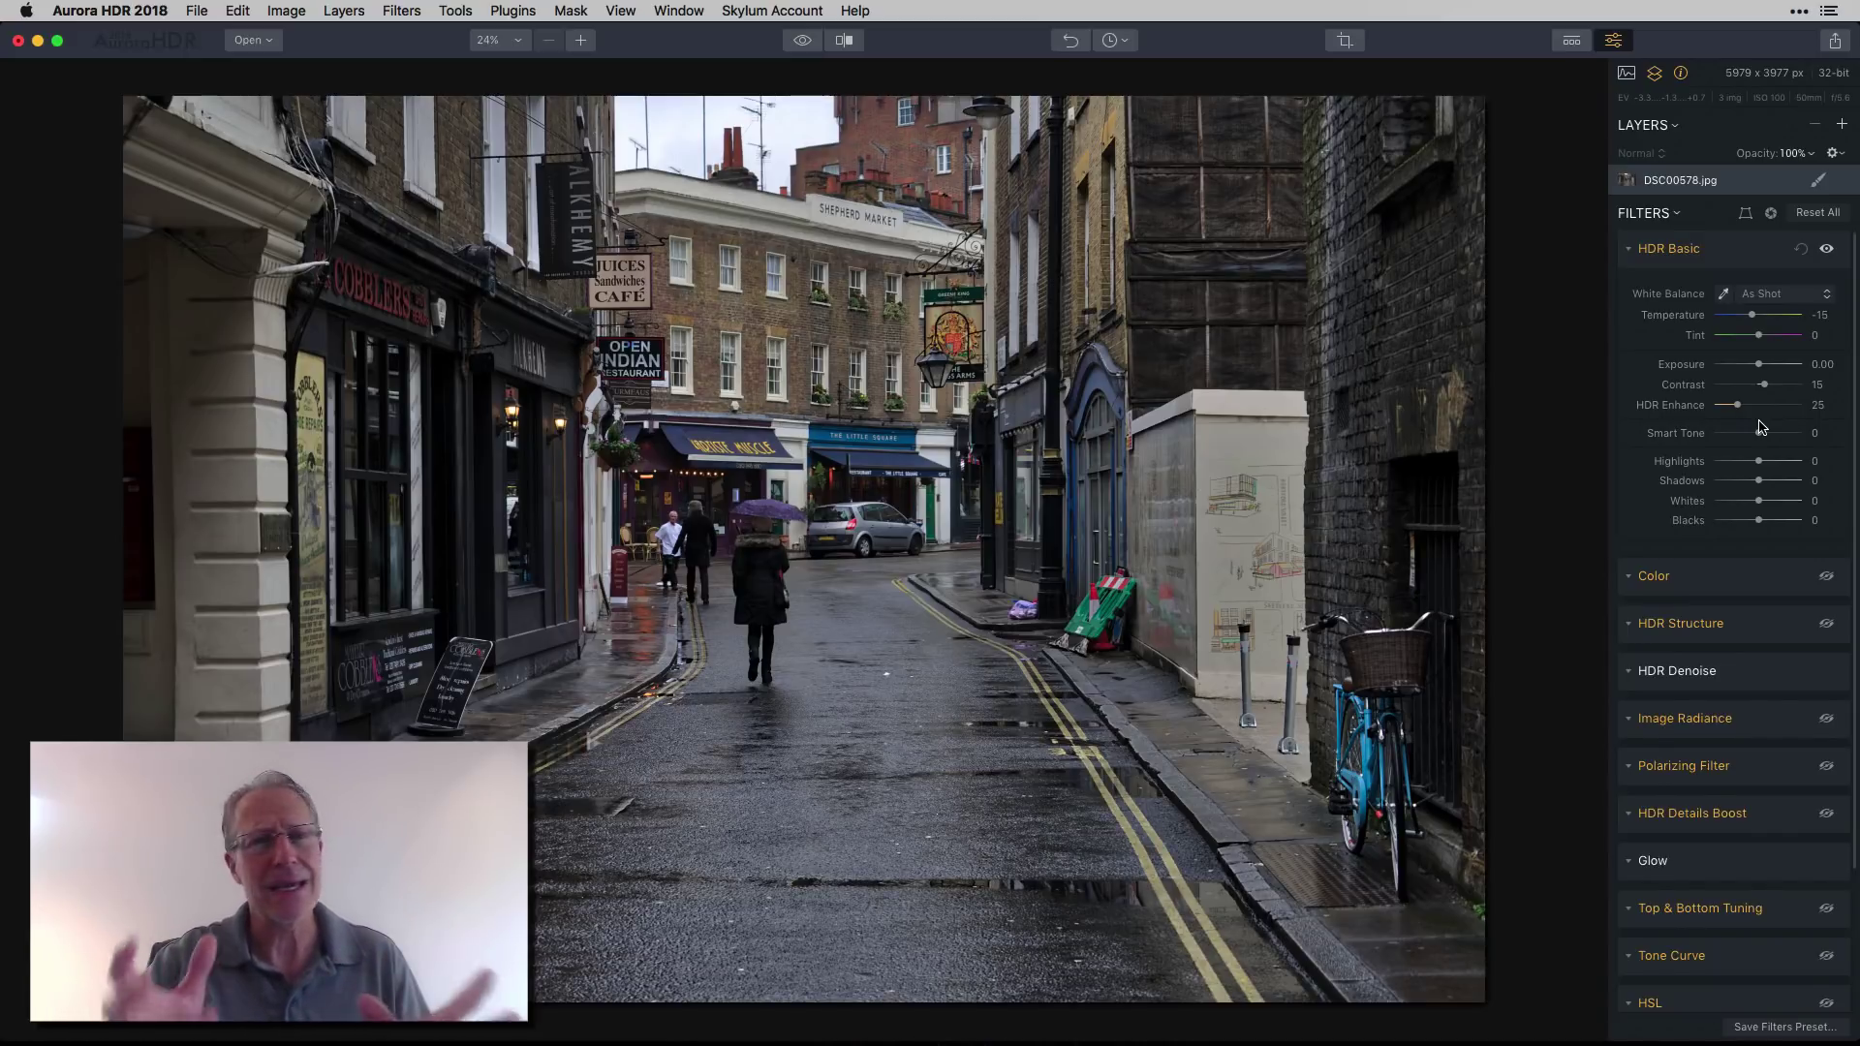
click(1631, 577)
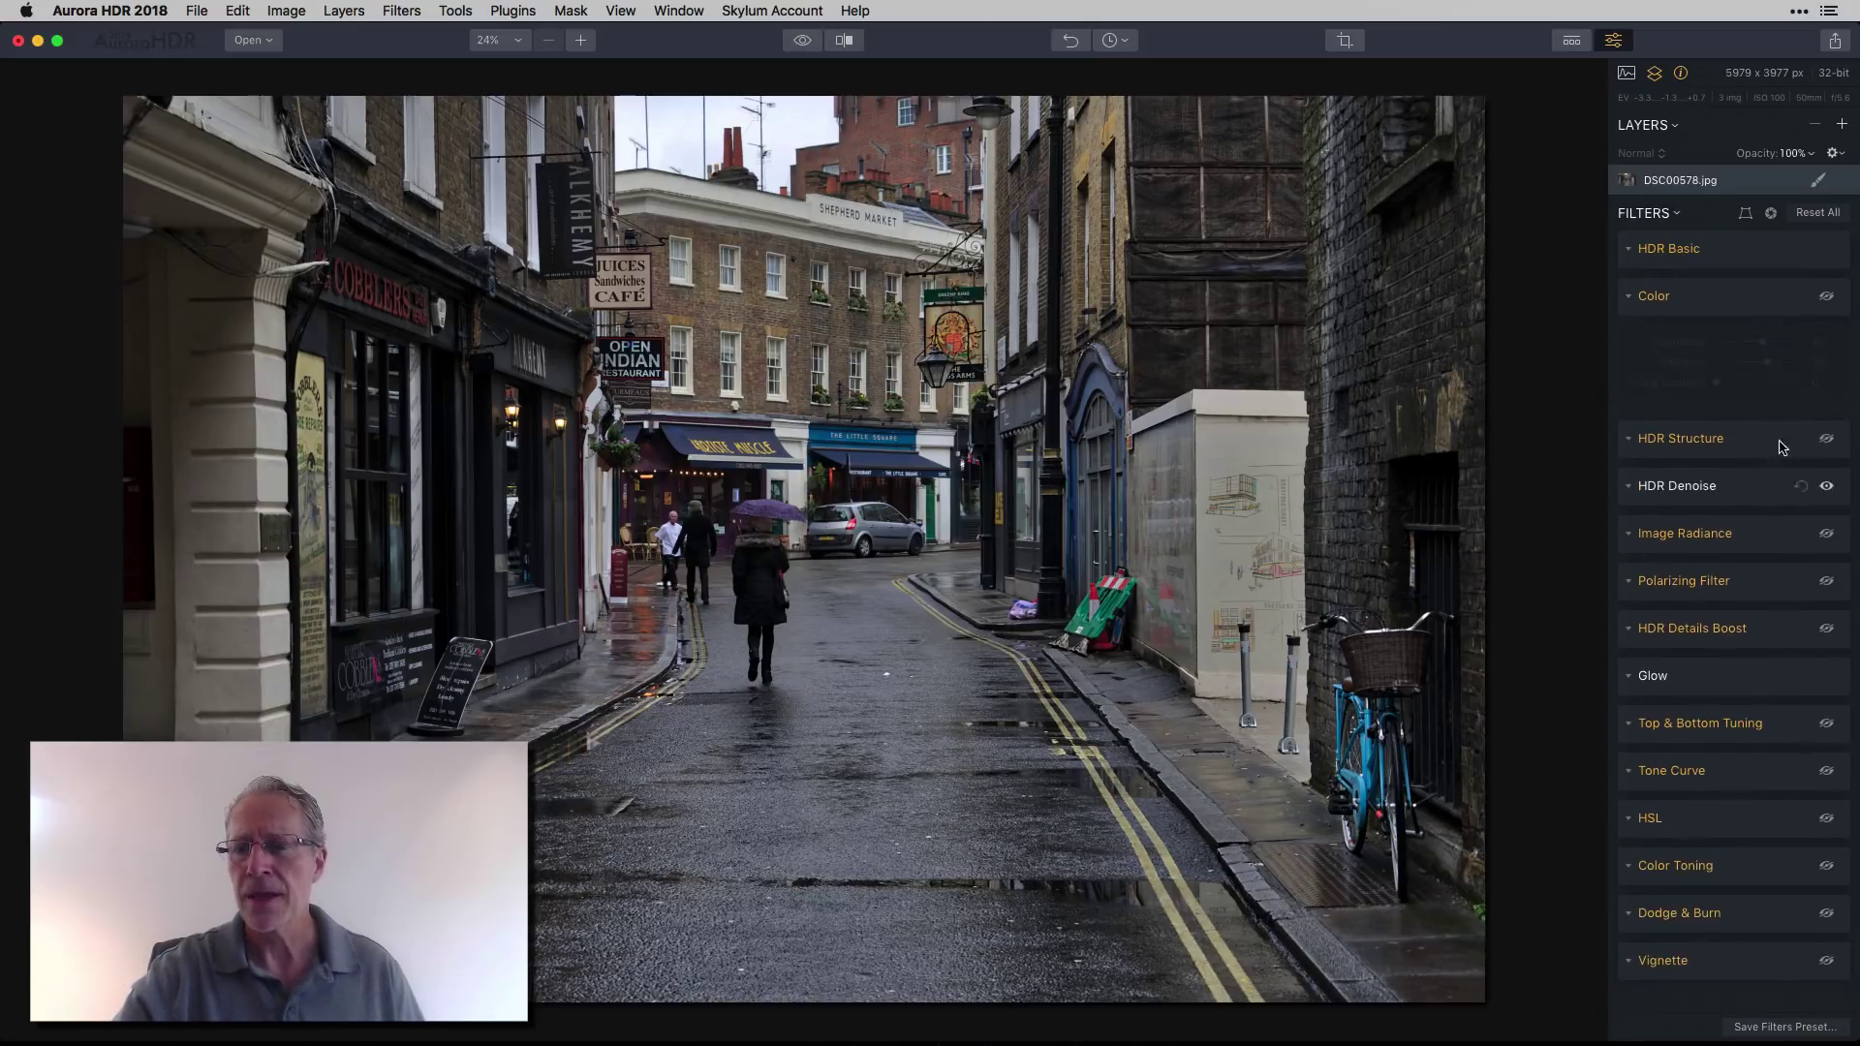
click(1826, 297)
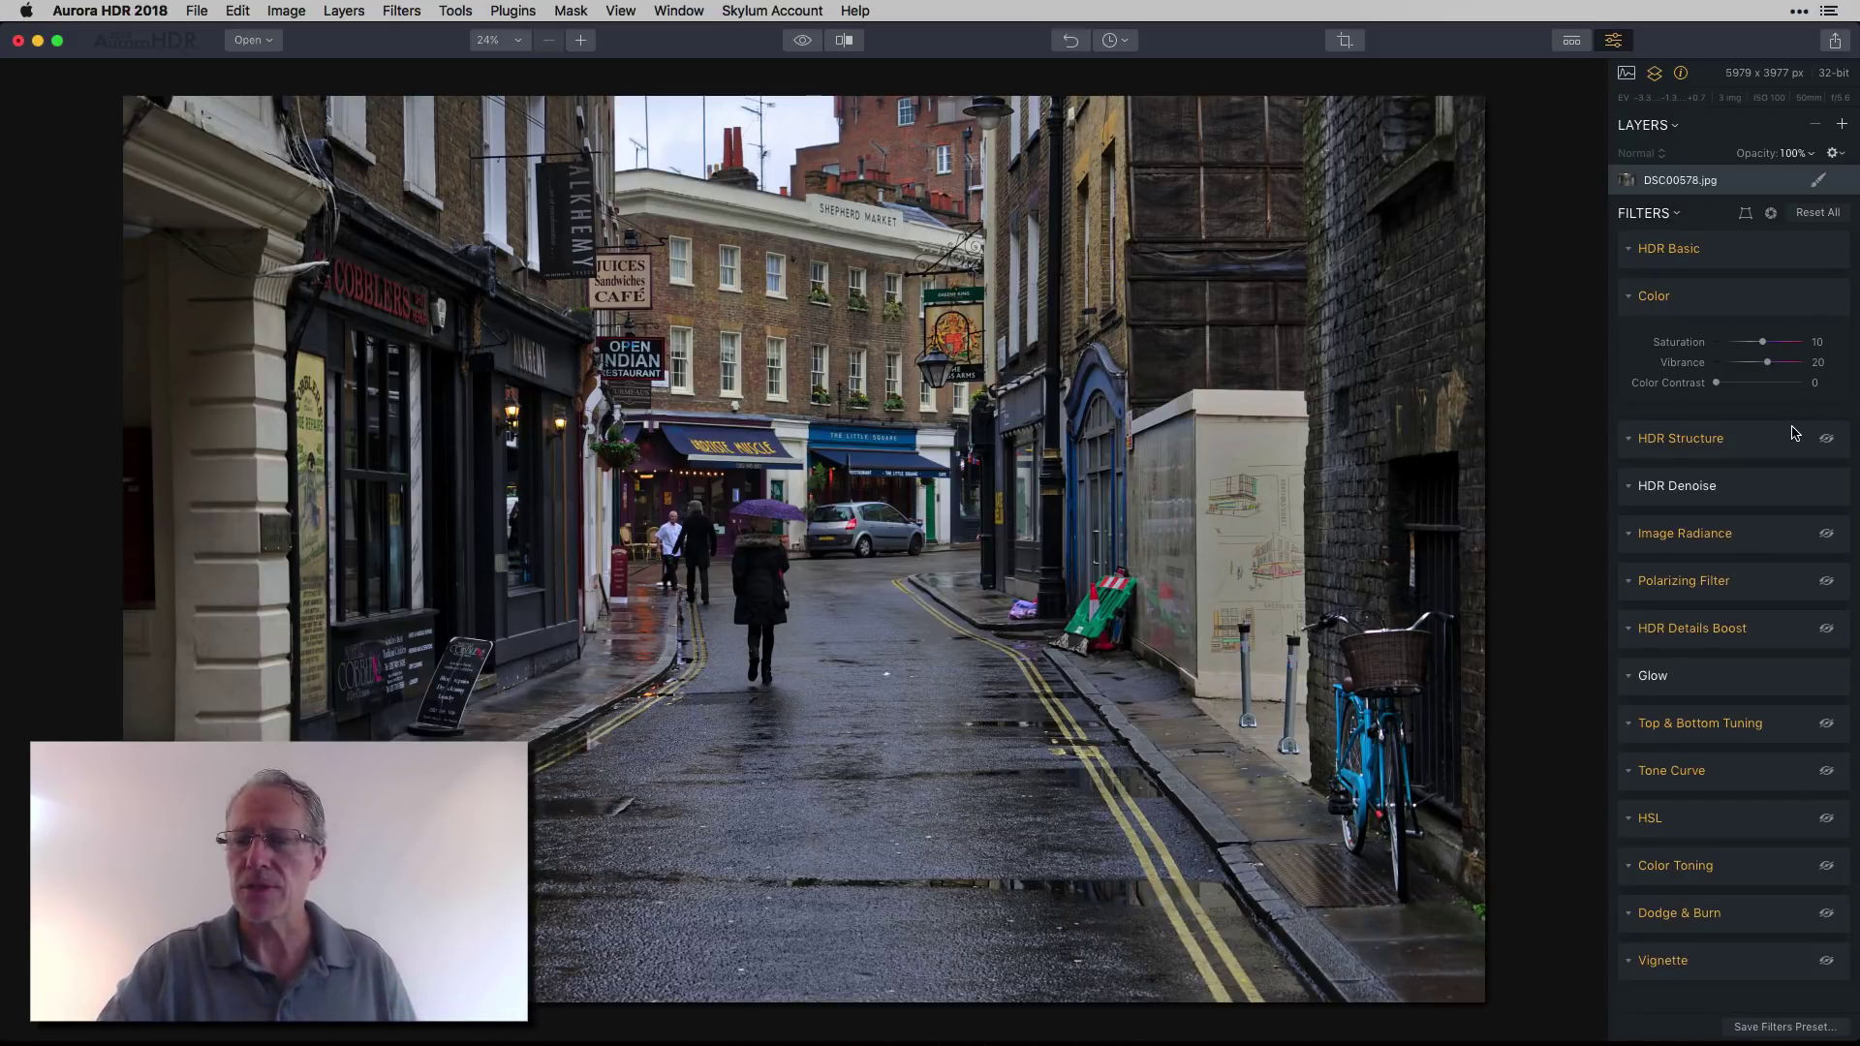
Step: Expand and enable the HDR Structure and Image Radiance filters, leaving HDR Denoise and Microstructure unused
click(1630, 443)
click(1827, 345)
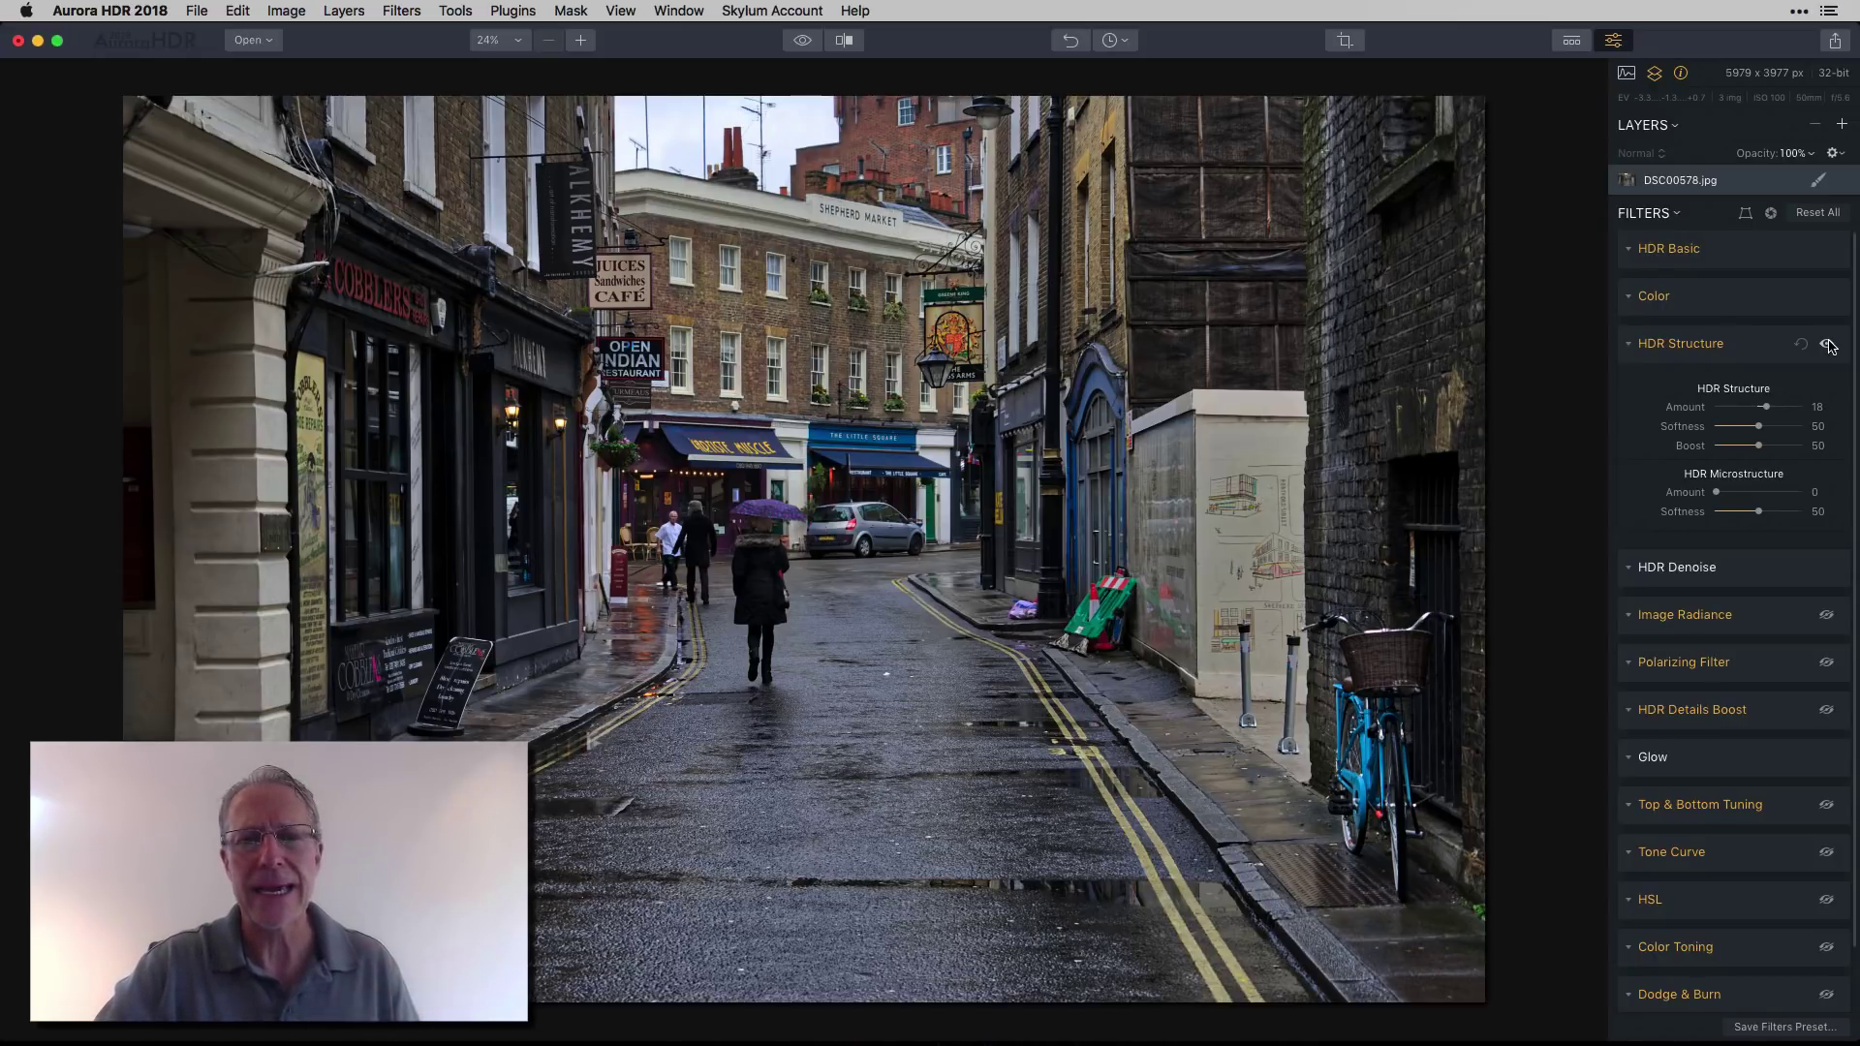
scroll(1658, 572, down, 1)
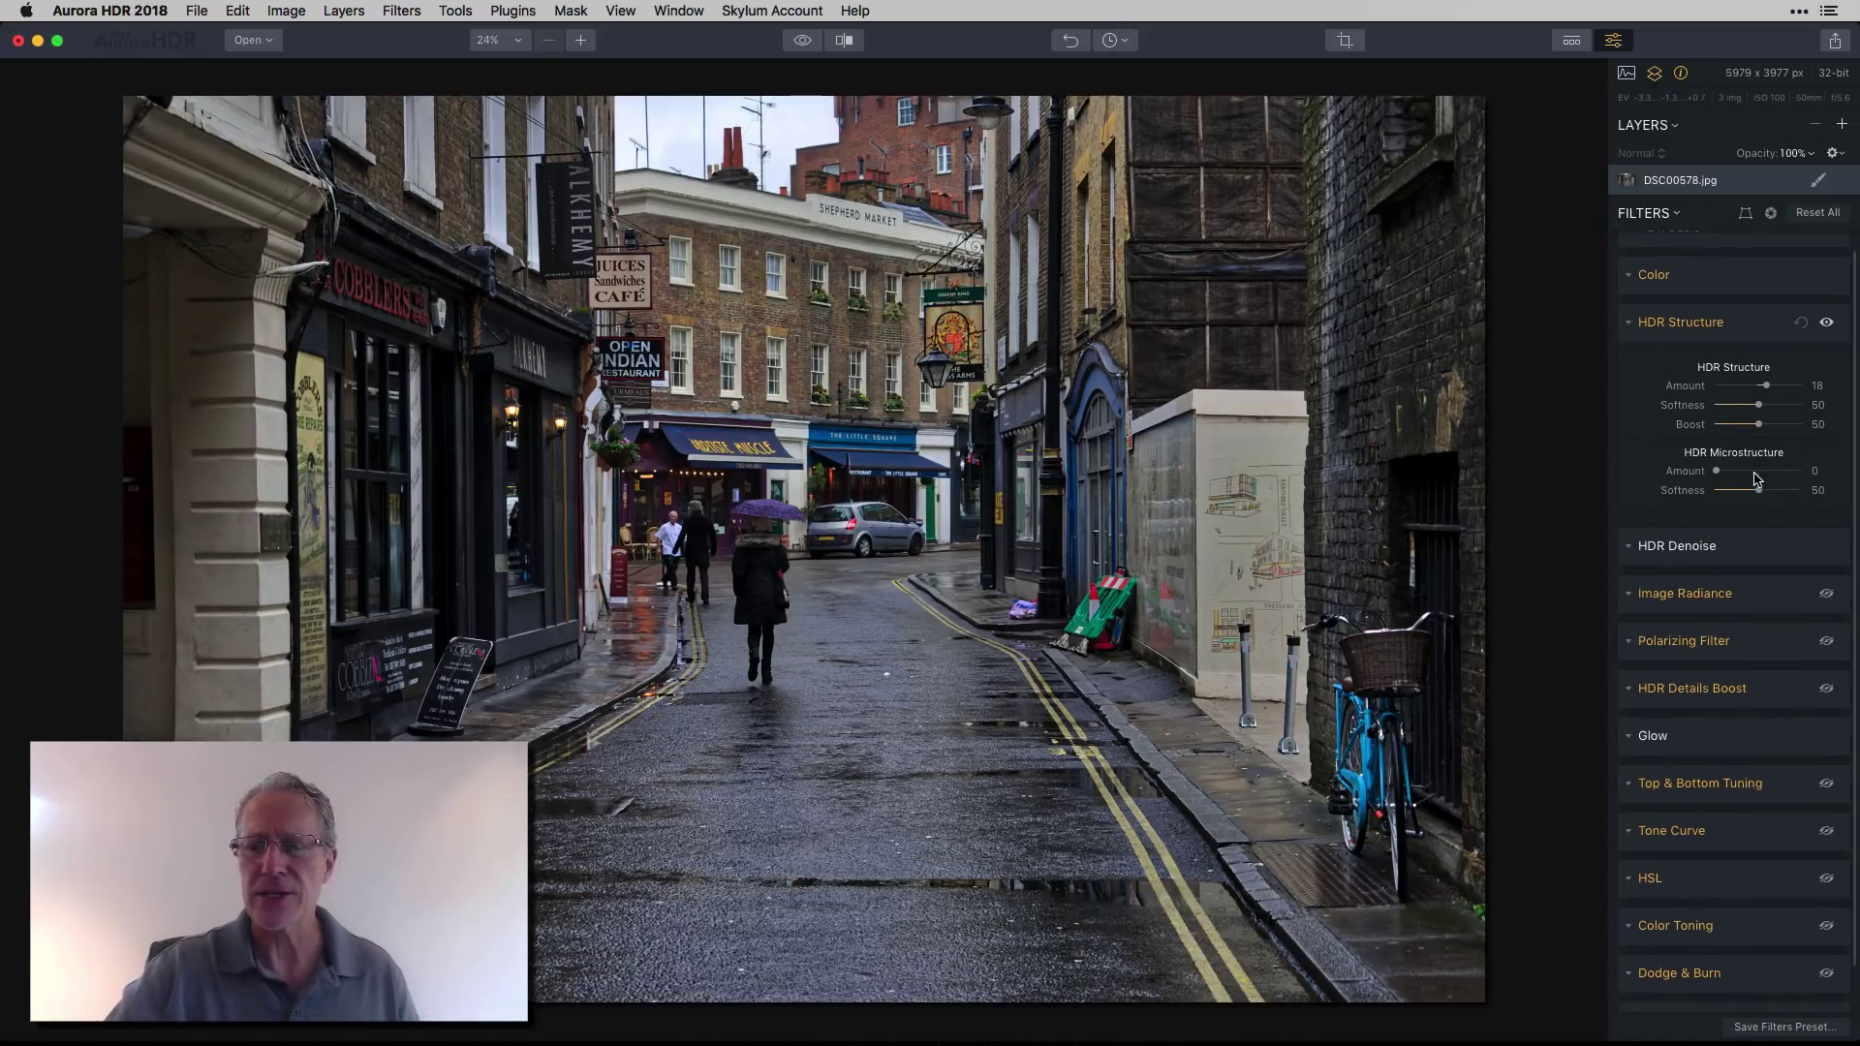
mouse_move(1683, 547)
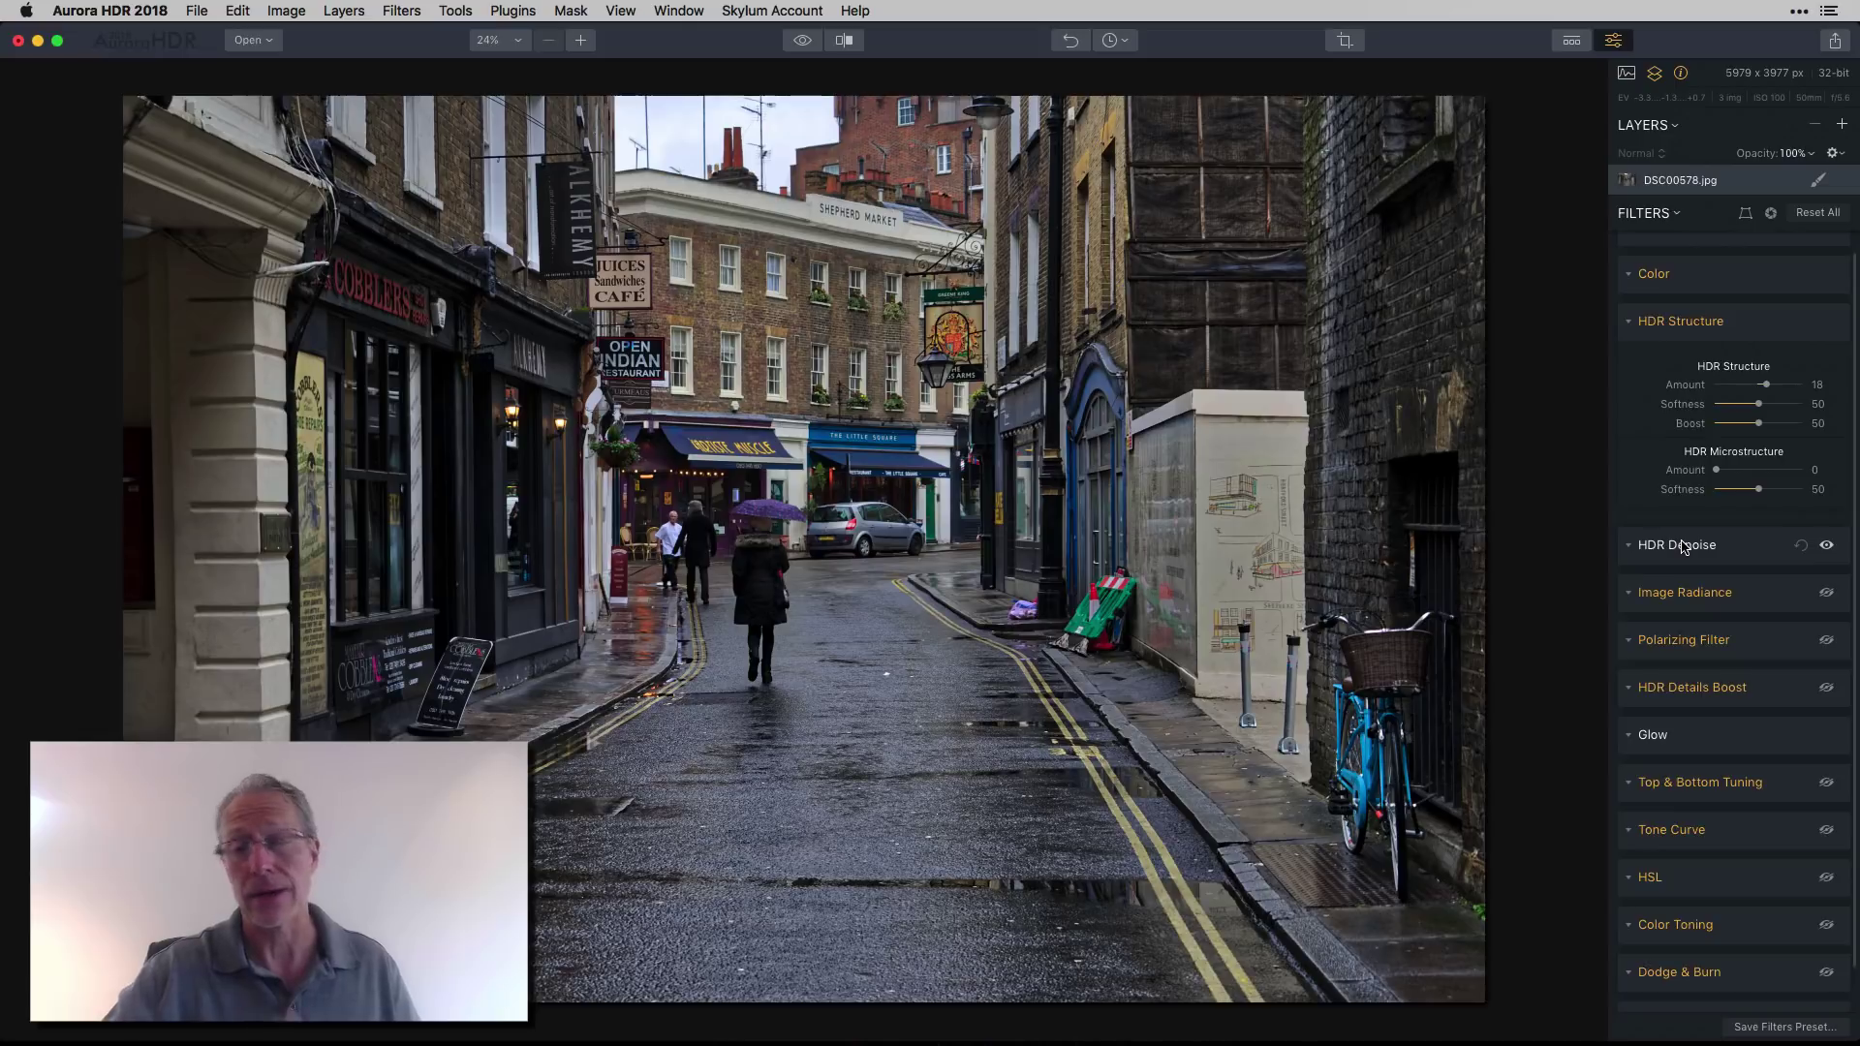
click(1673, 592)
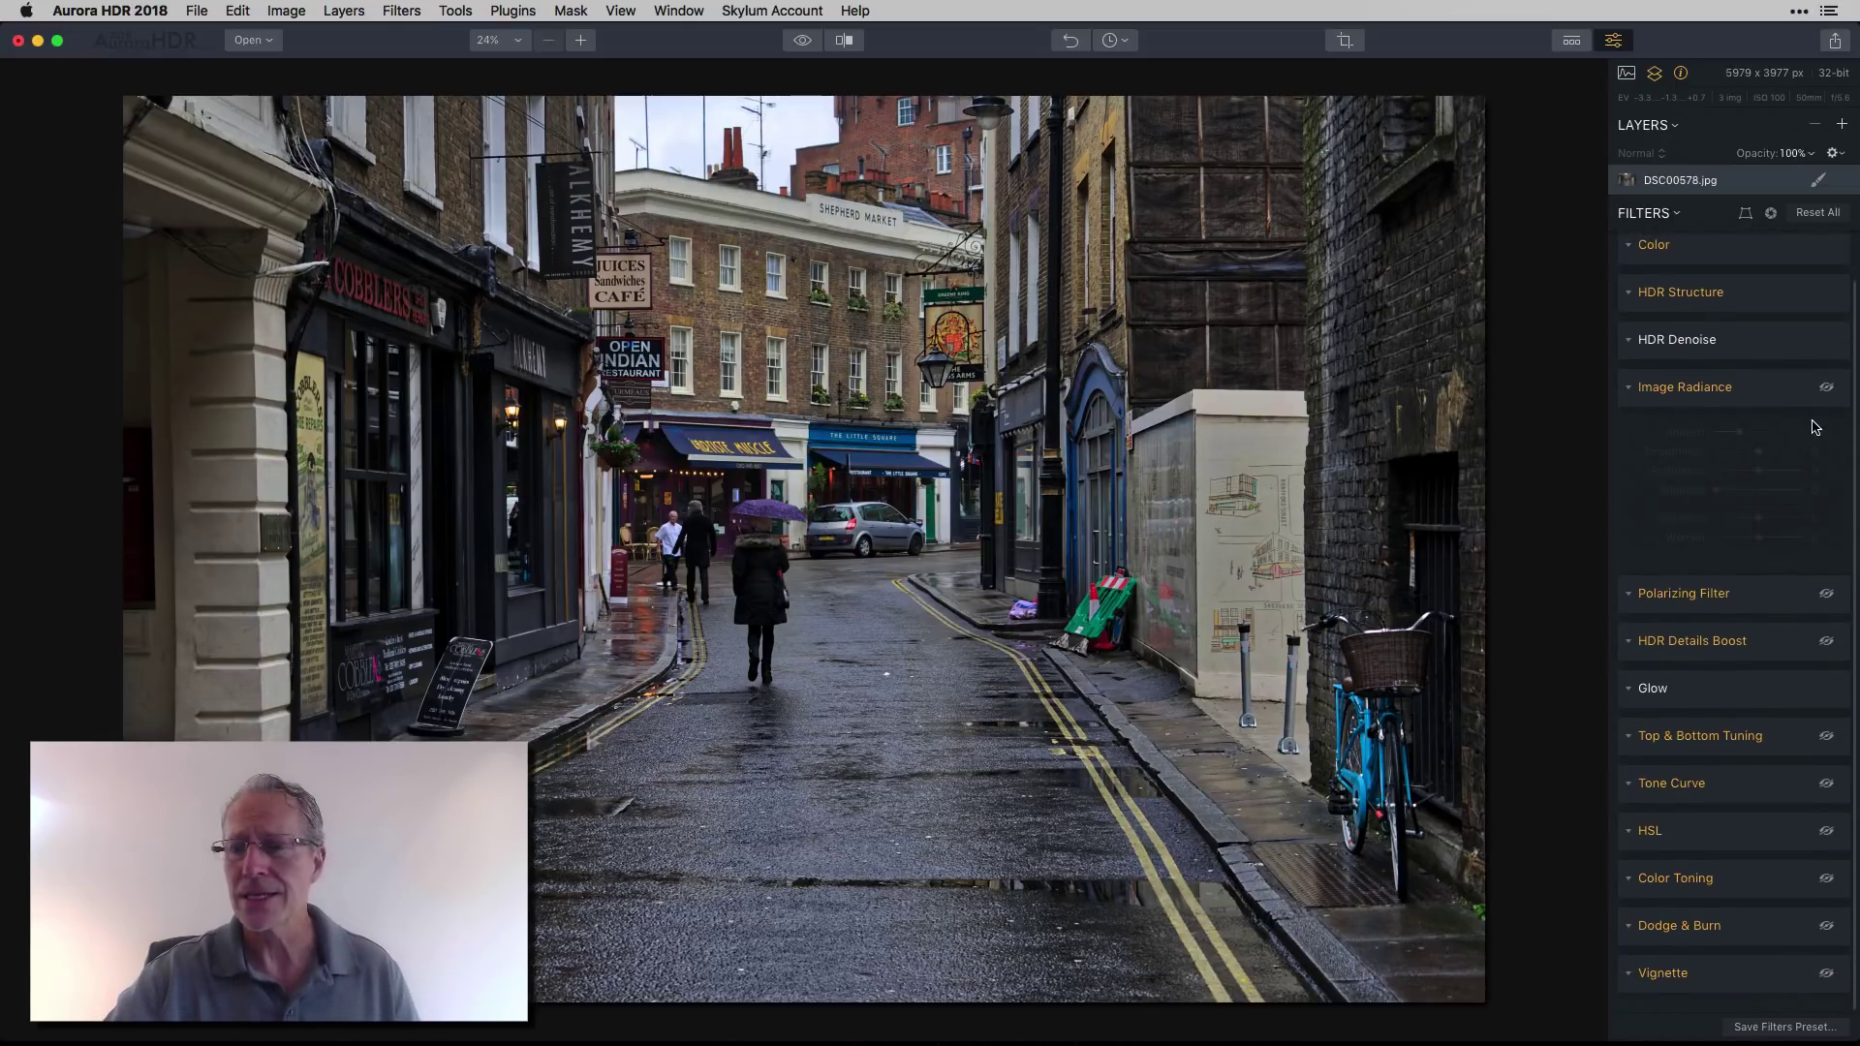
click(1825, 389)
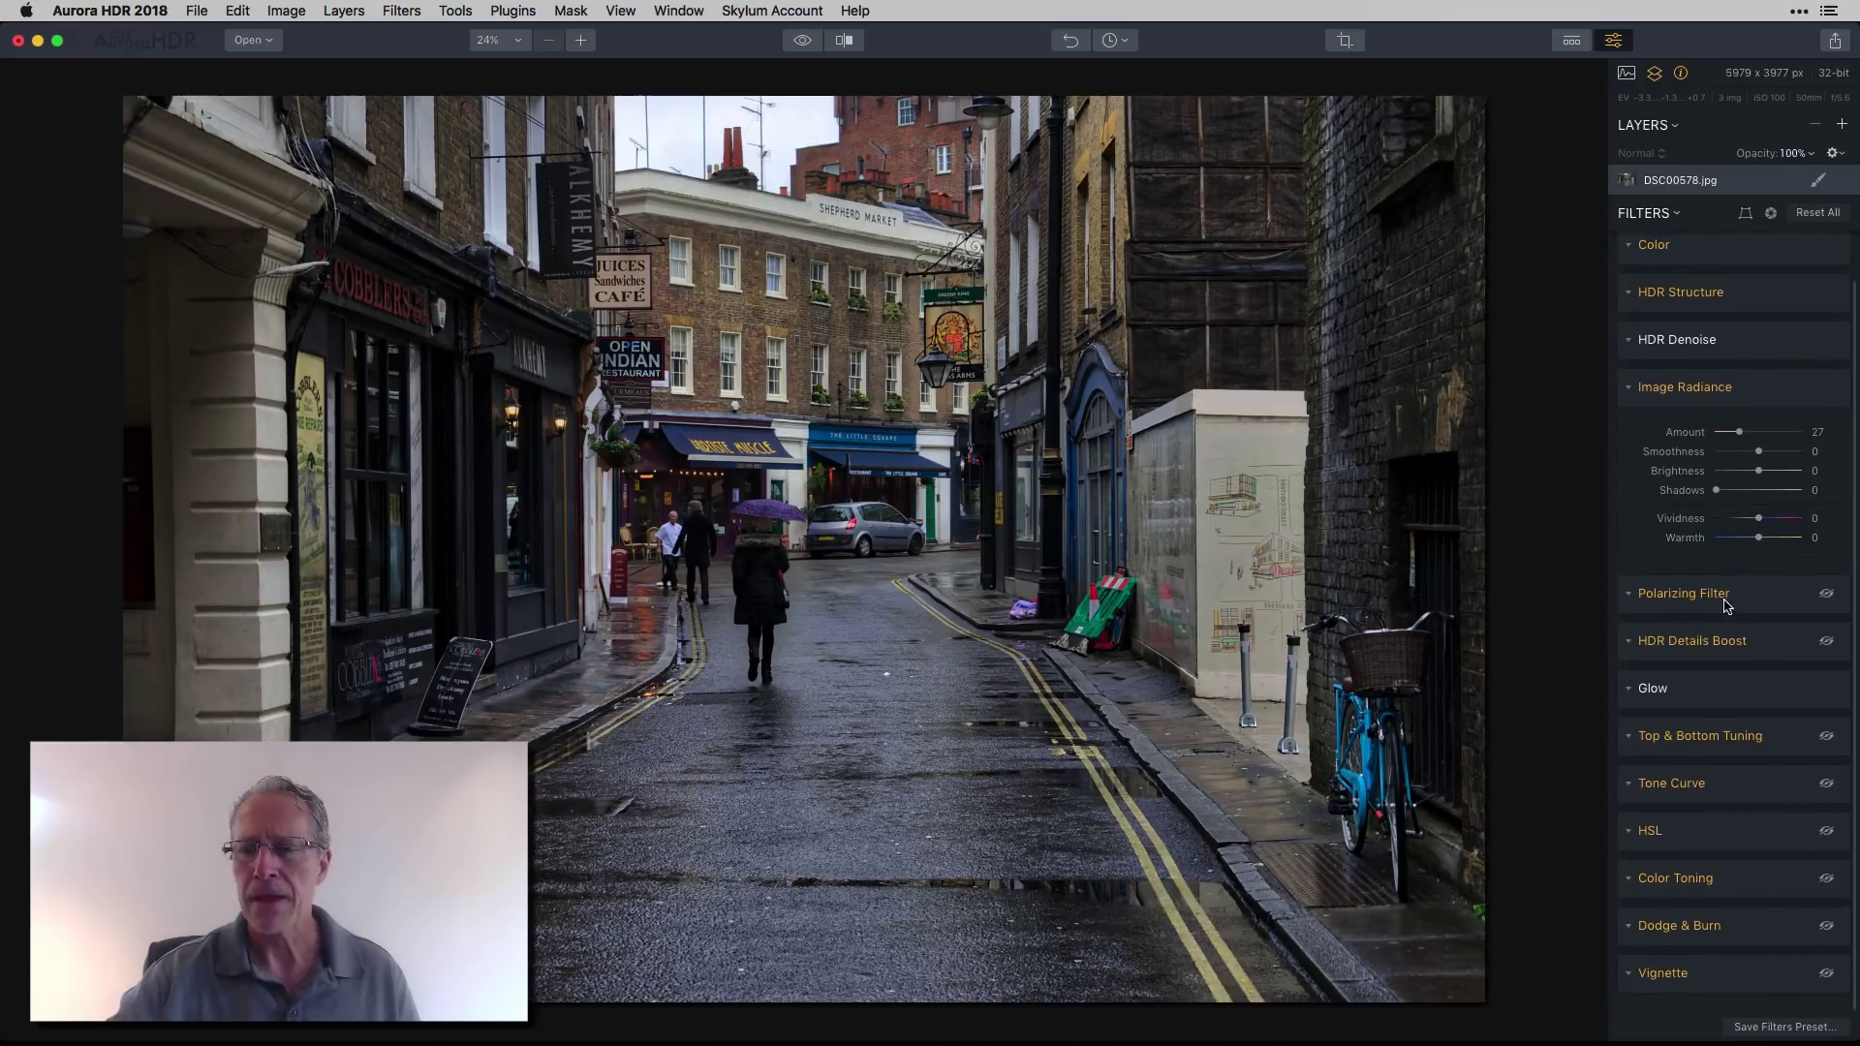
Step: Enable the Polarizing Filter and HDR Details Boost filters and show their settings
click(1825, 594)
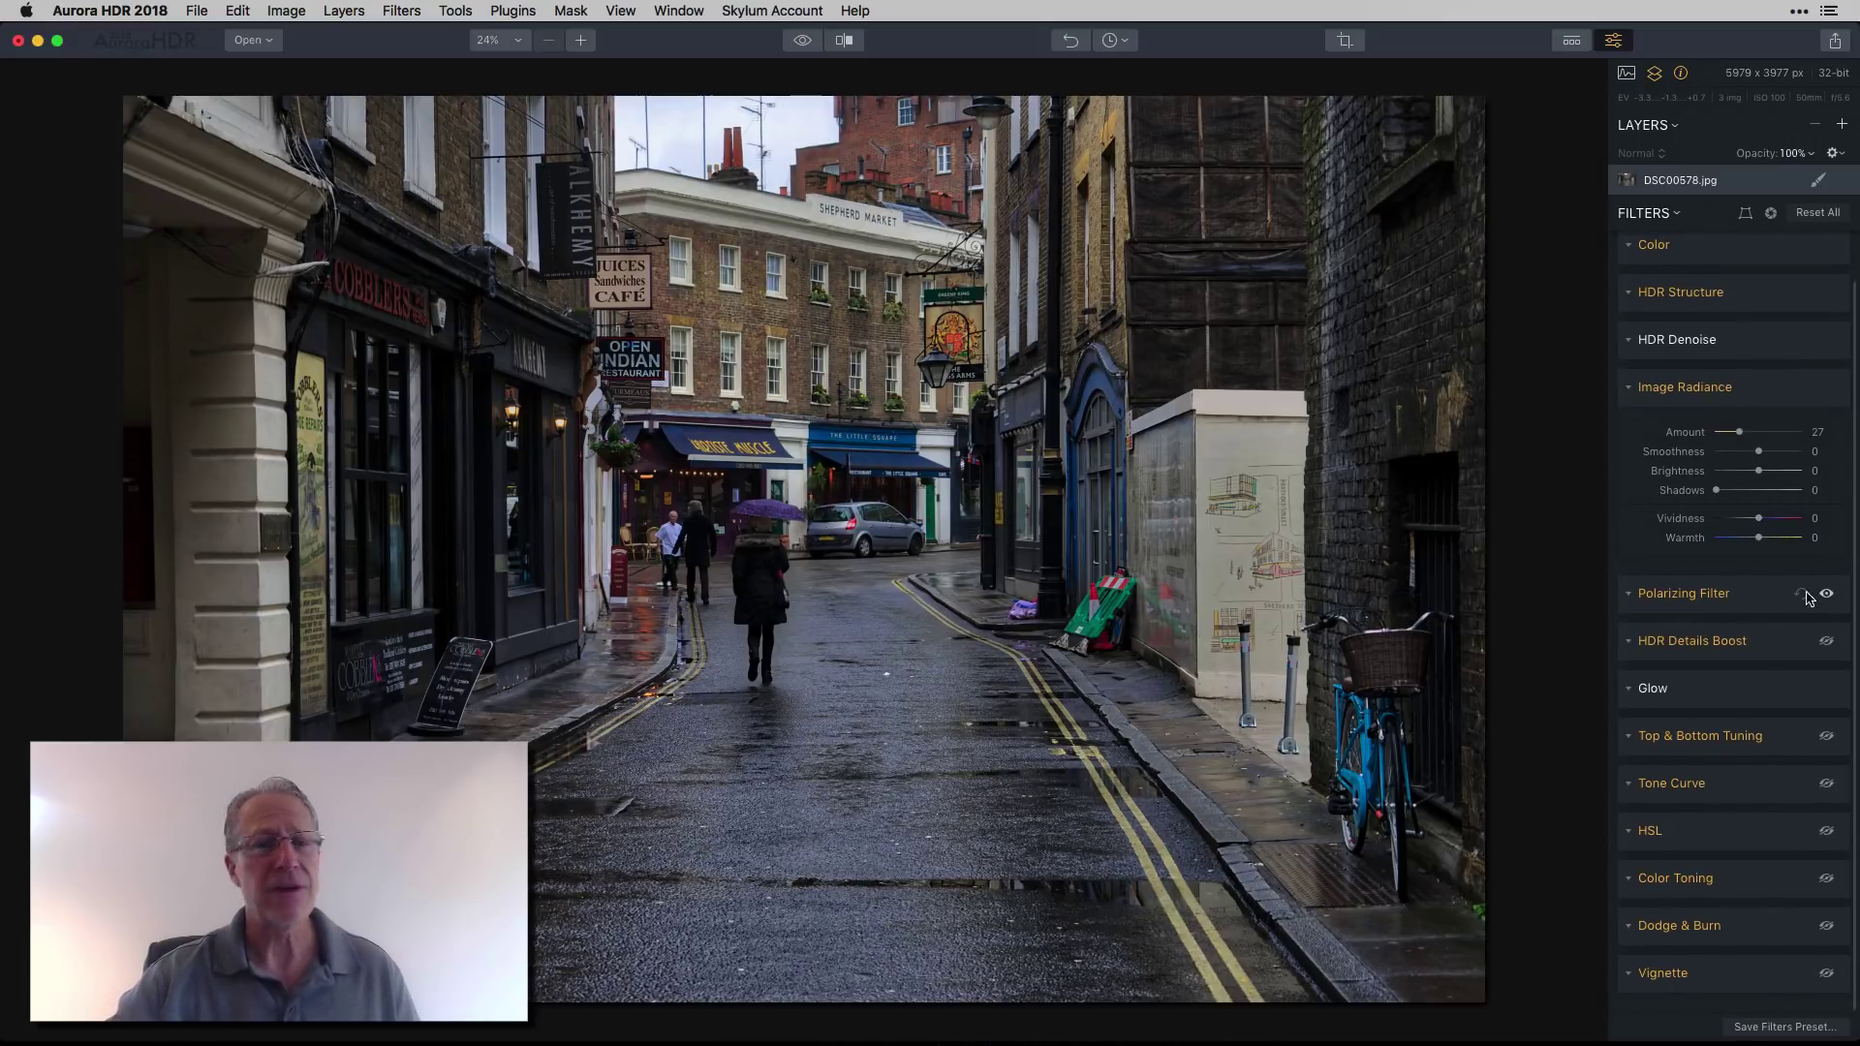
click(1629, 601)
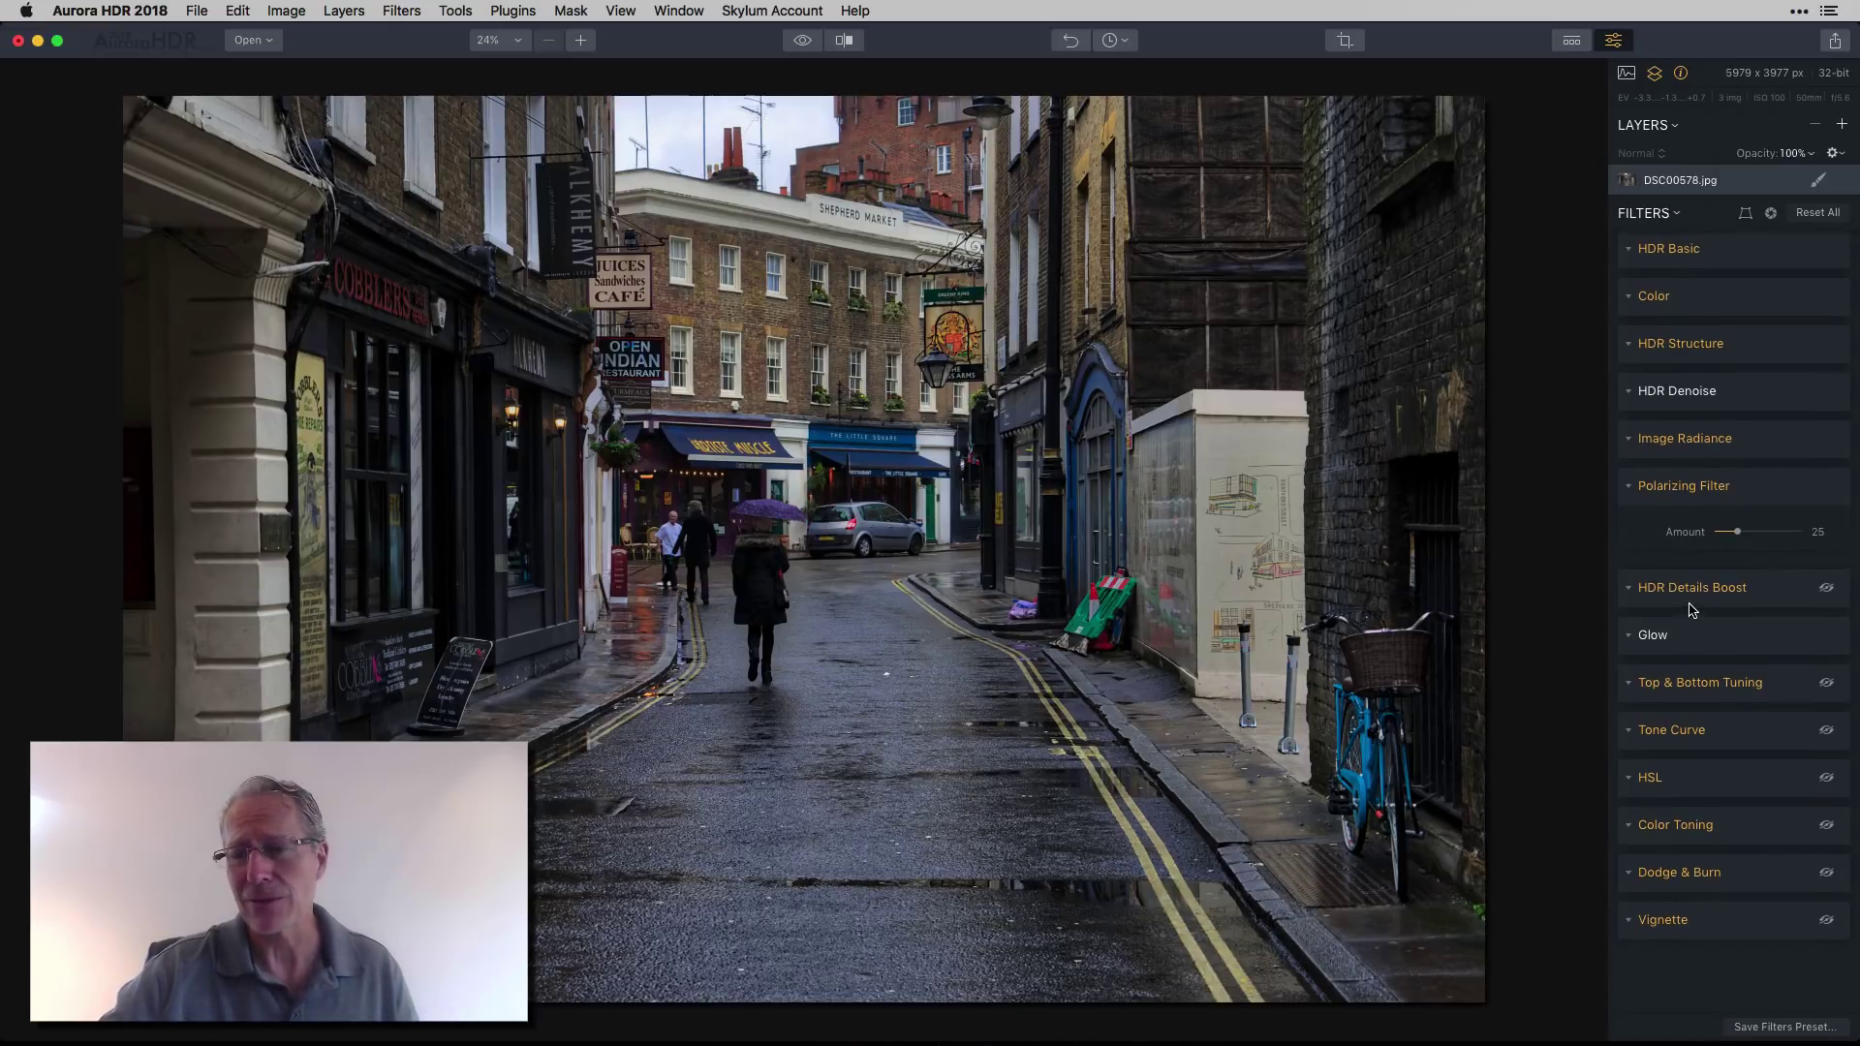
click(1628, 587)
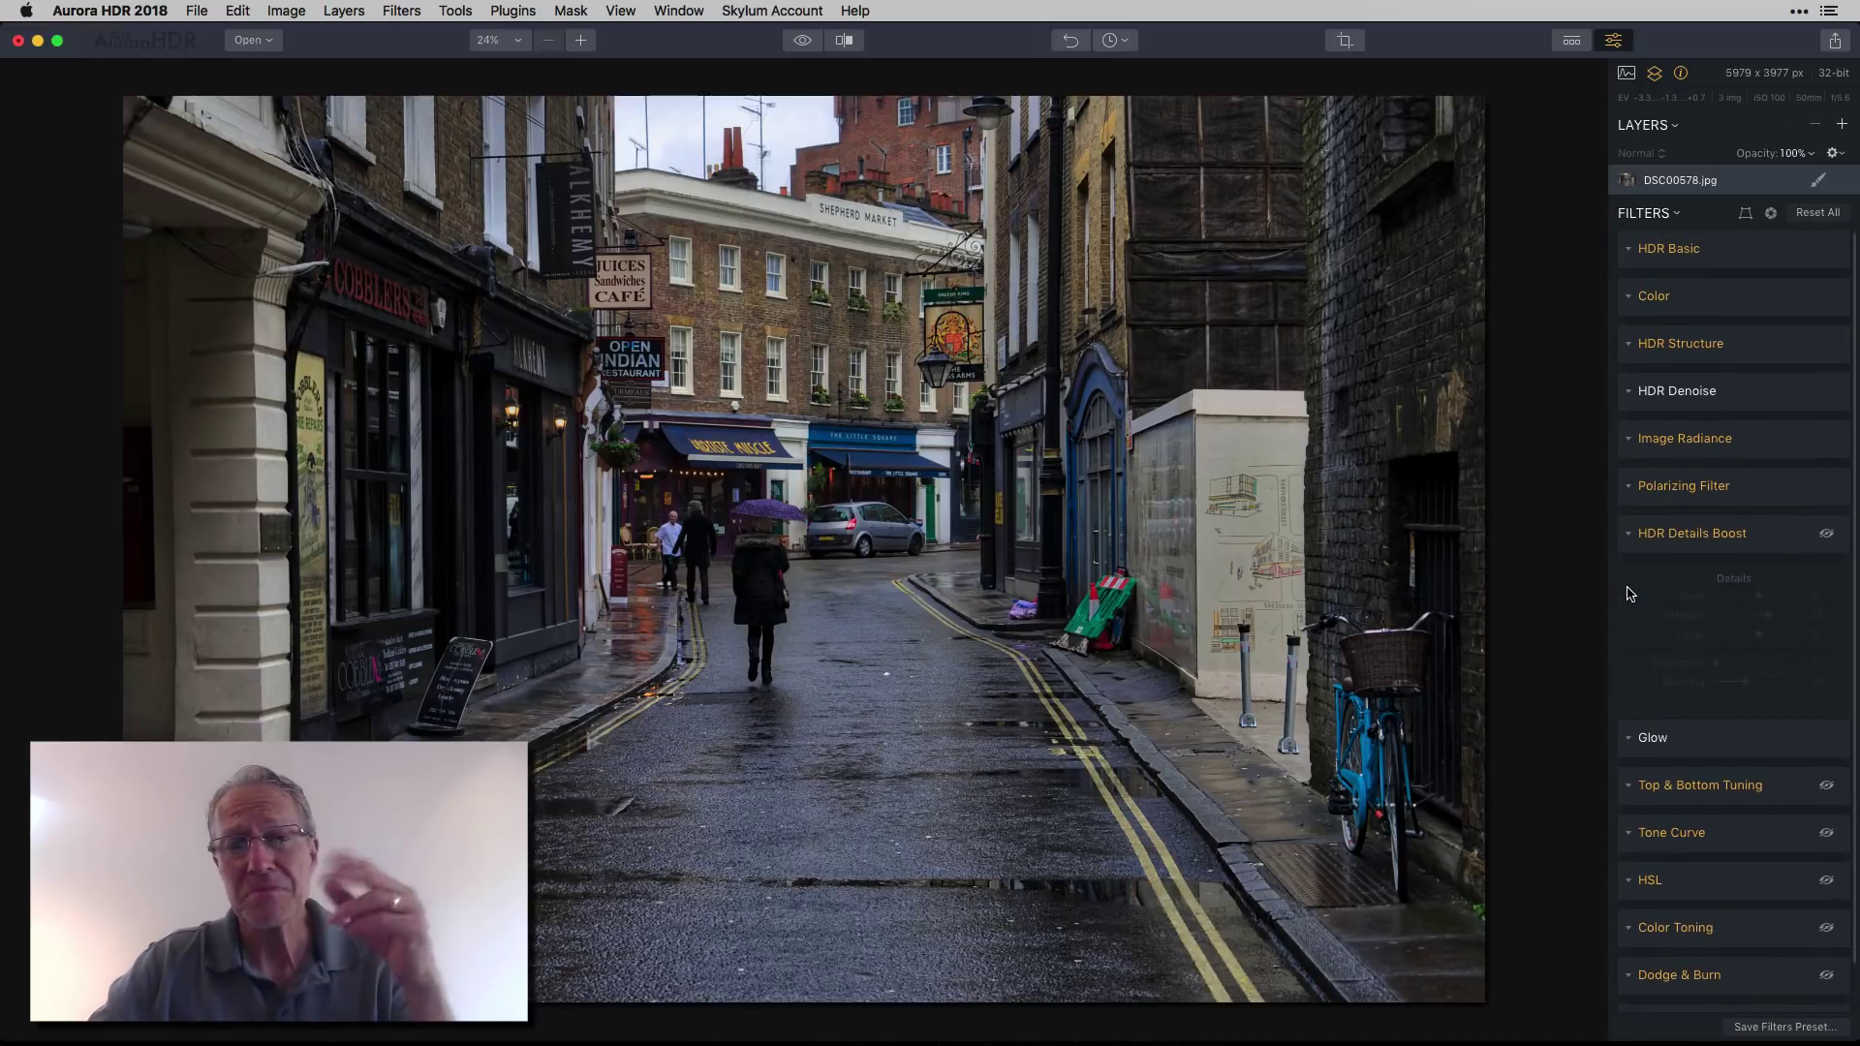
click(1825, 535)
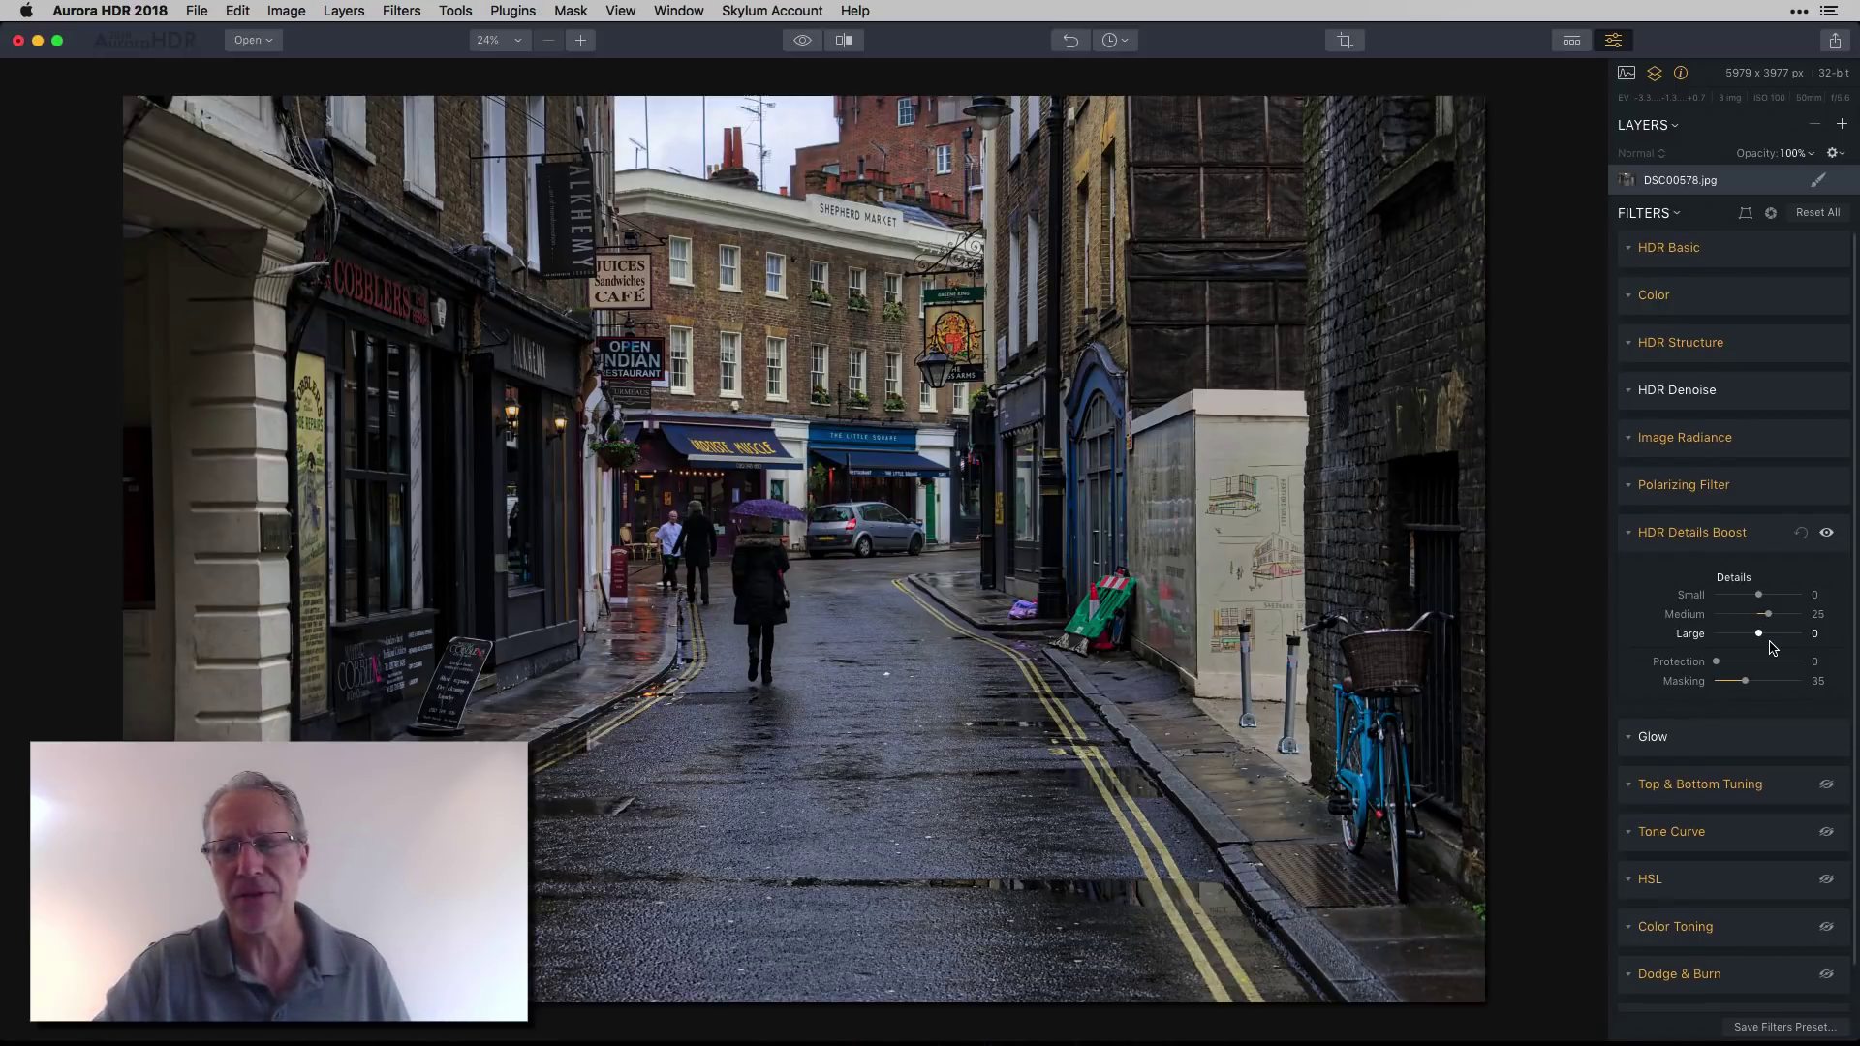
Step: Skip the Glow filter and enable Top & Bottom Tuning with its settings expanded
scroll(1772, 648, down, 2)
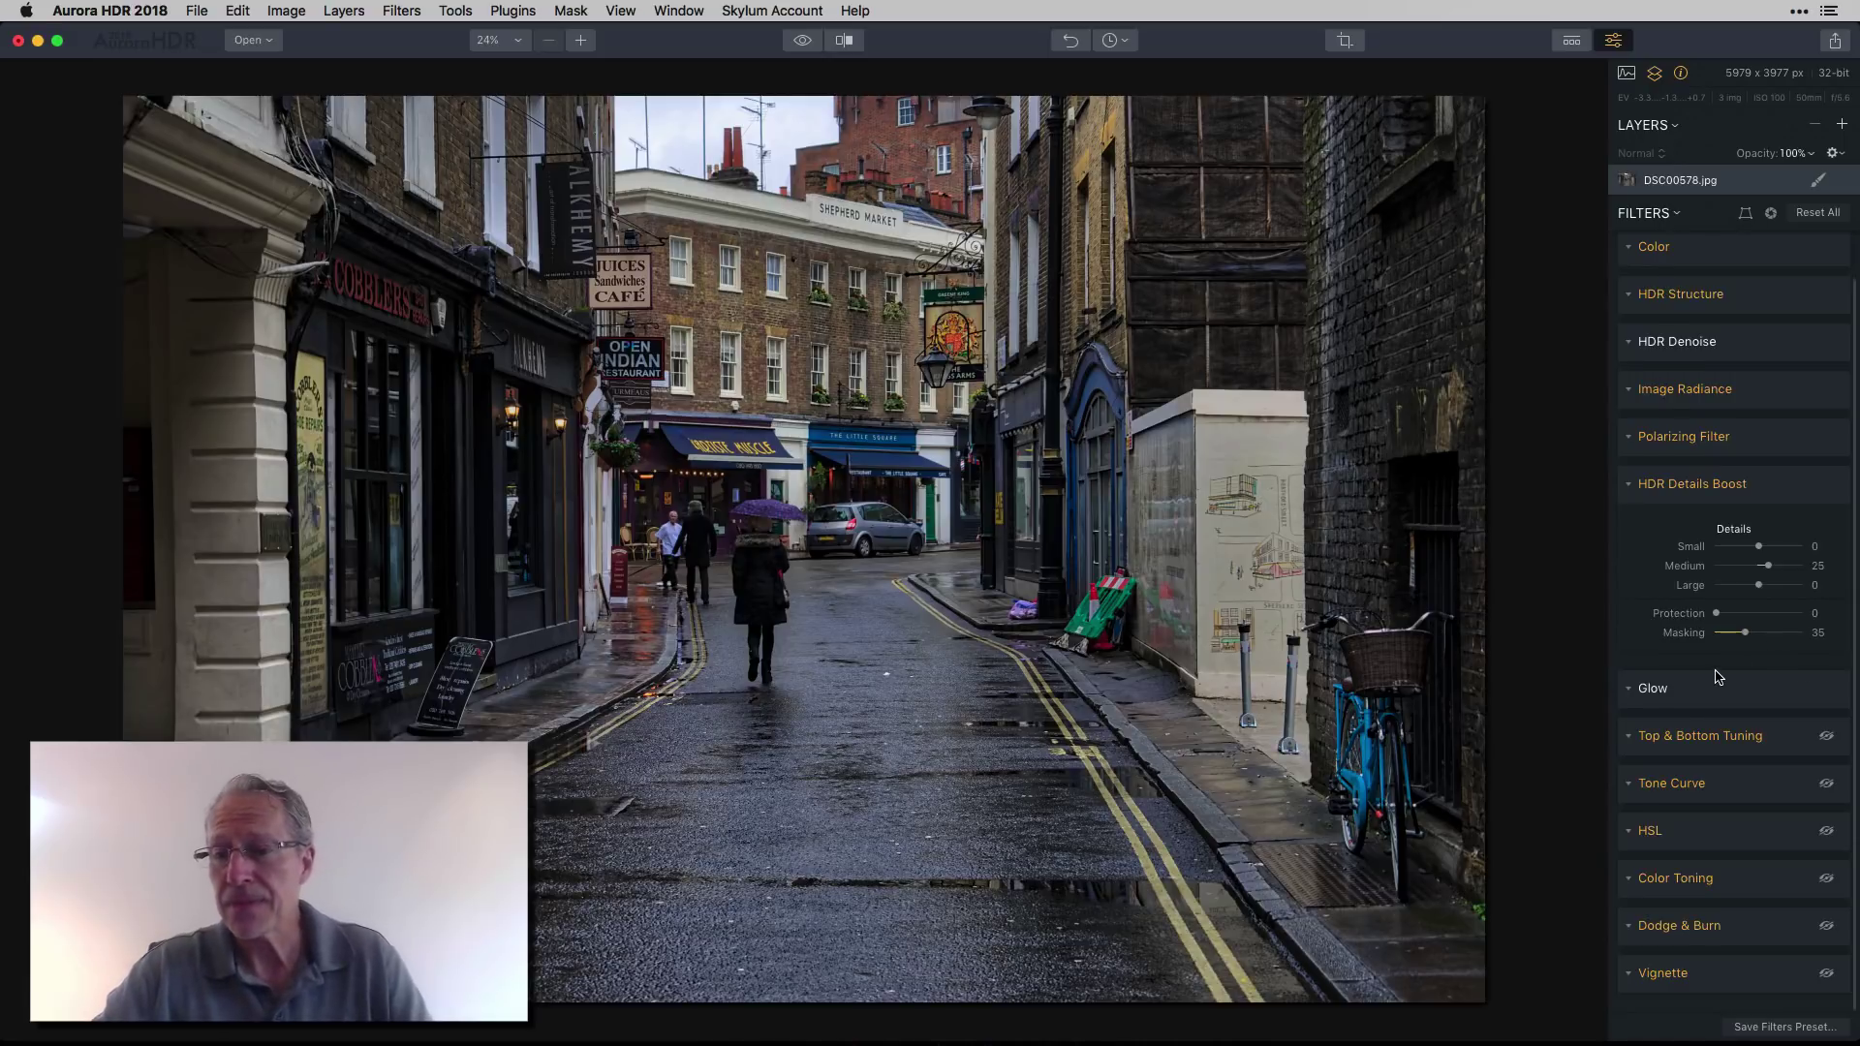
scroll(1711, 680, down, 1)
click(1631, 736)
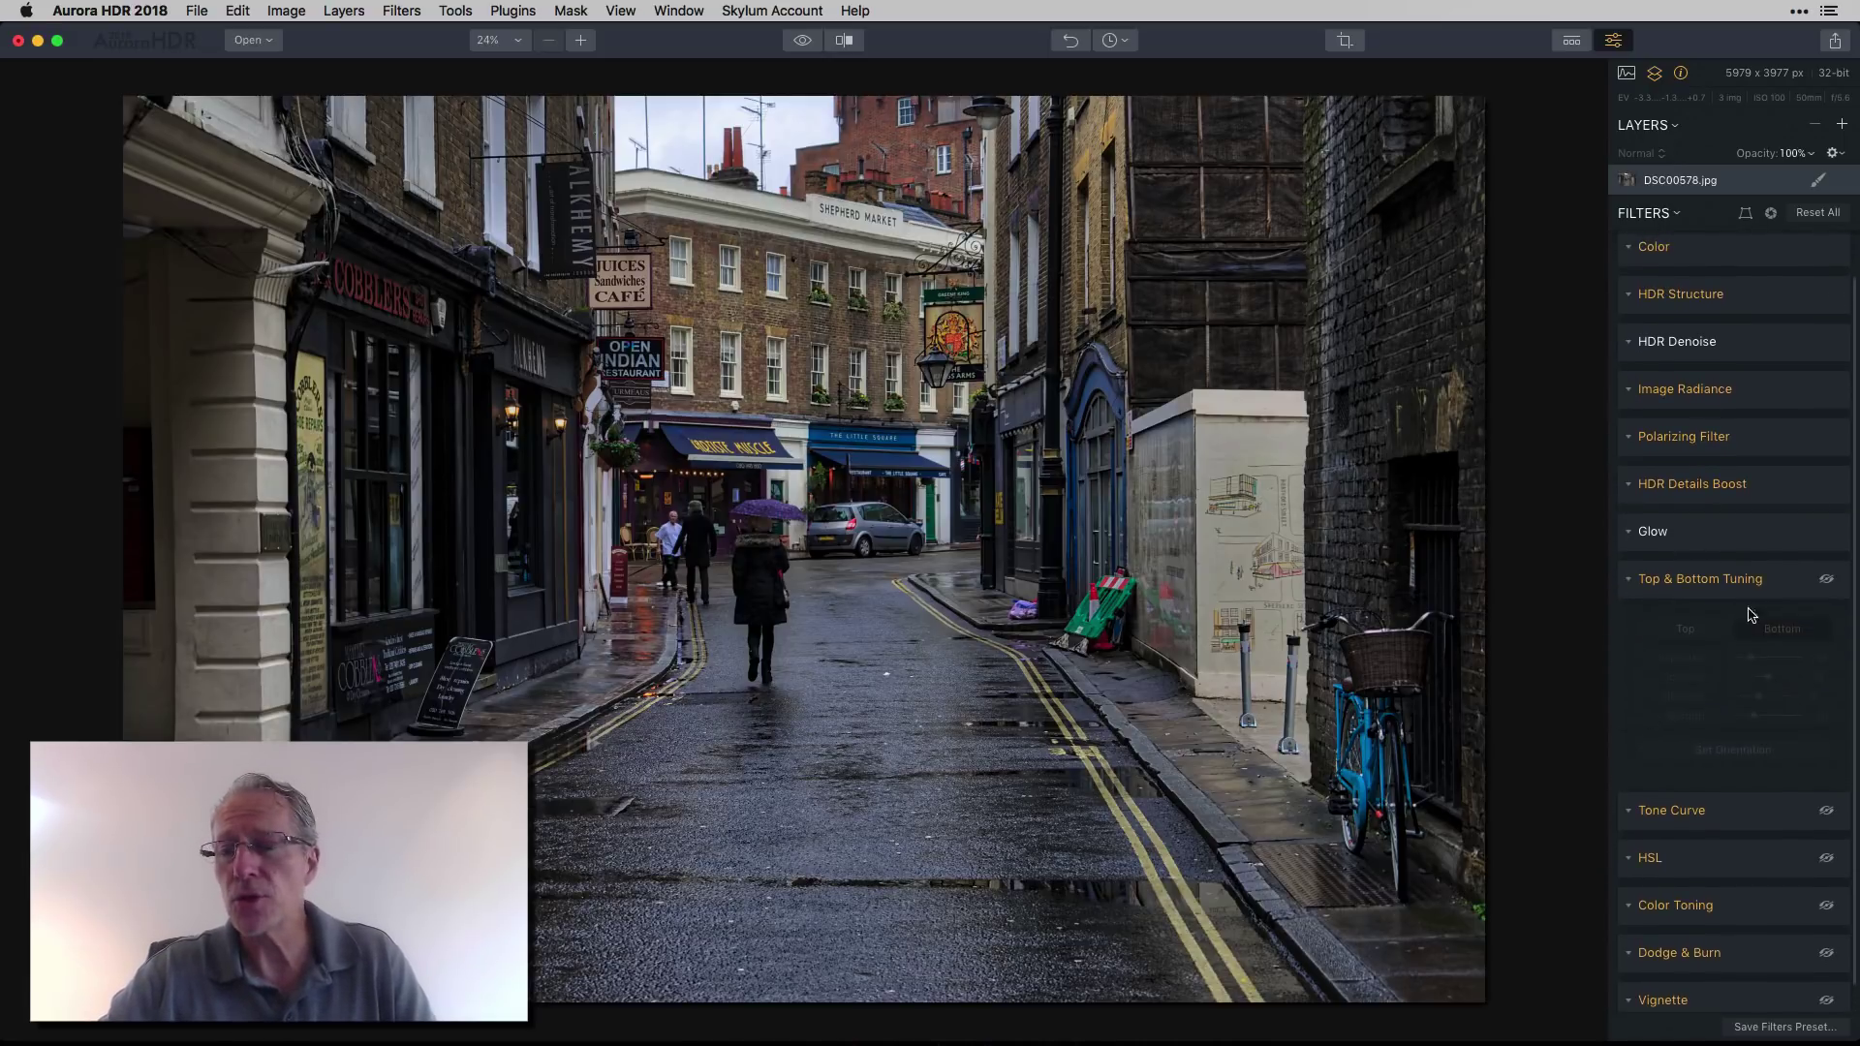
click(1827, 577)
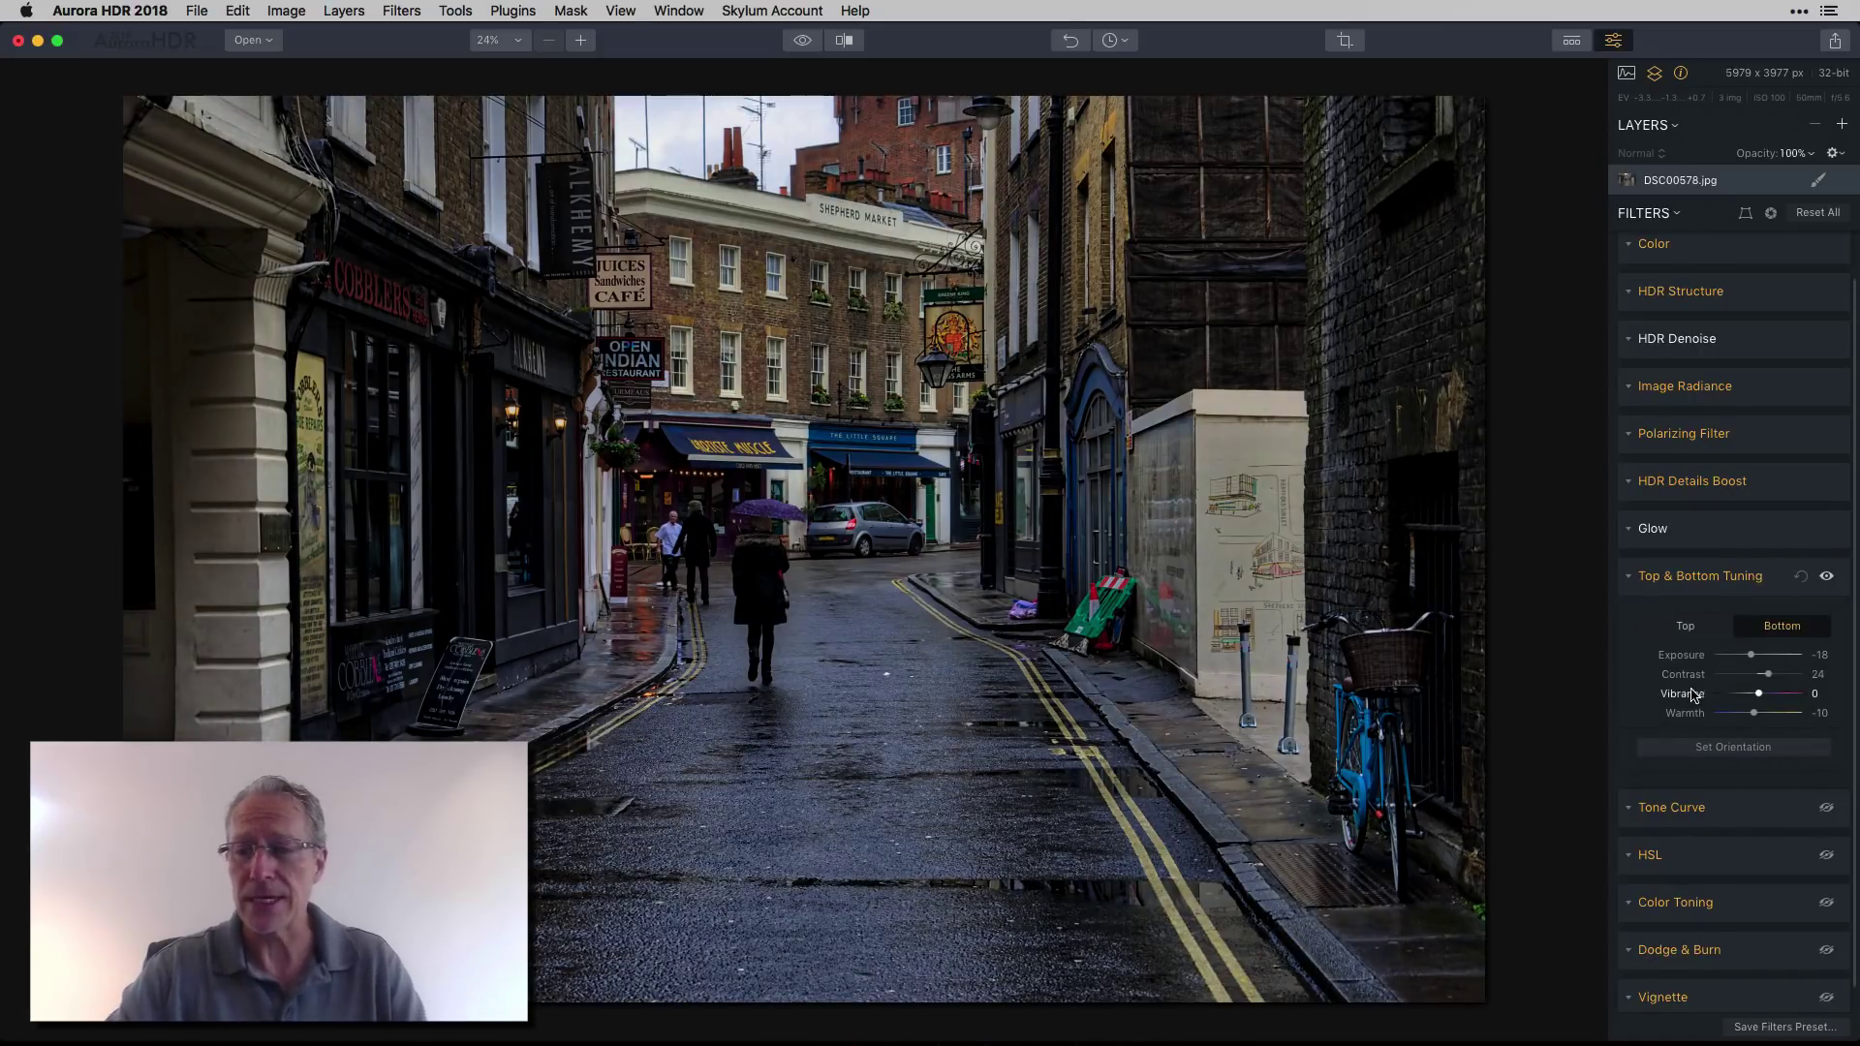
Step: Review the separate top and bottom tuning settings and the filter's orientation guides on the photo
click(1695, 626)
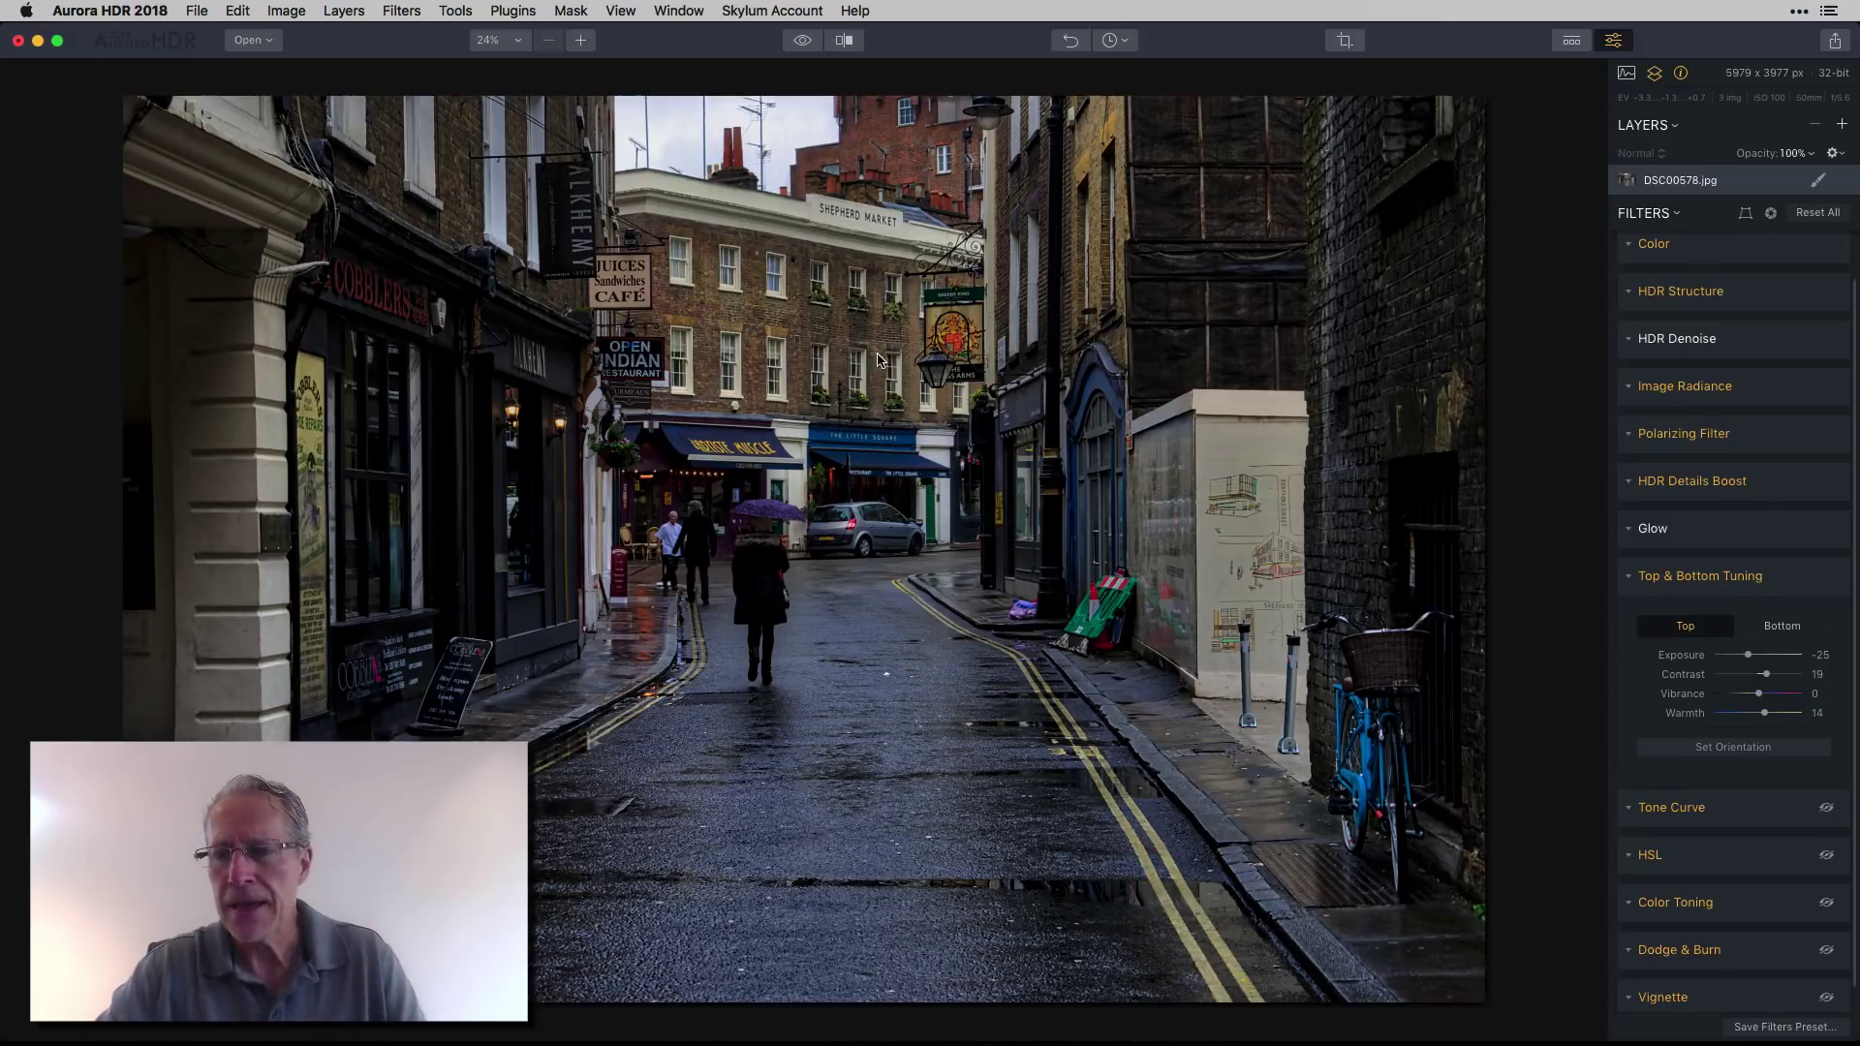
click(1781, 627)
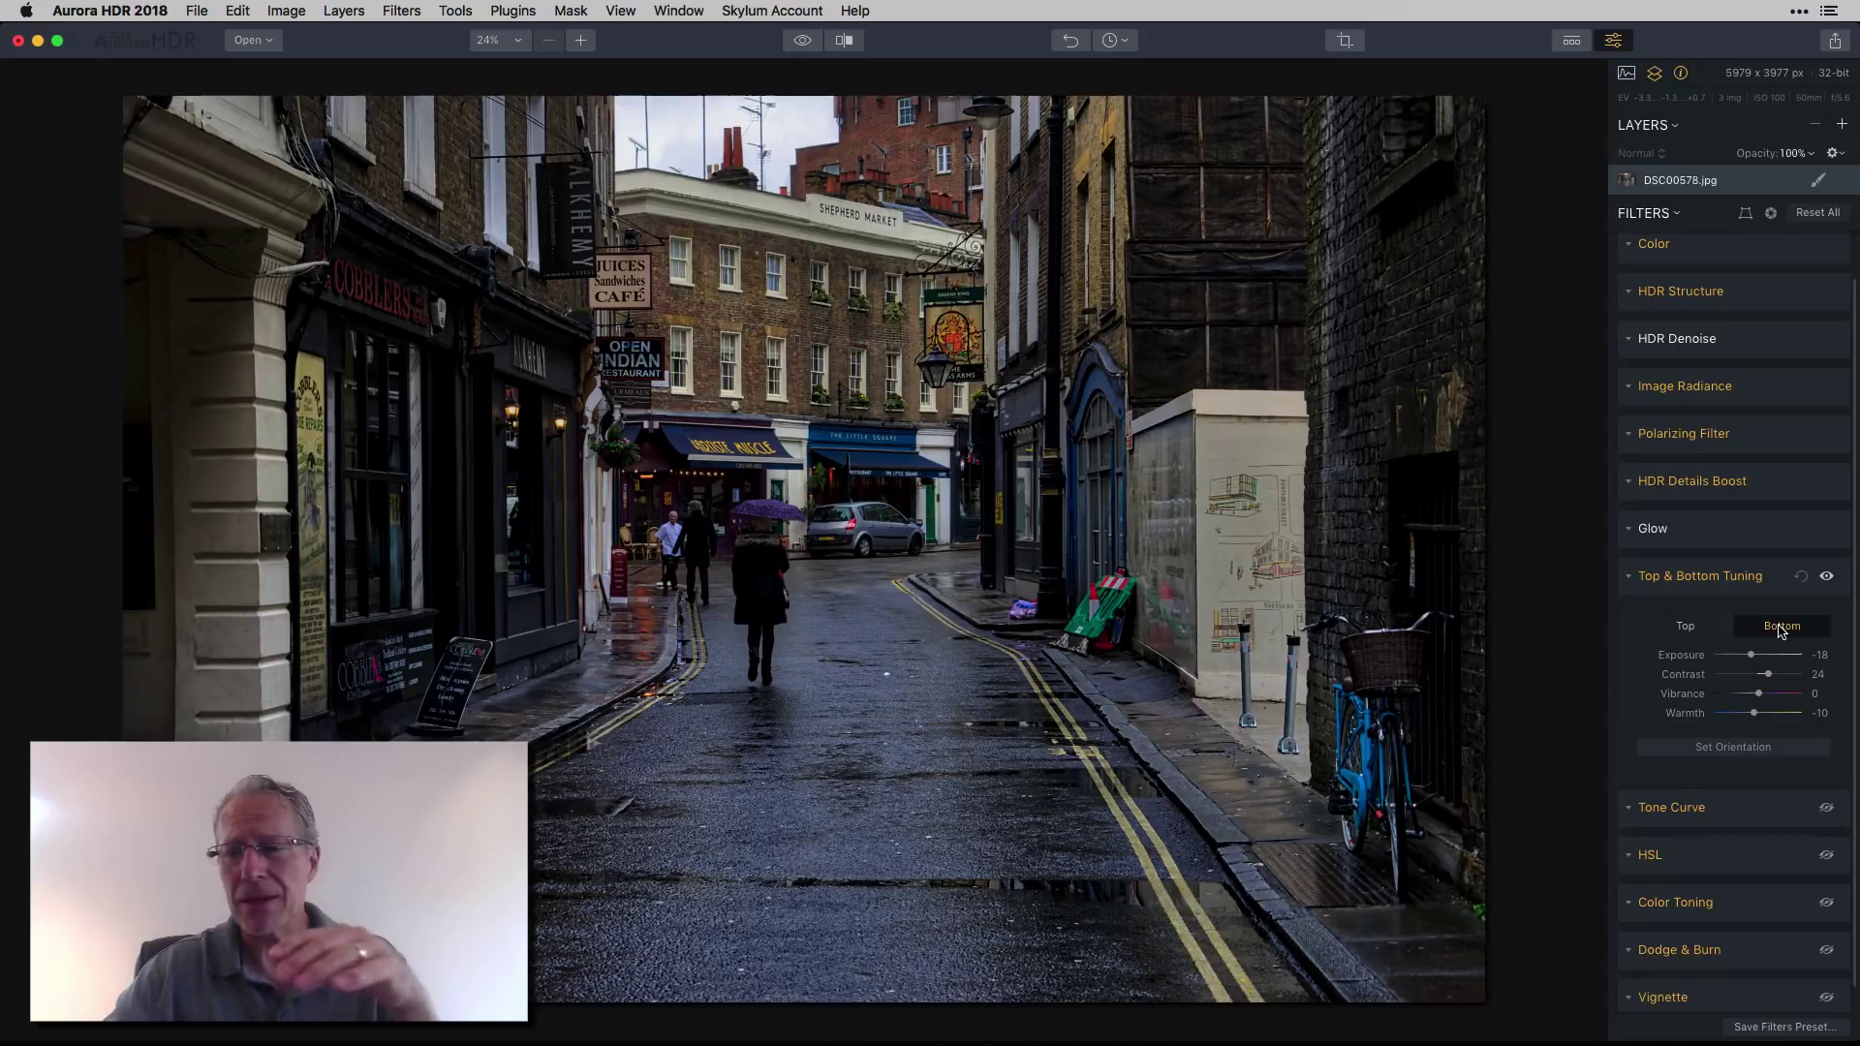
click(1734, 751)
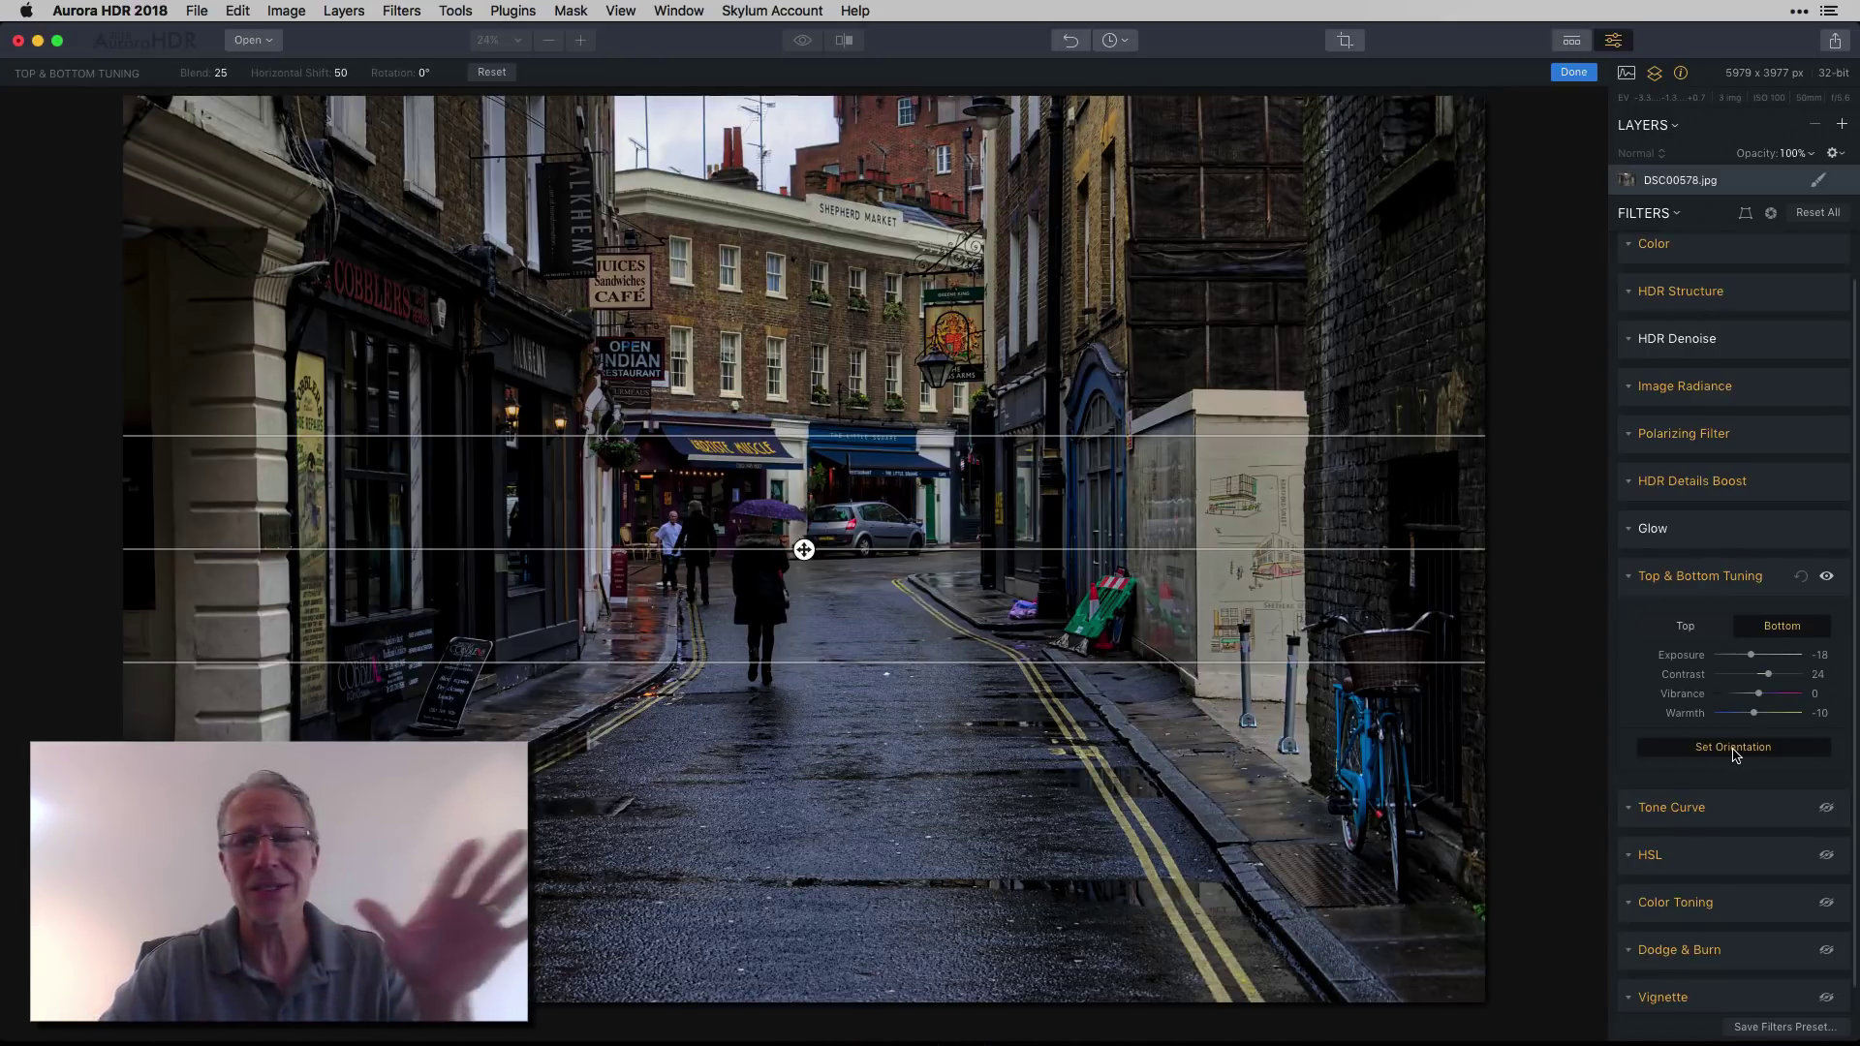
click(1735, 754)
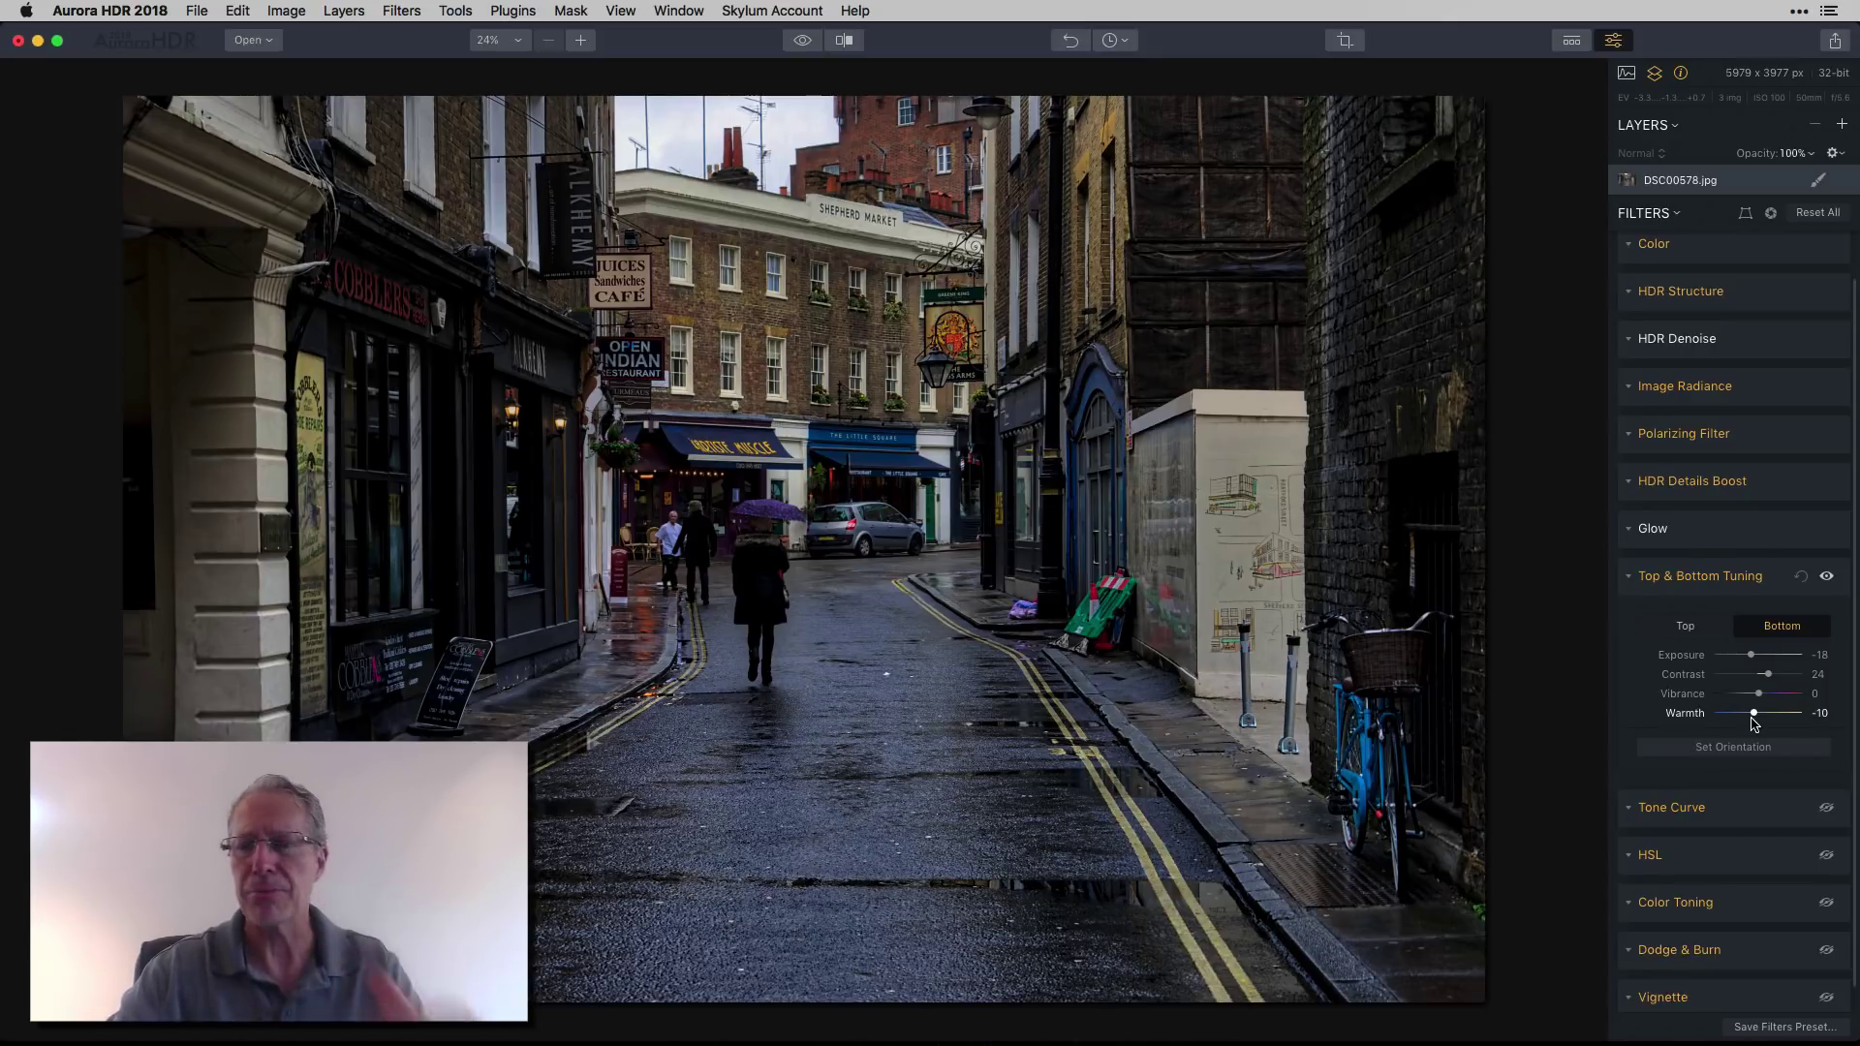
Step: Enable the Tone Curve filter and show its curve
scroll(1708, 663, down, 1)
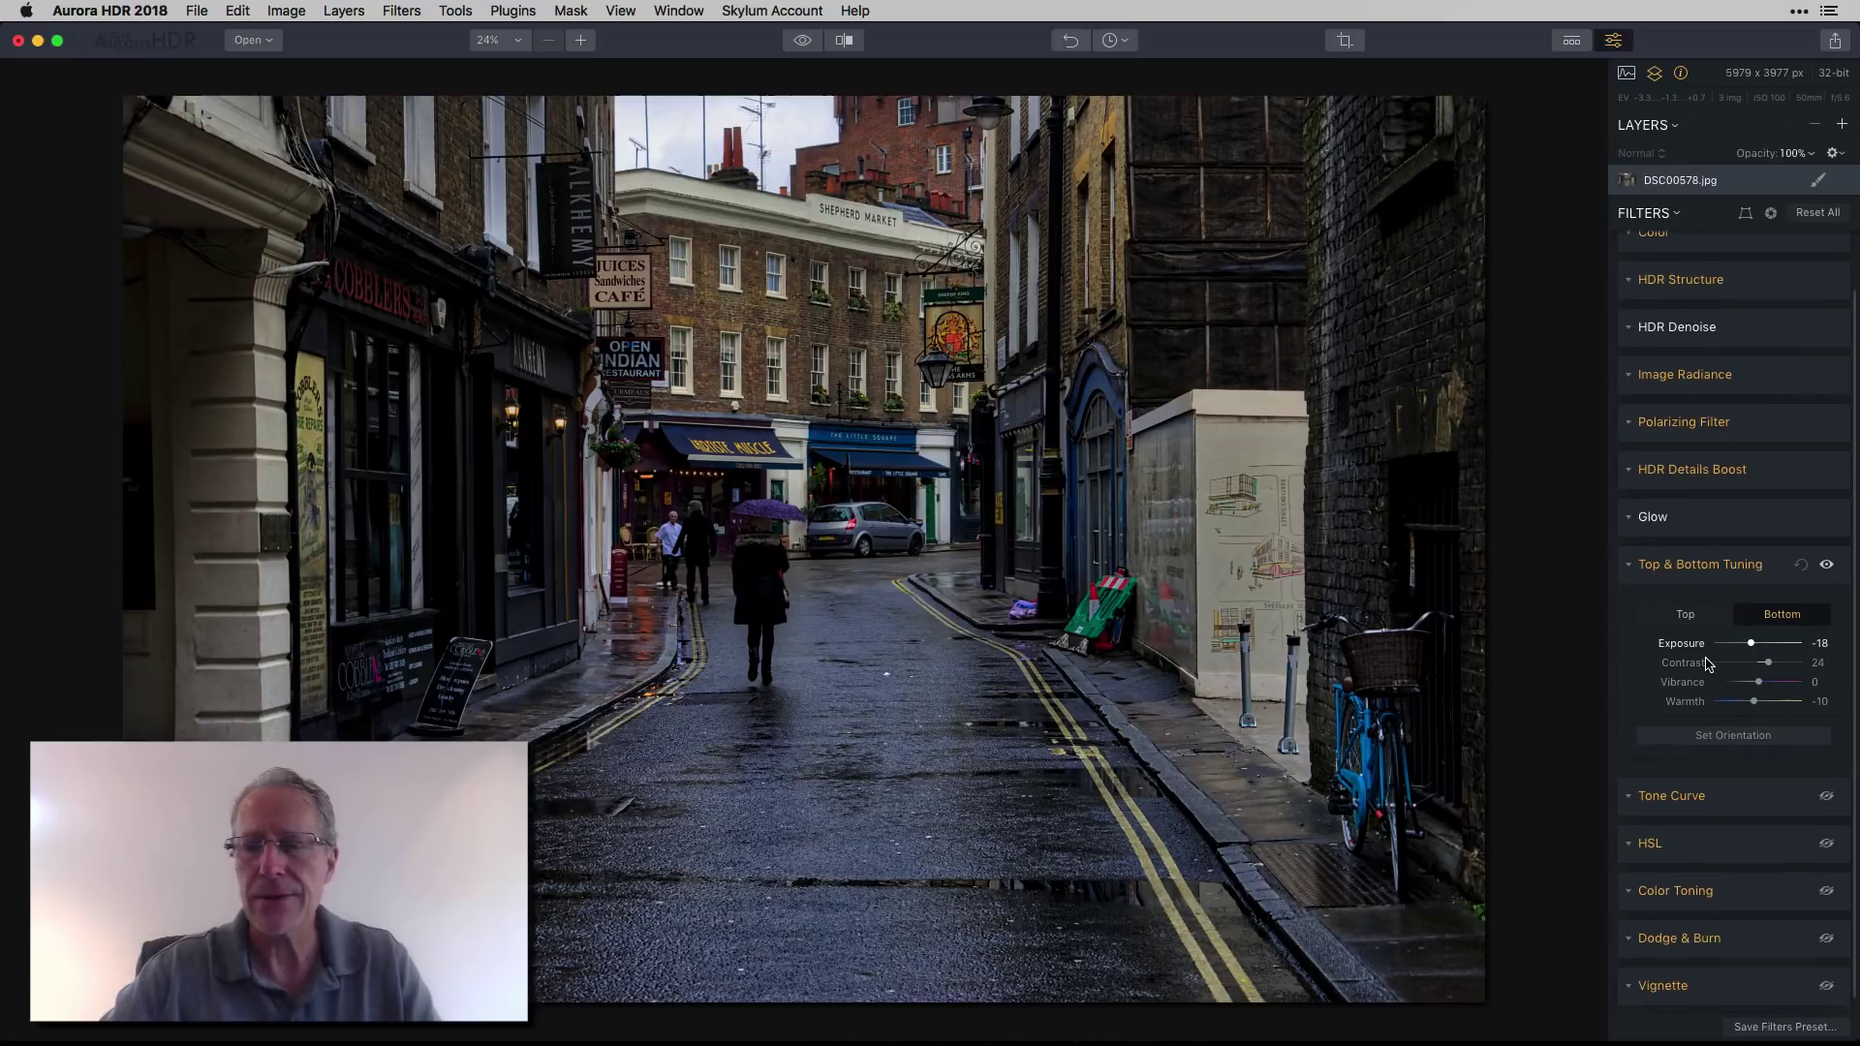
scroll(1708, 664, down, 1)
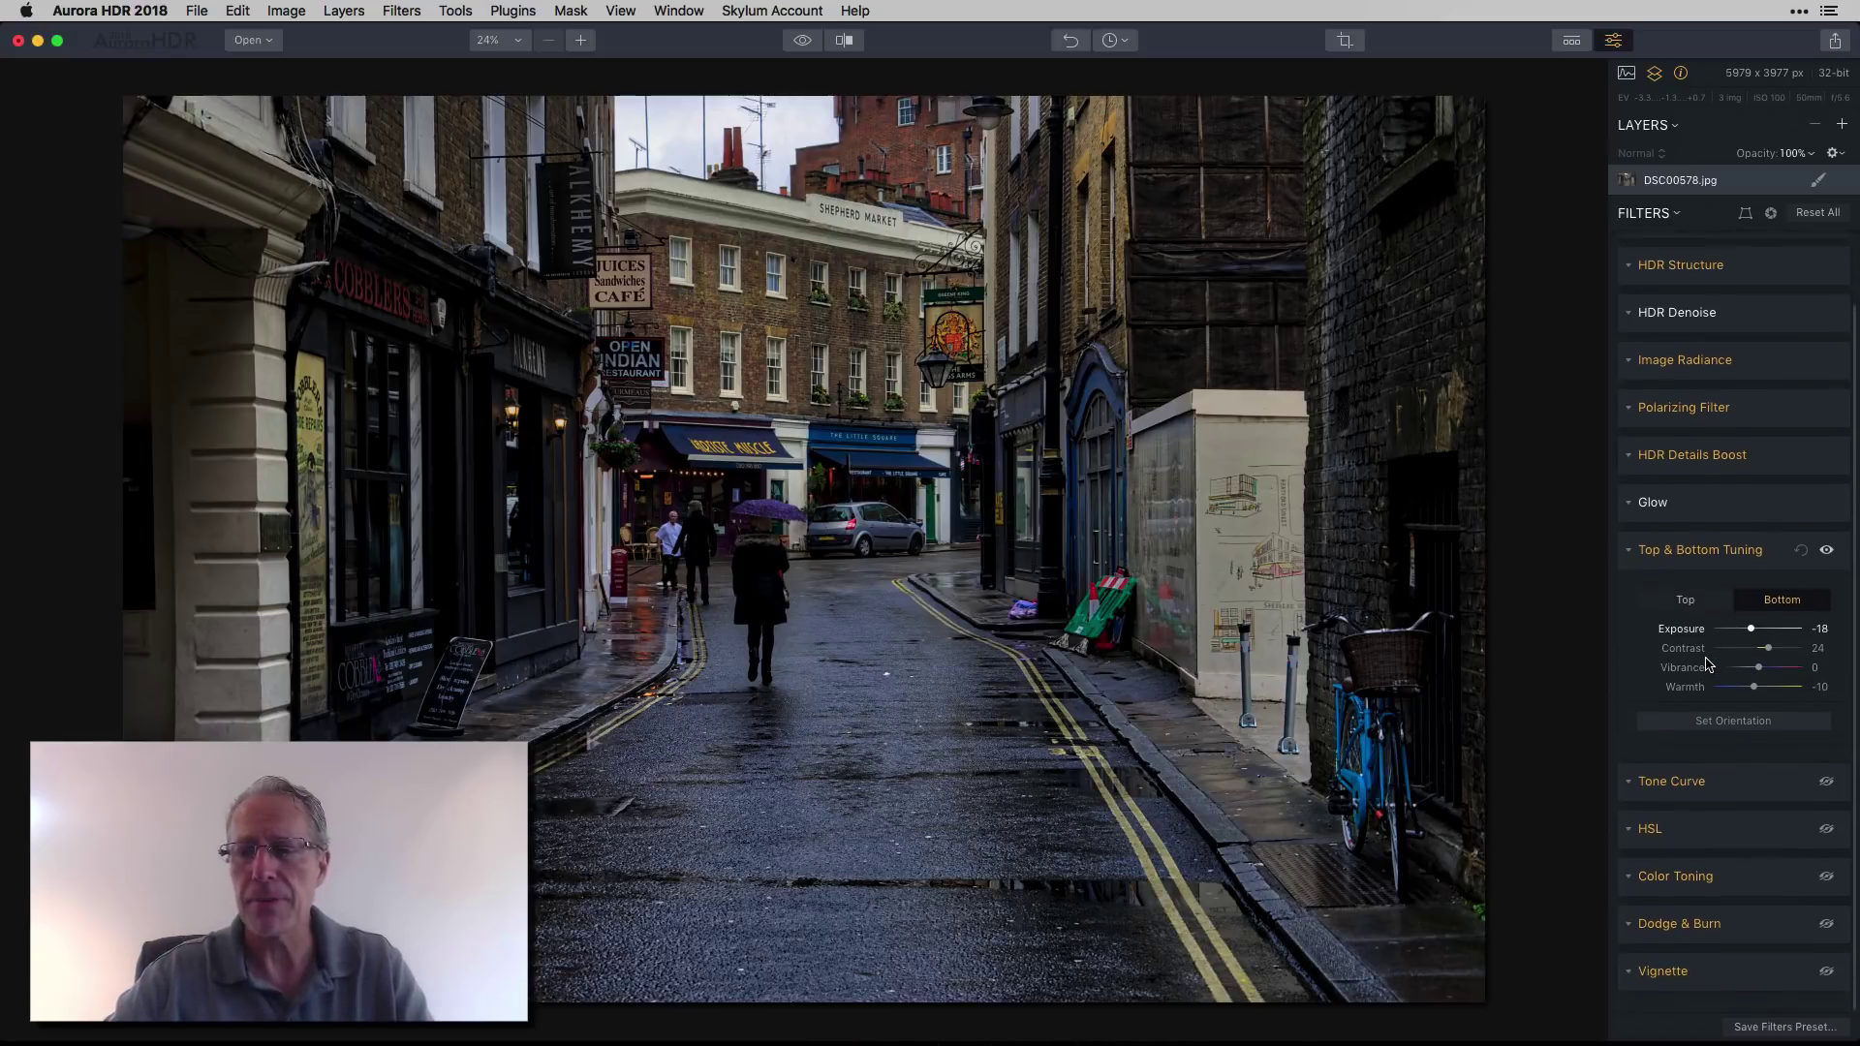
click(1630, 789)
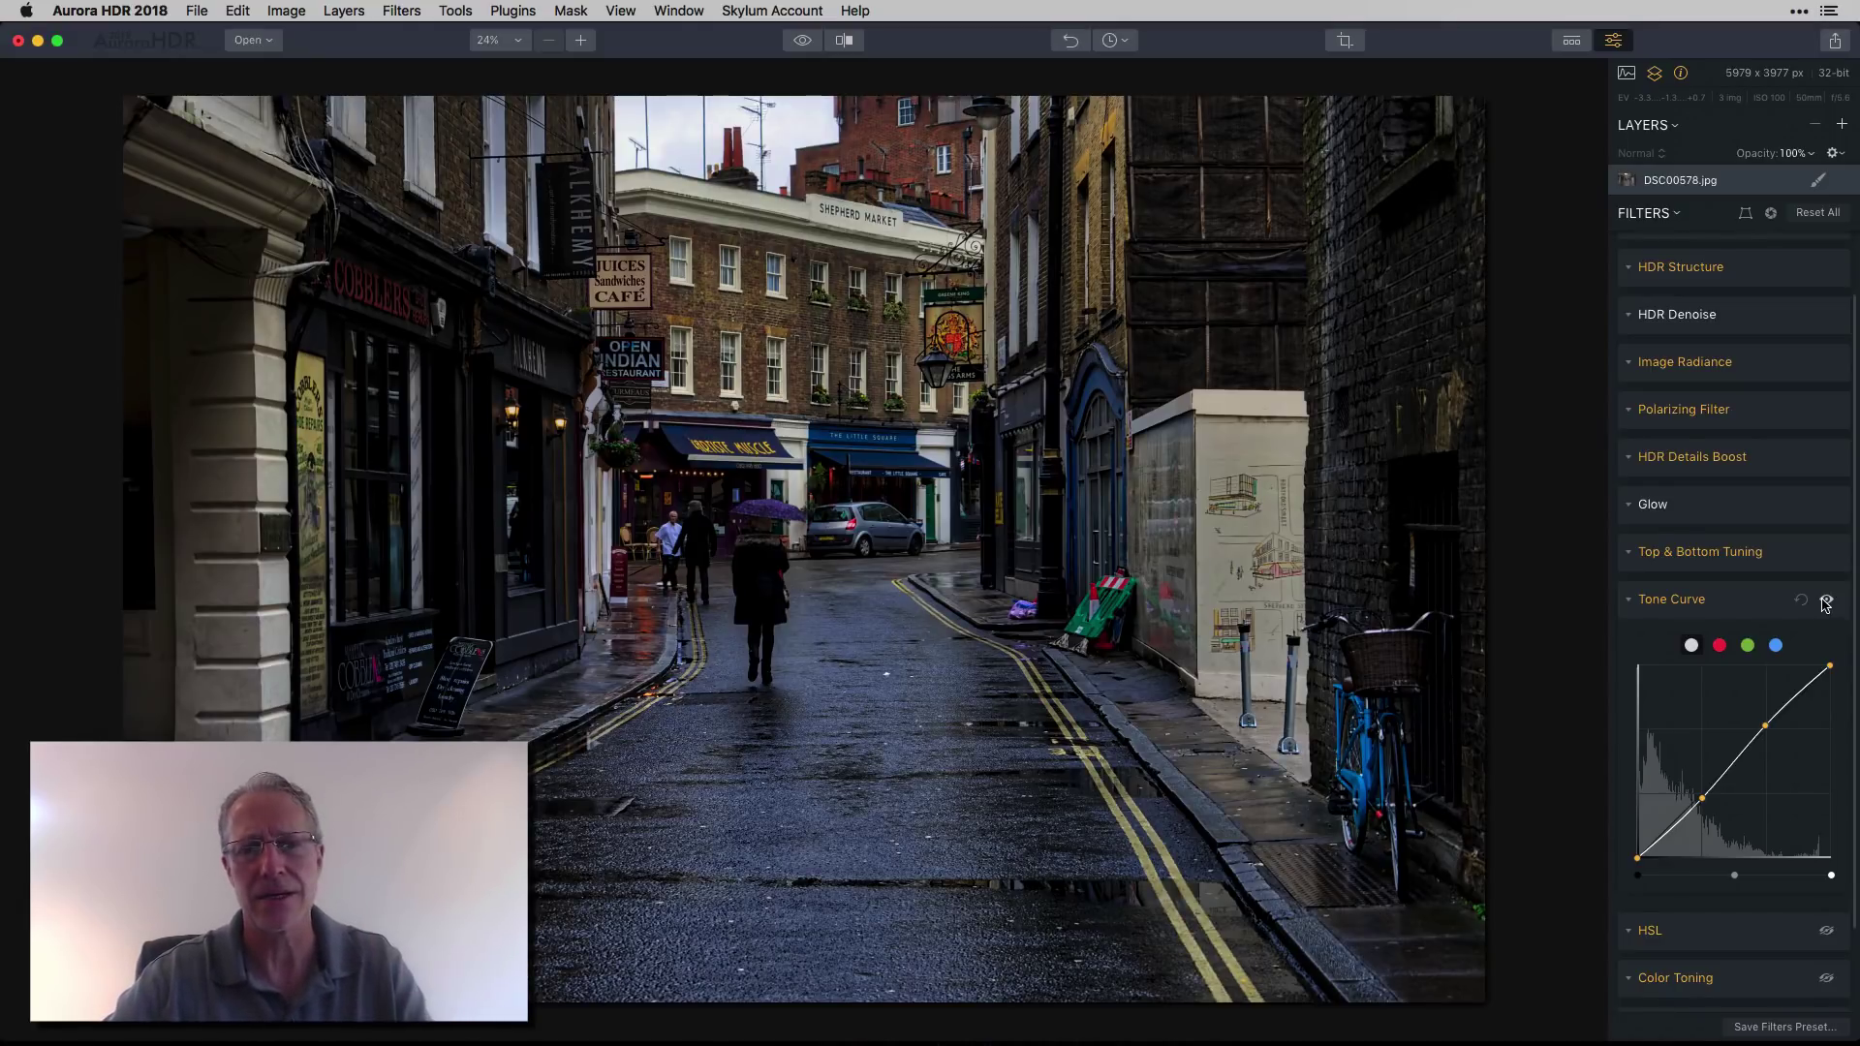
Step: Enable the HSL filter and compare the photo with and without its blue saturation and luminance adjustments
scroll(1724, 737, down, 3)
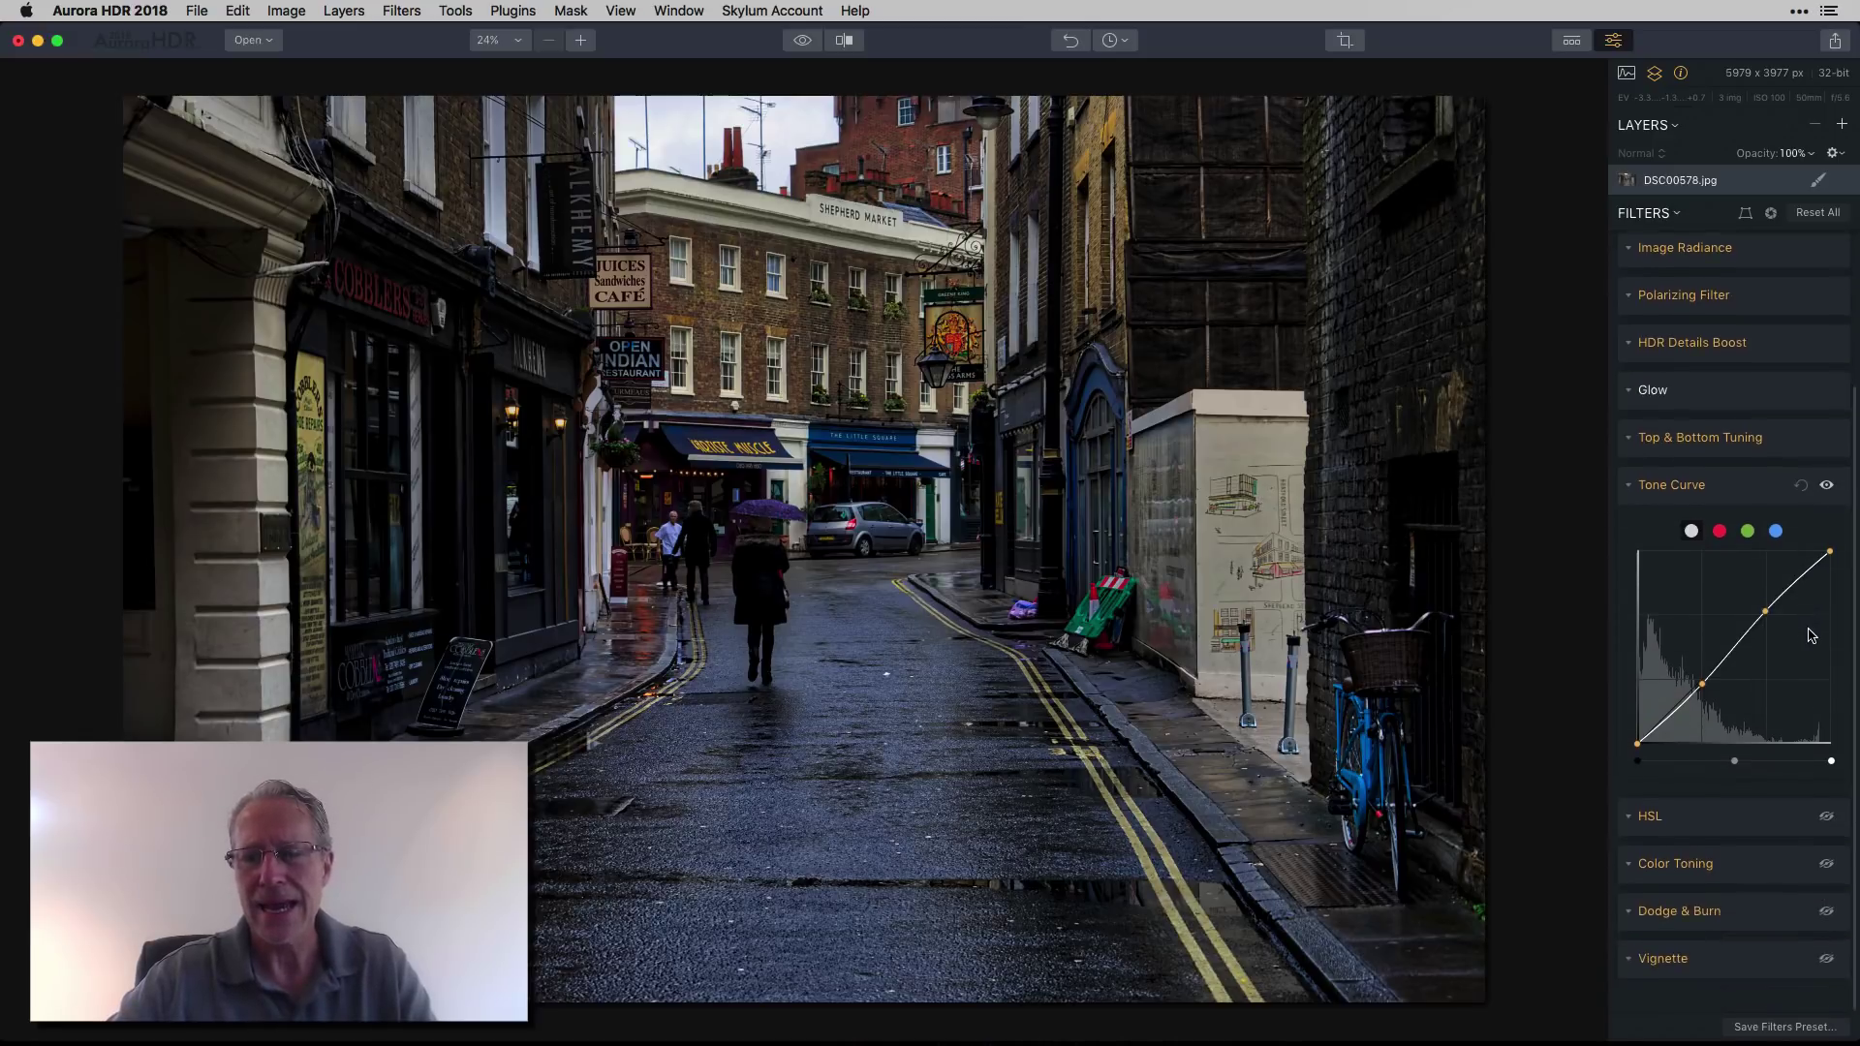
click(1633, 832)
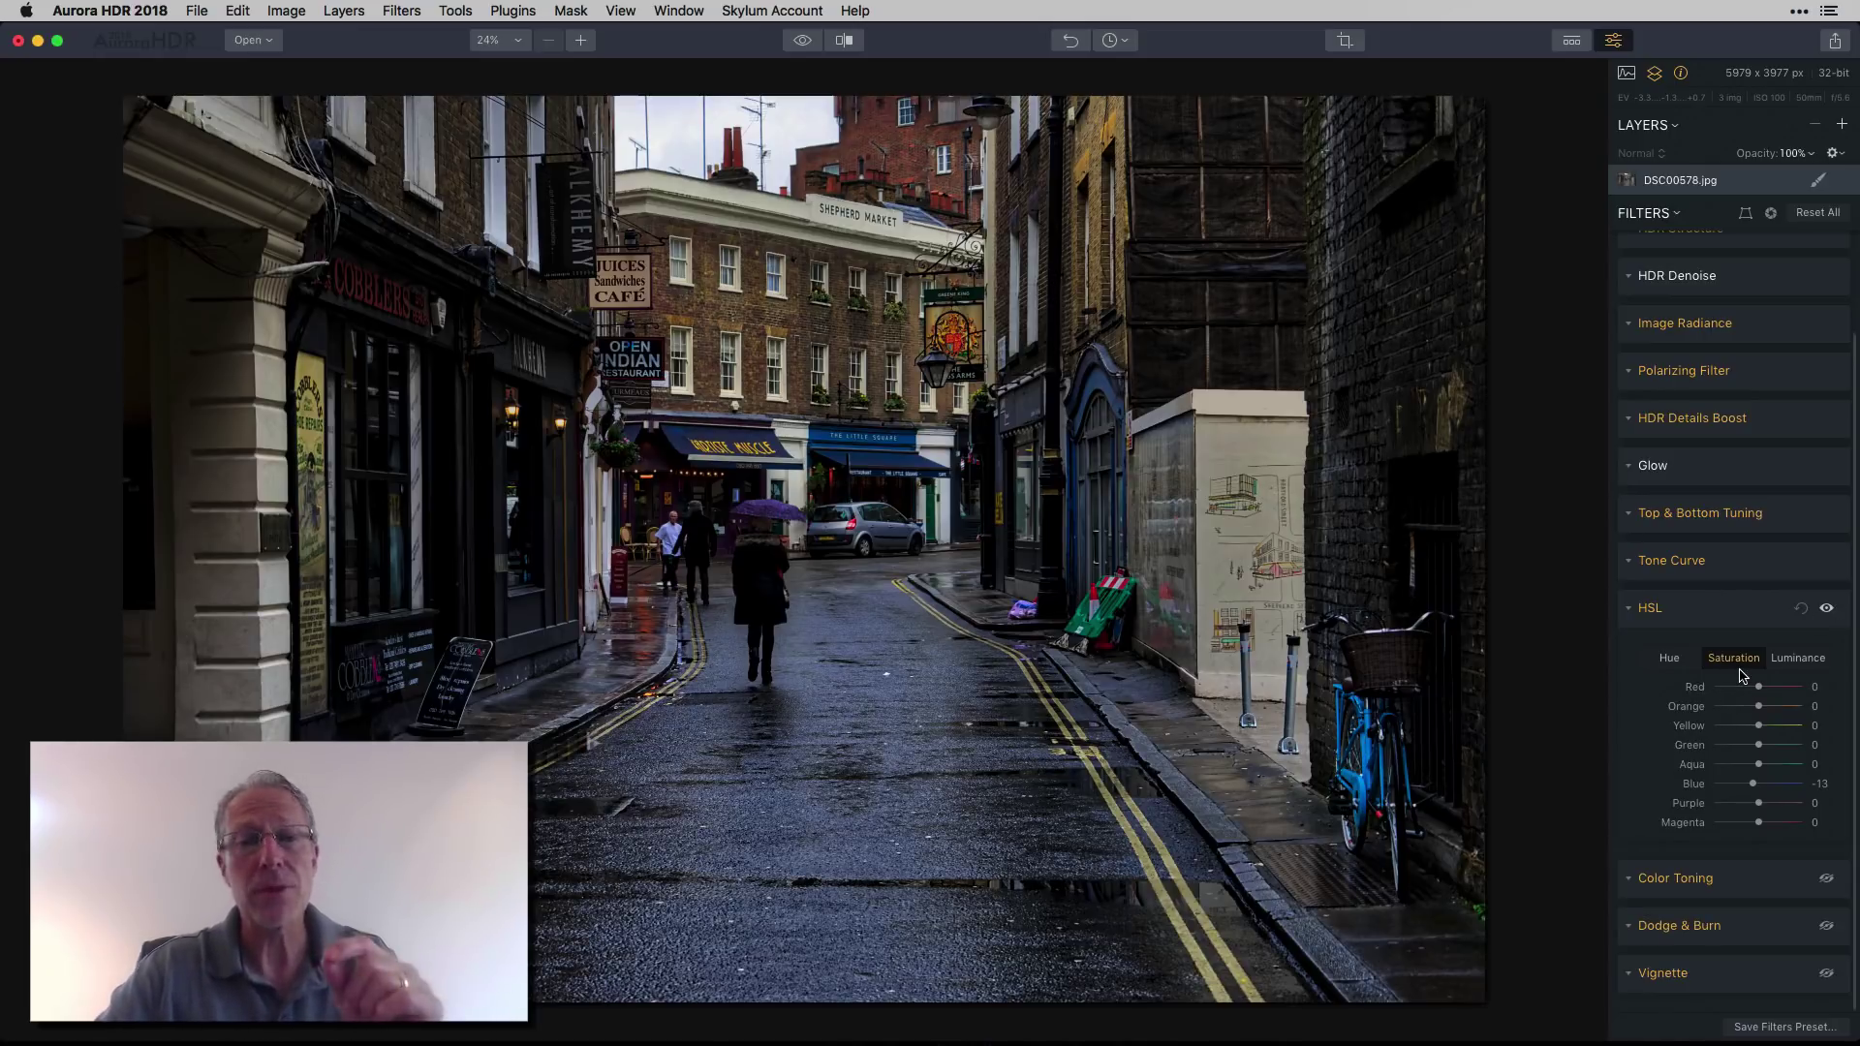
click(1826, 608)
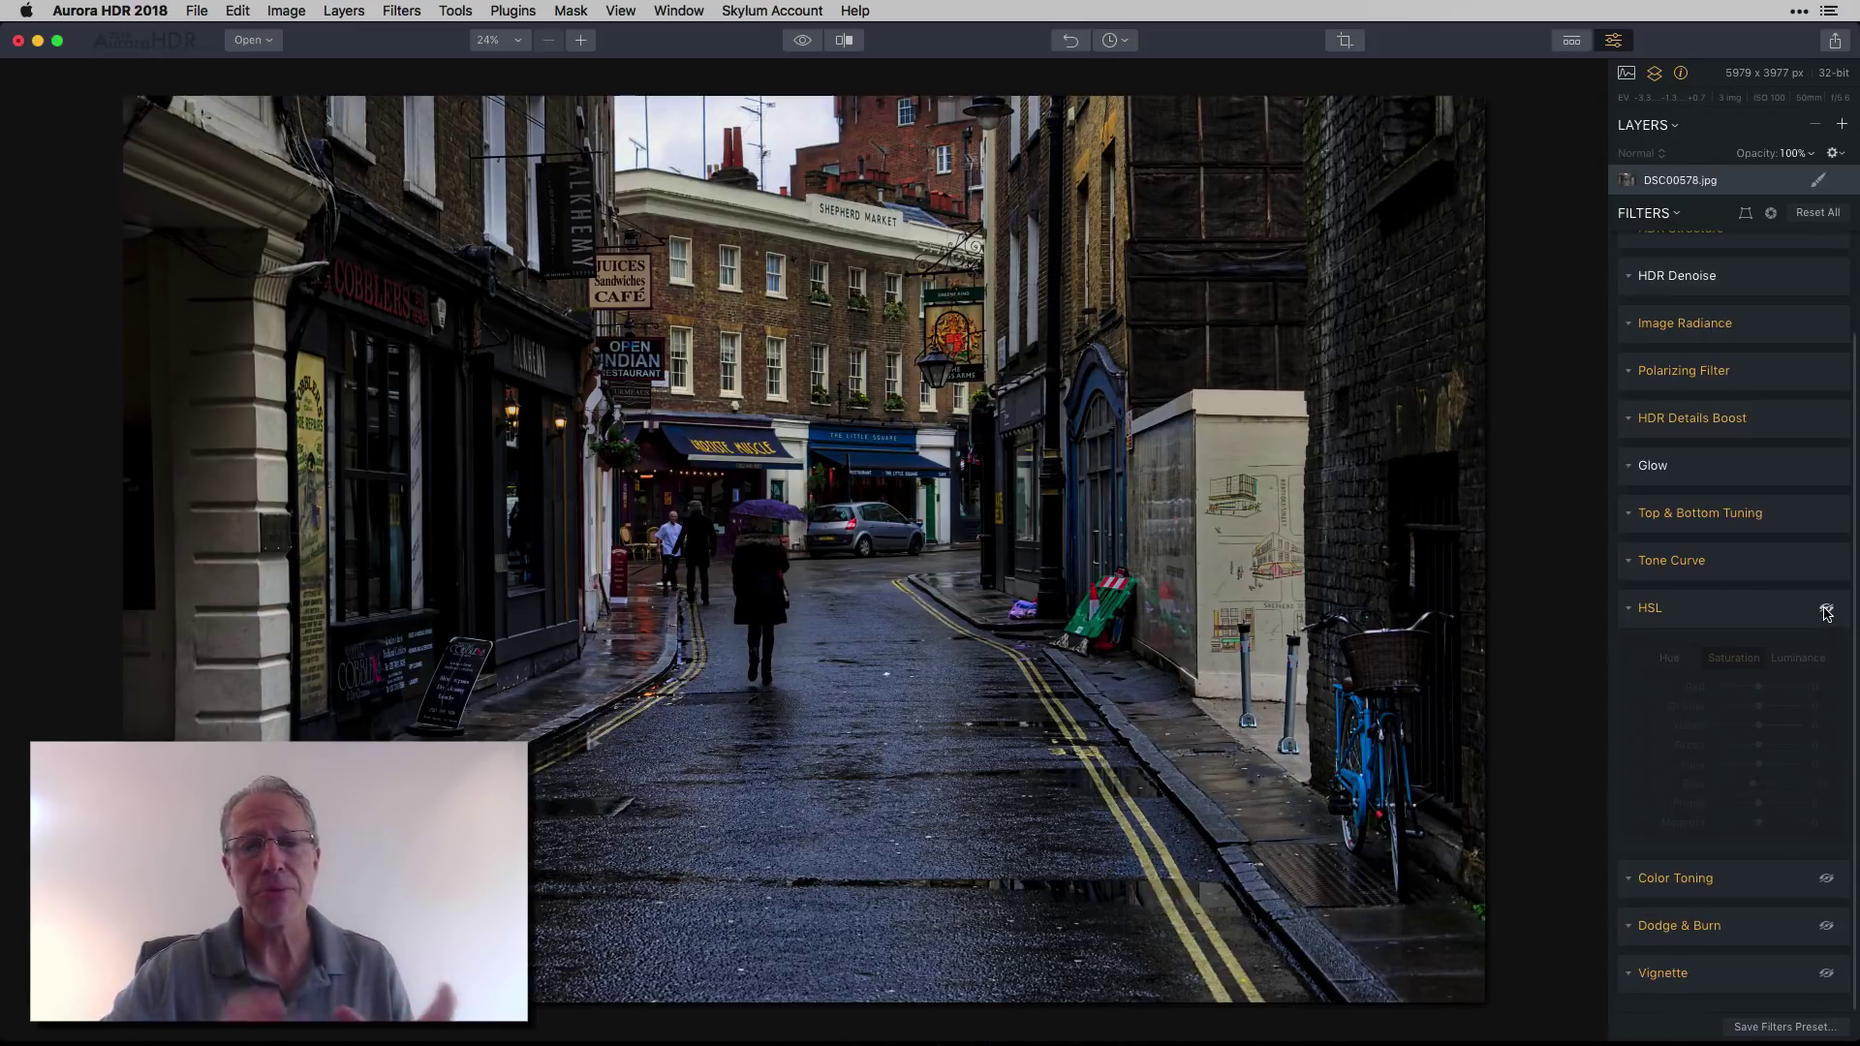
click(1826, 610)
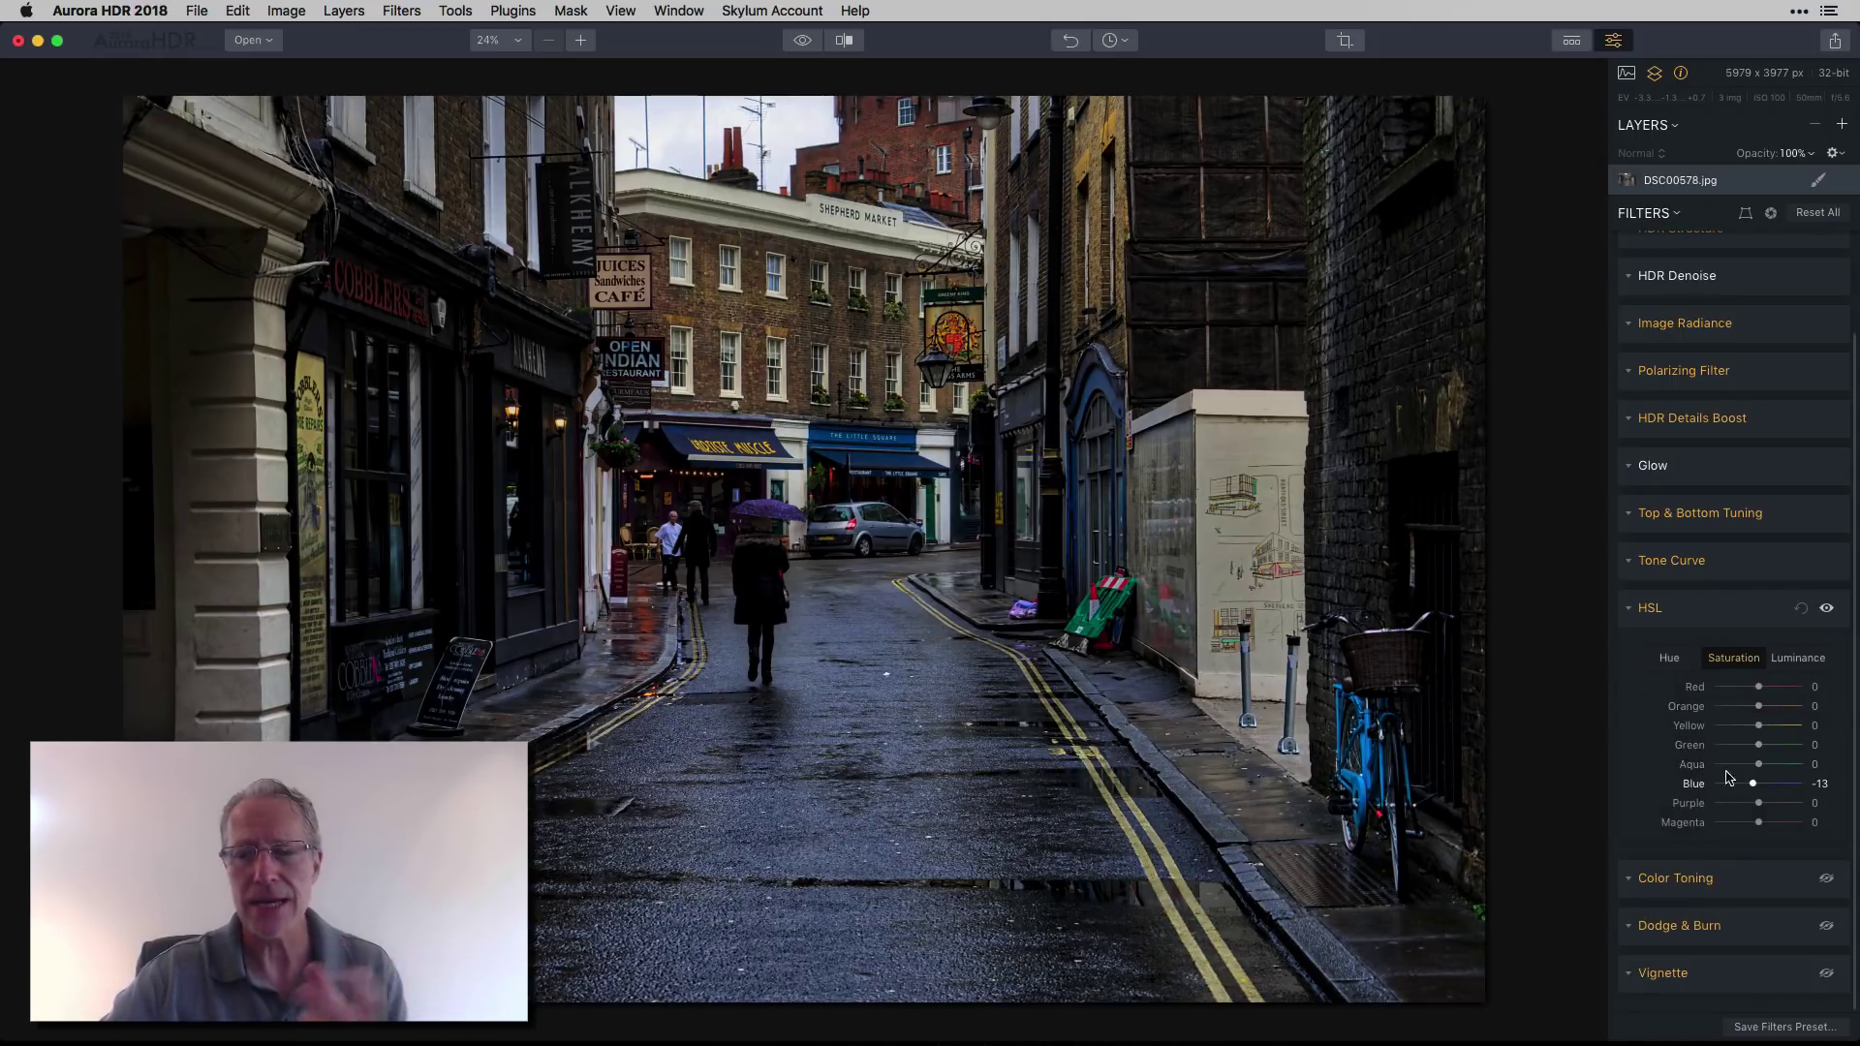
click(1798, 659)
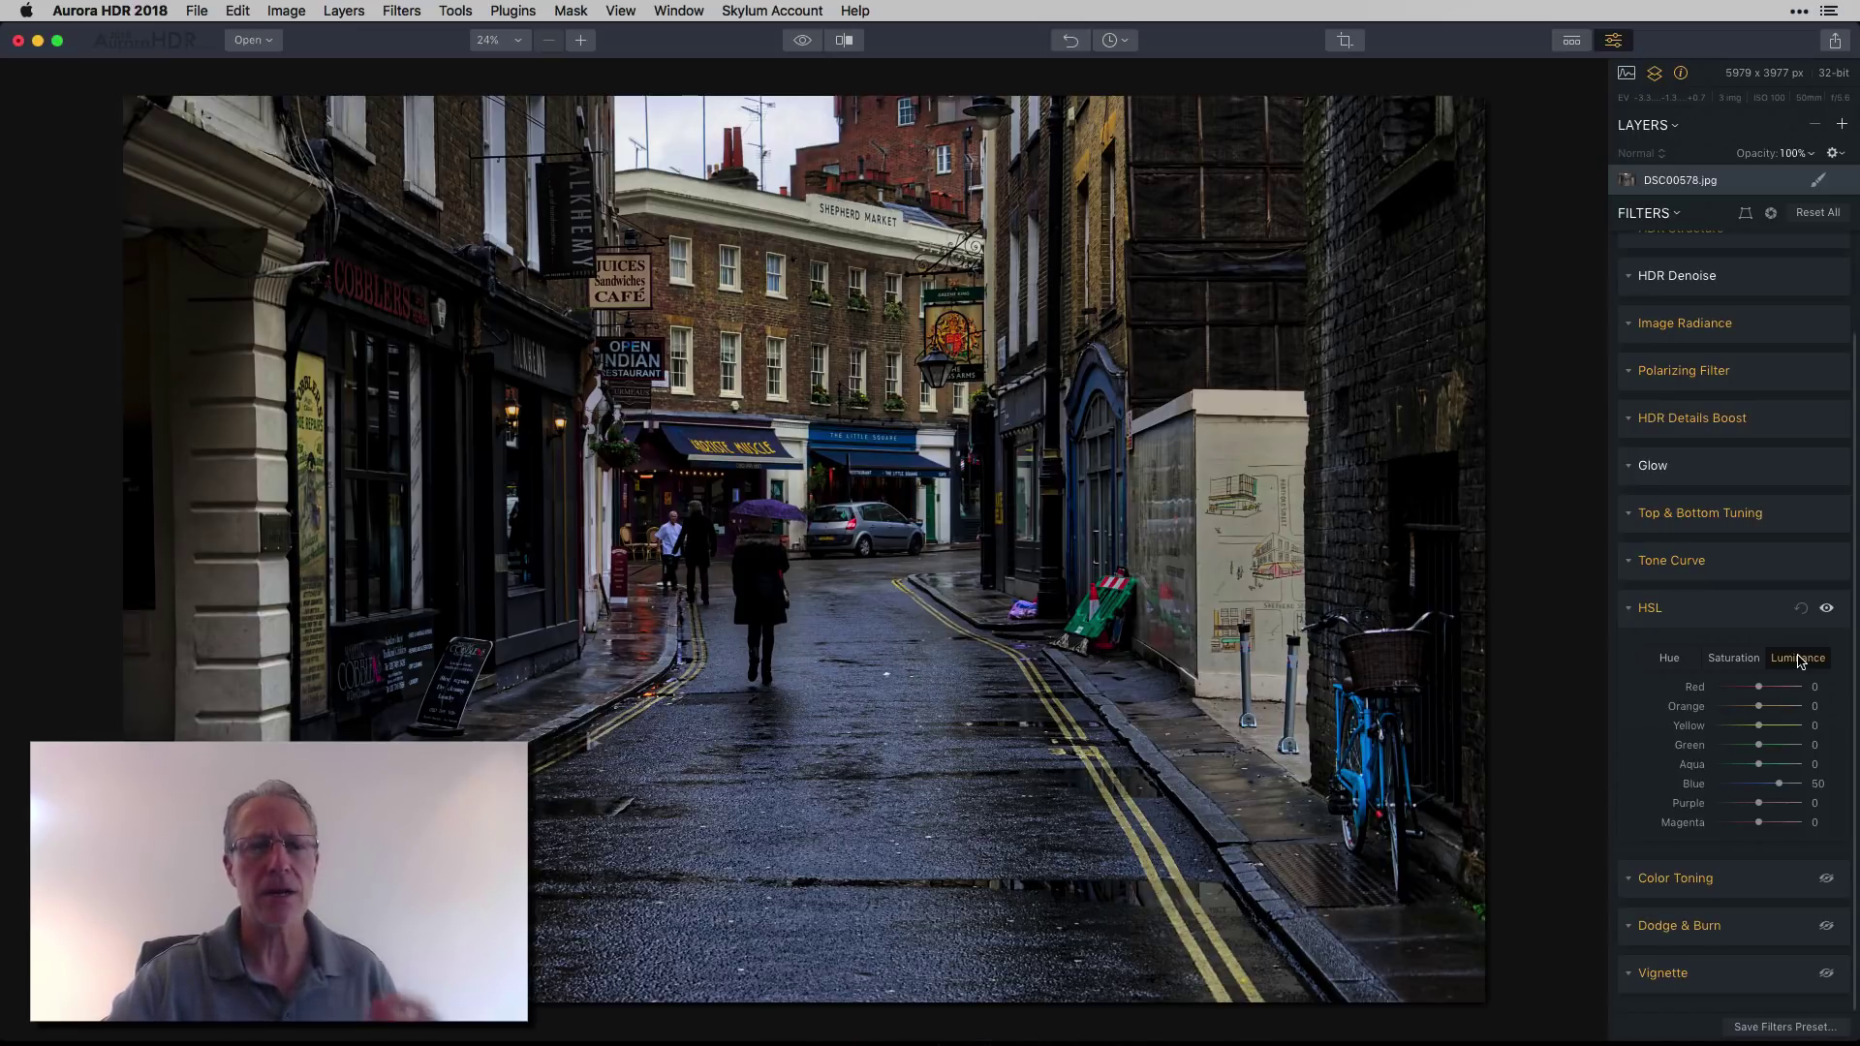
click(1826, 609)
click(1826, 609)
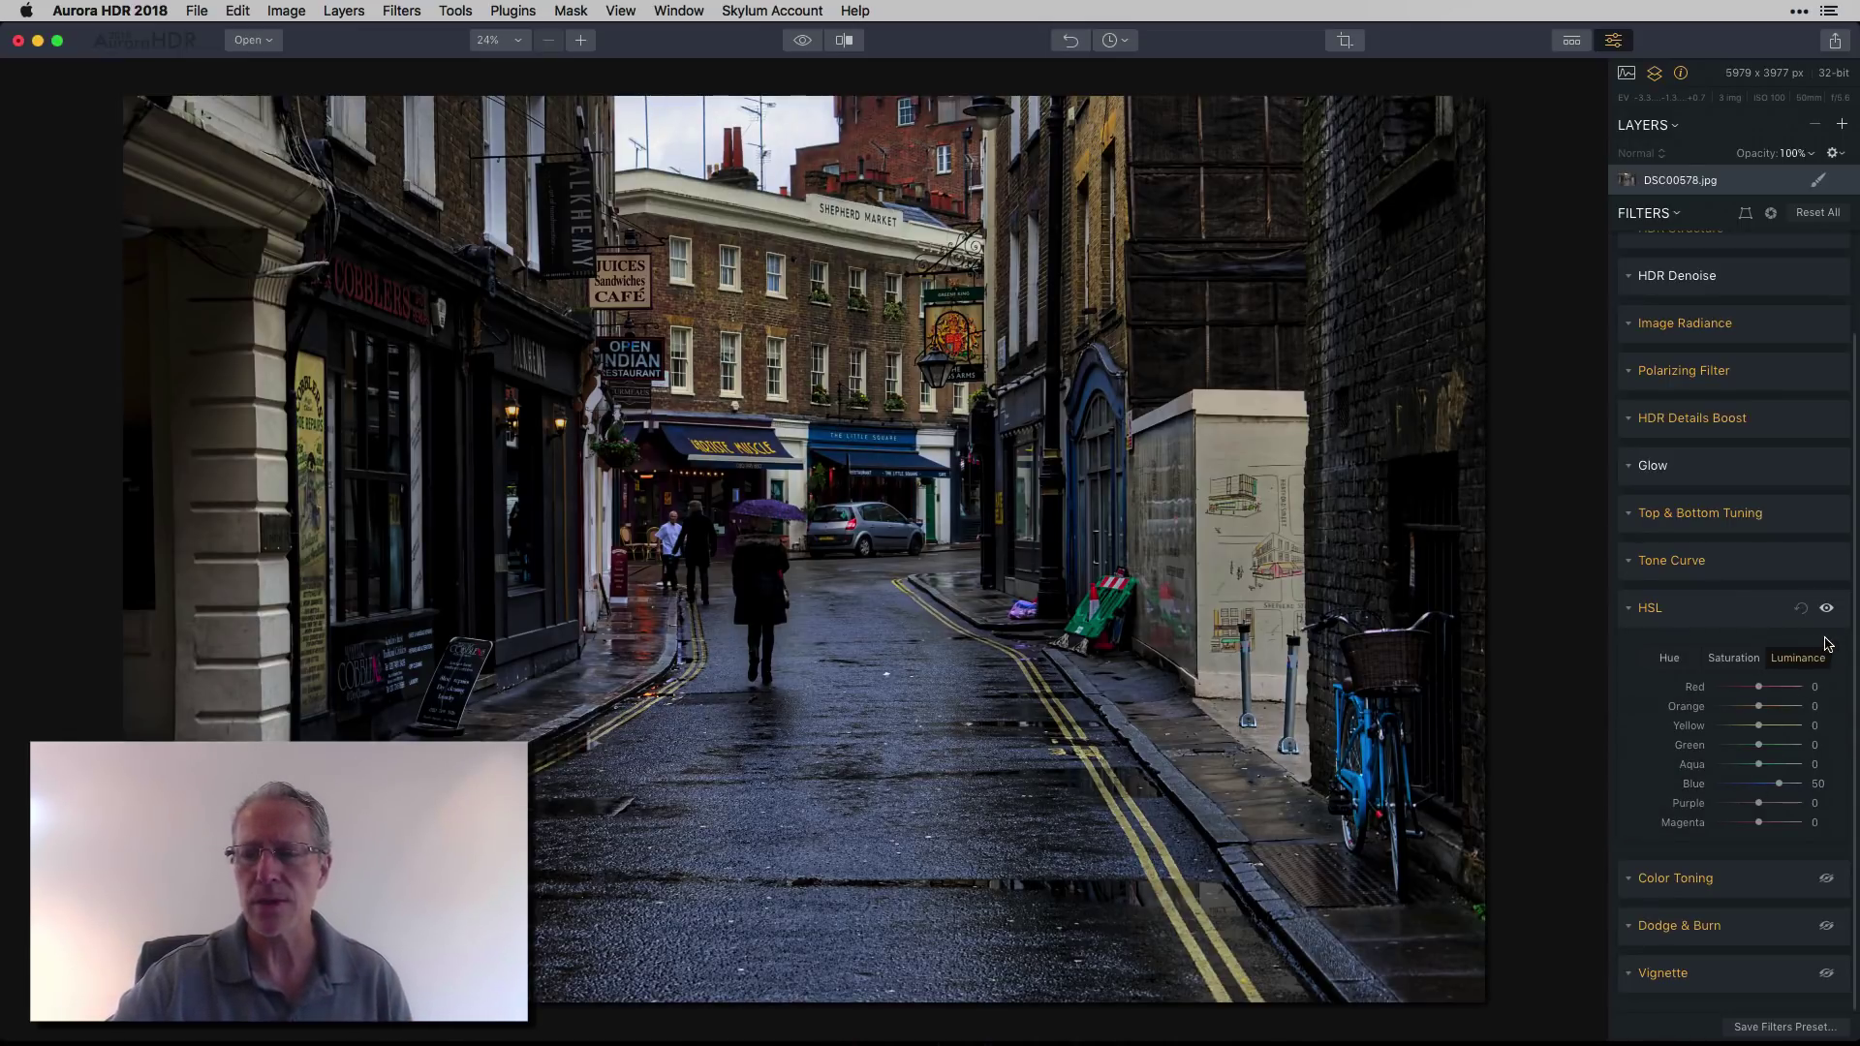
Step: Compare the photo with the HSL filter switched off and back on
click(1826, 609)
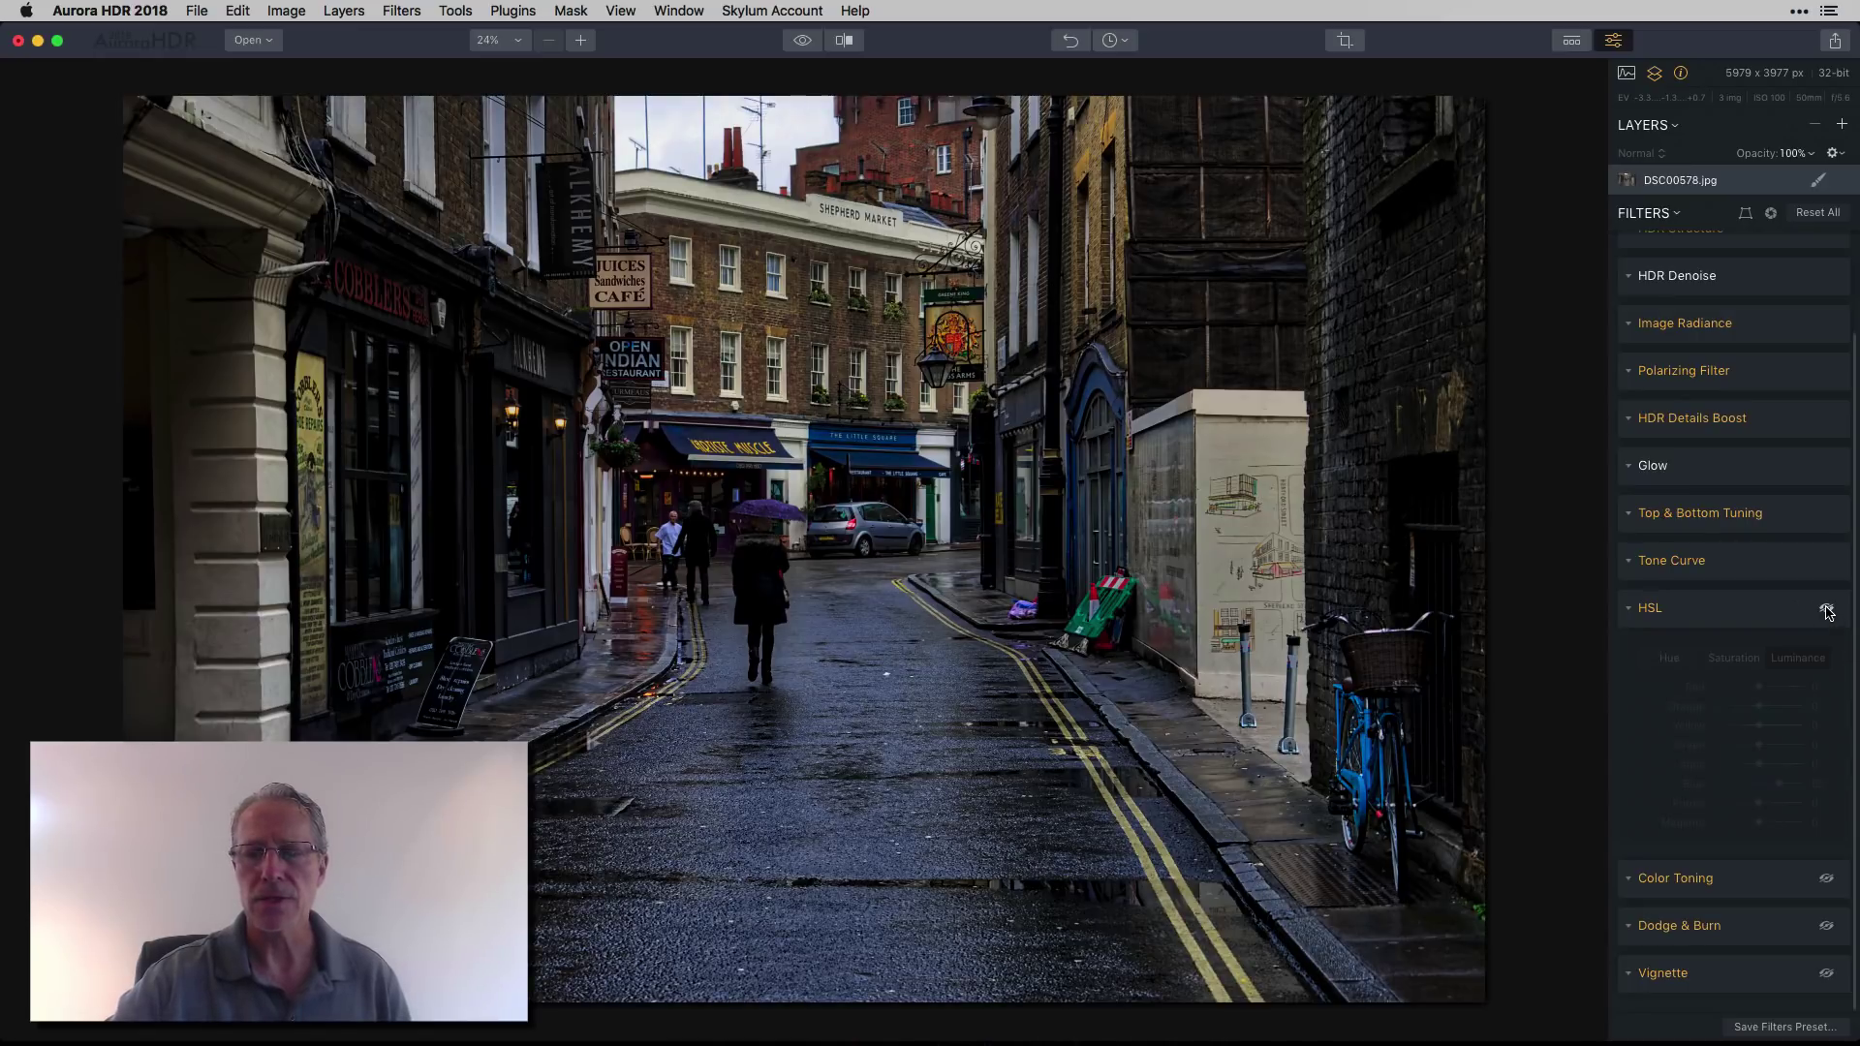
click(1826, 609)
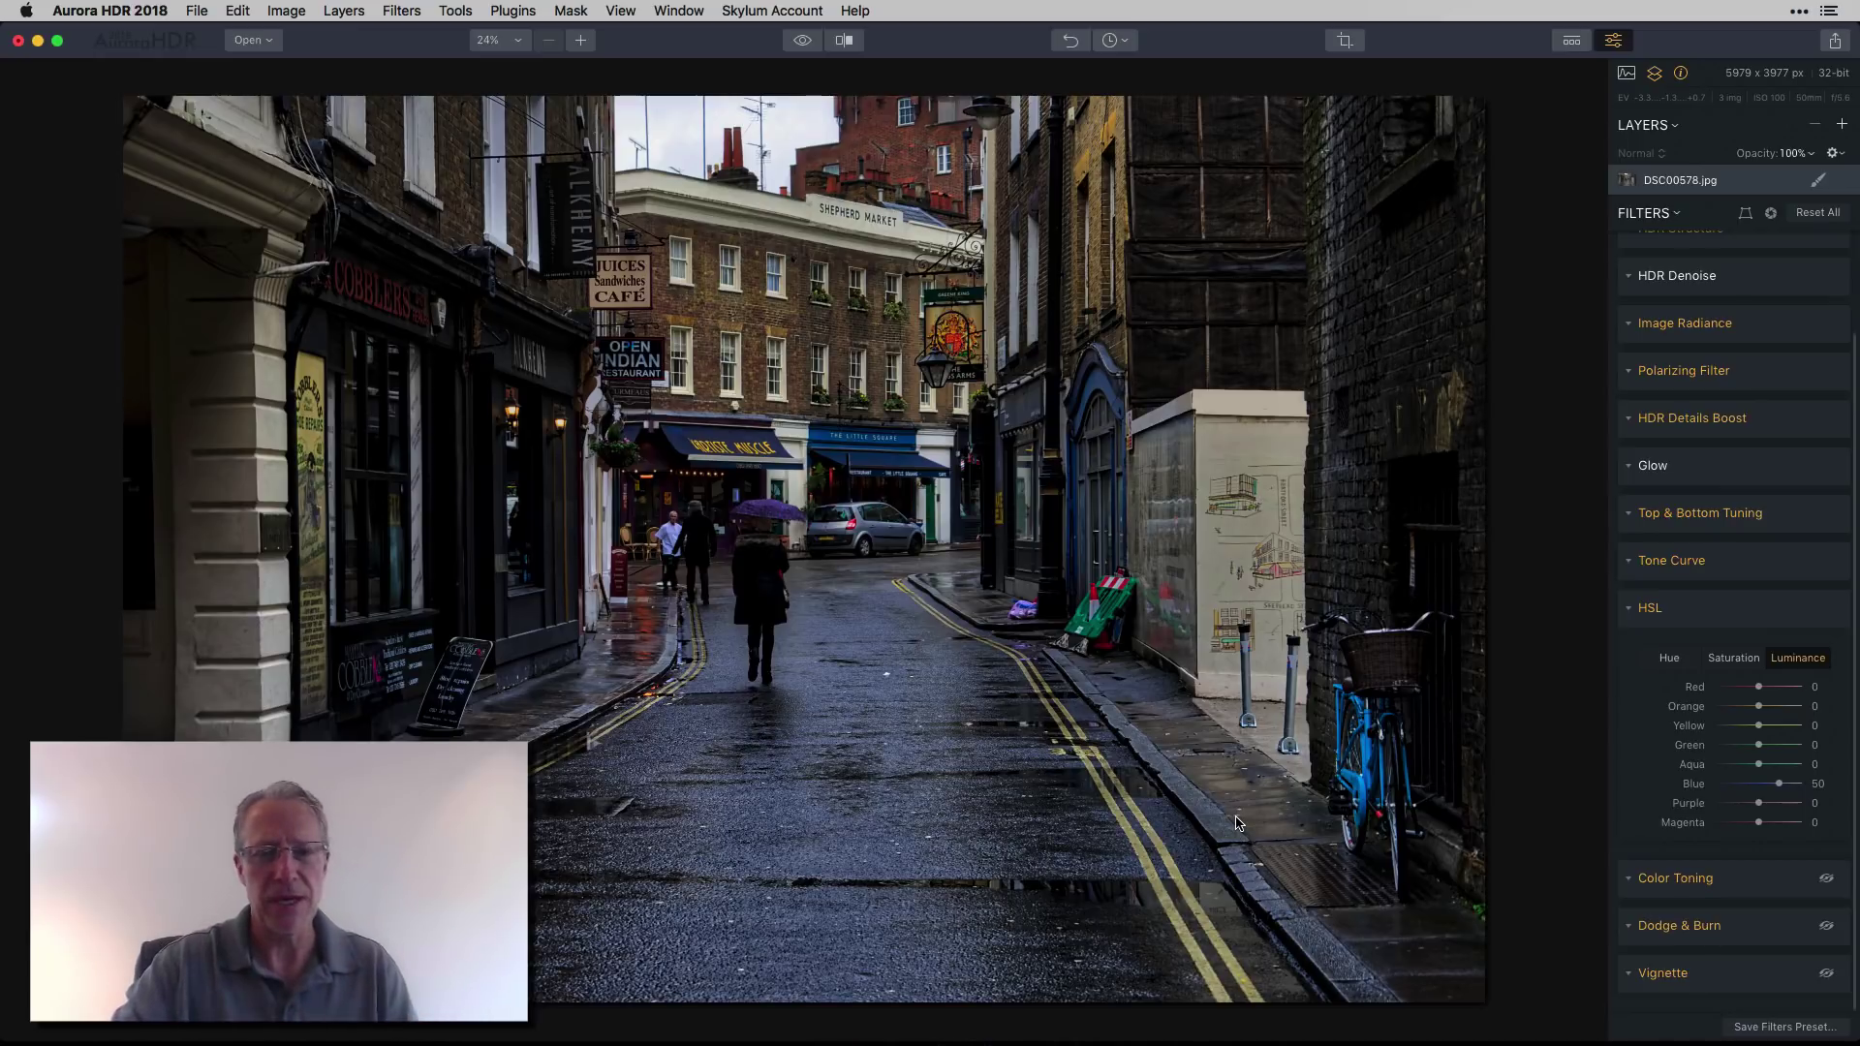
Step: Enable the Color Toning filter with its settings expanded and compare the photo with and without the toning
scroll(1611, 678, down, 2)
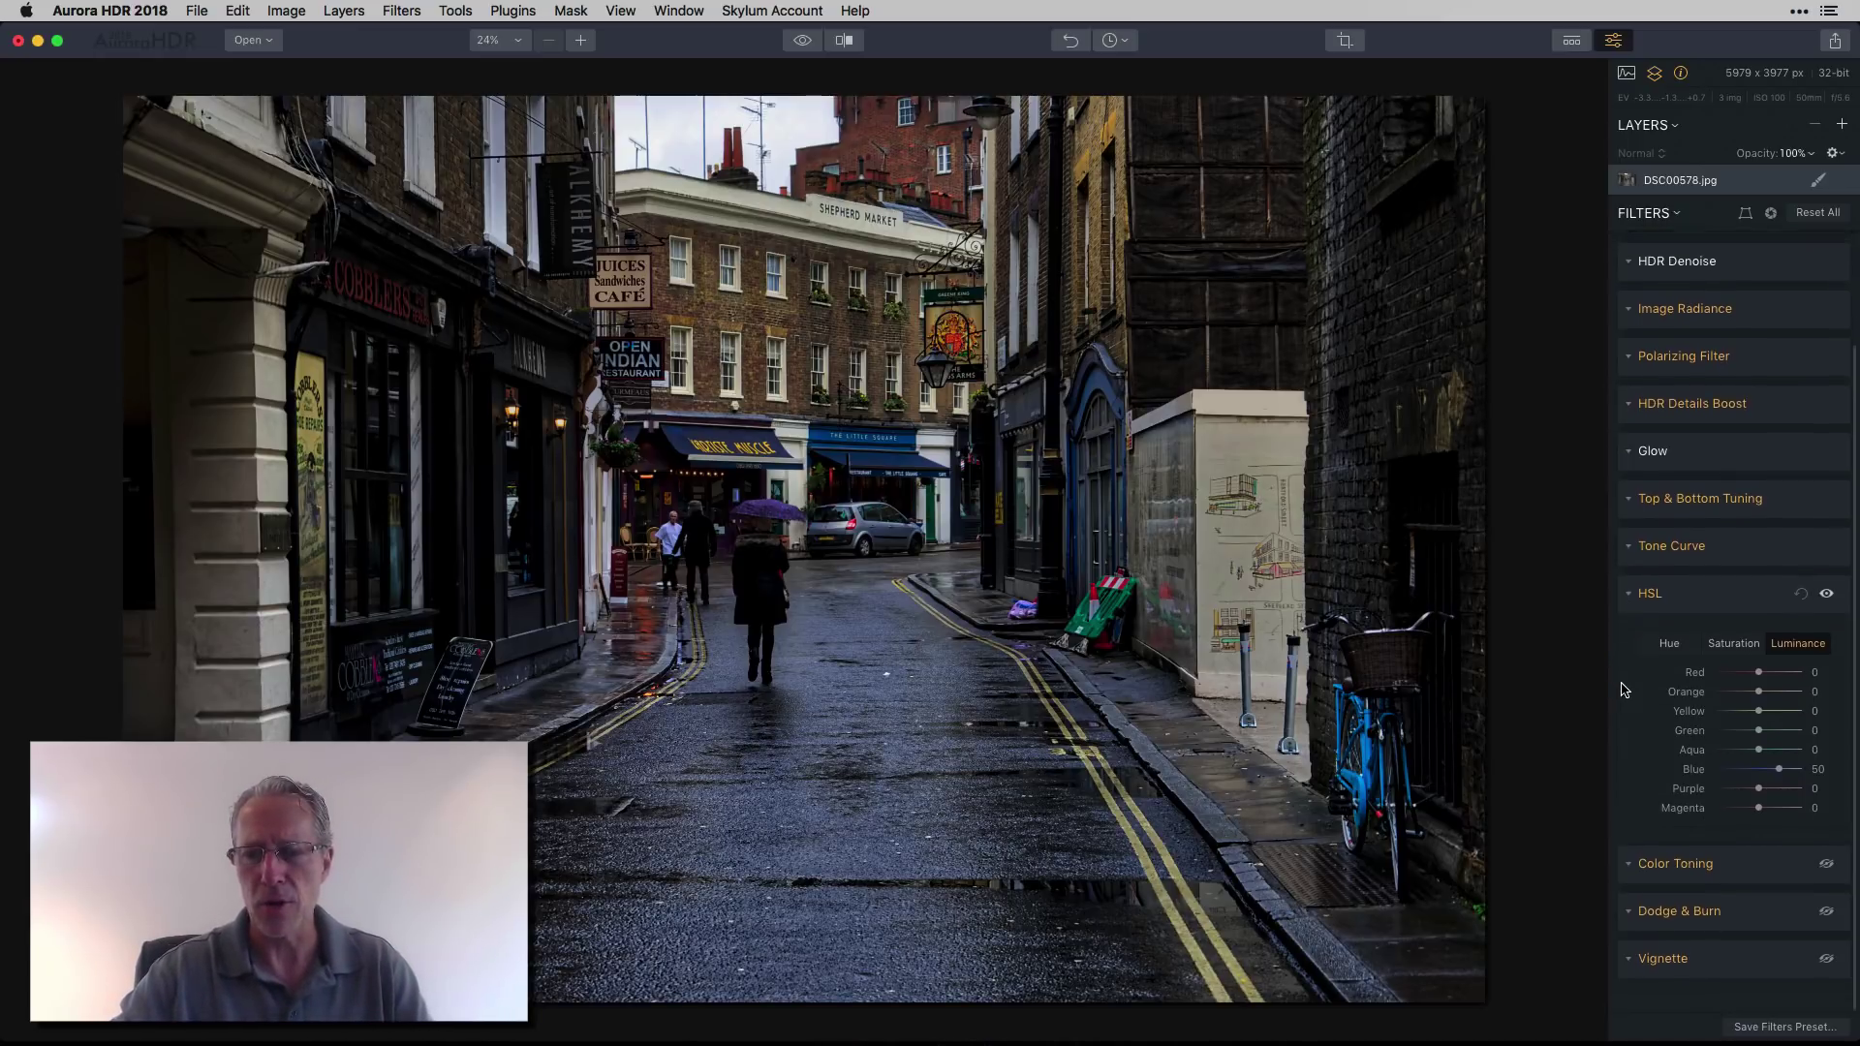
click(1636, 878)
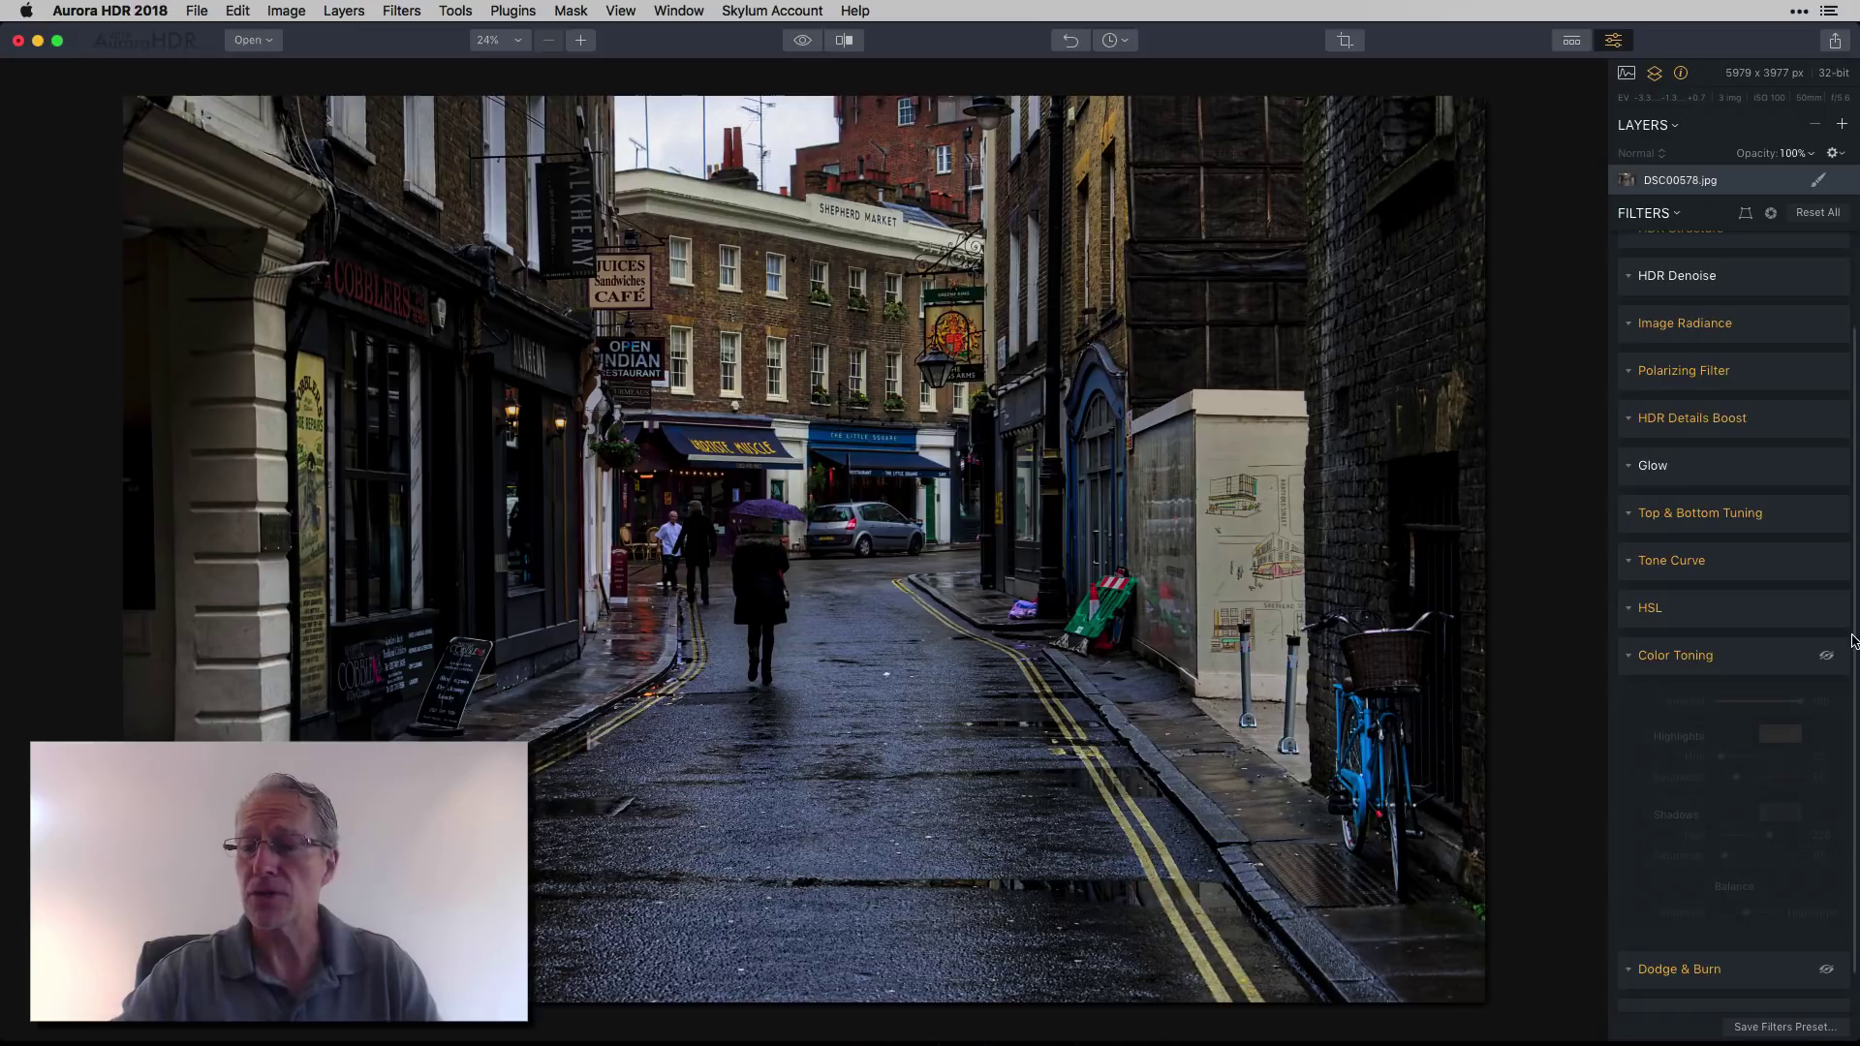
click(1827, 655)
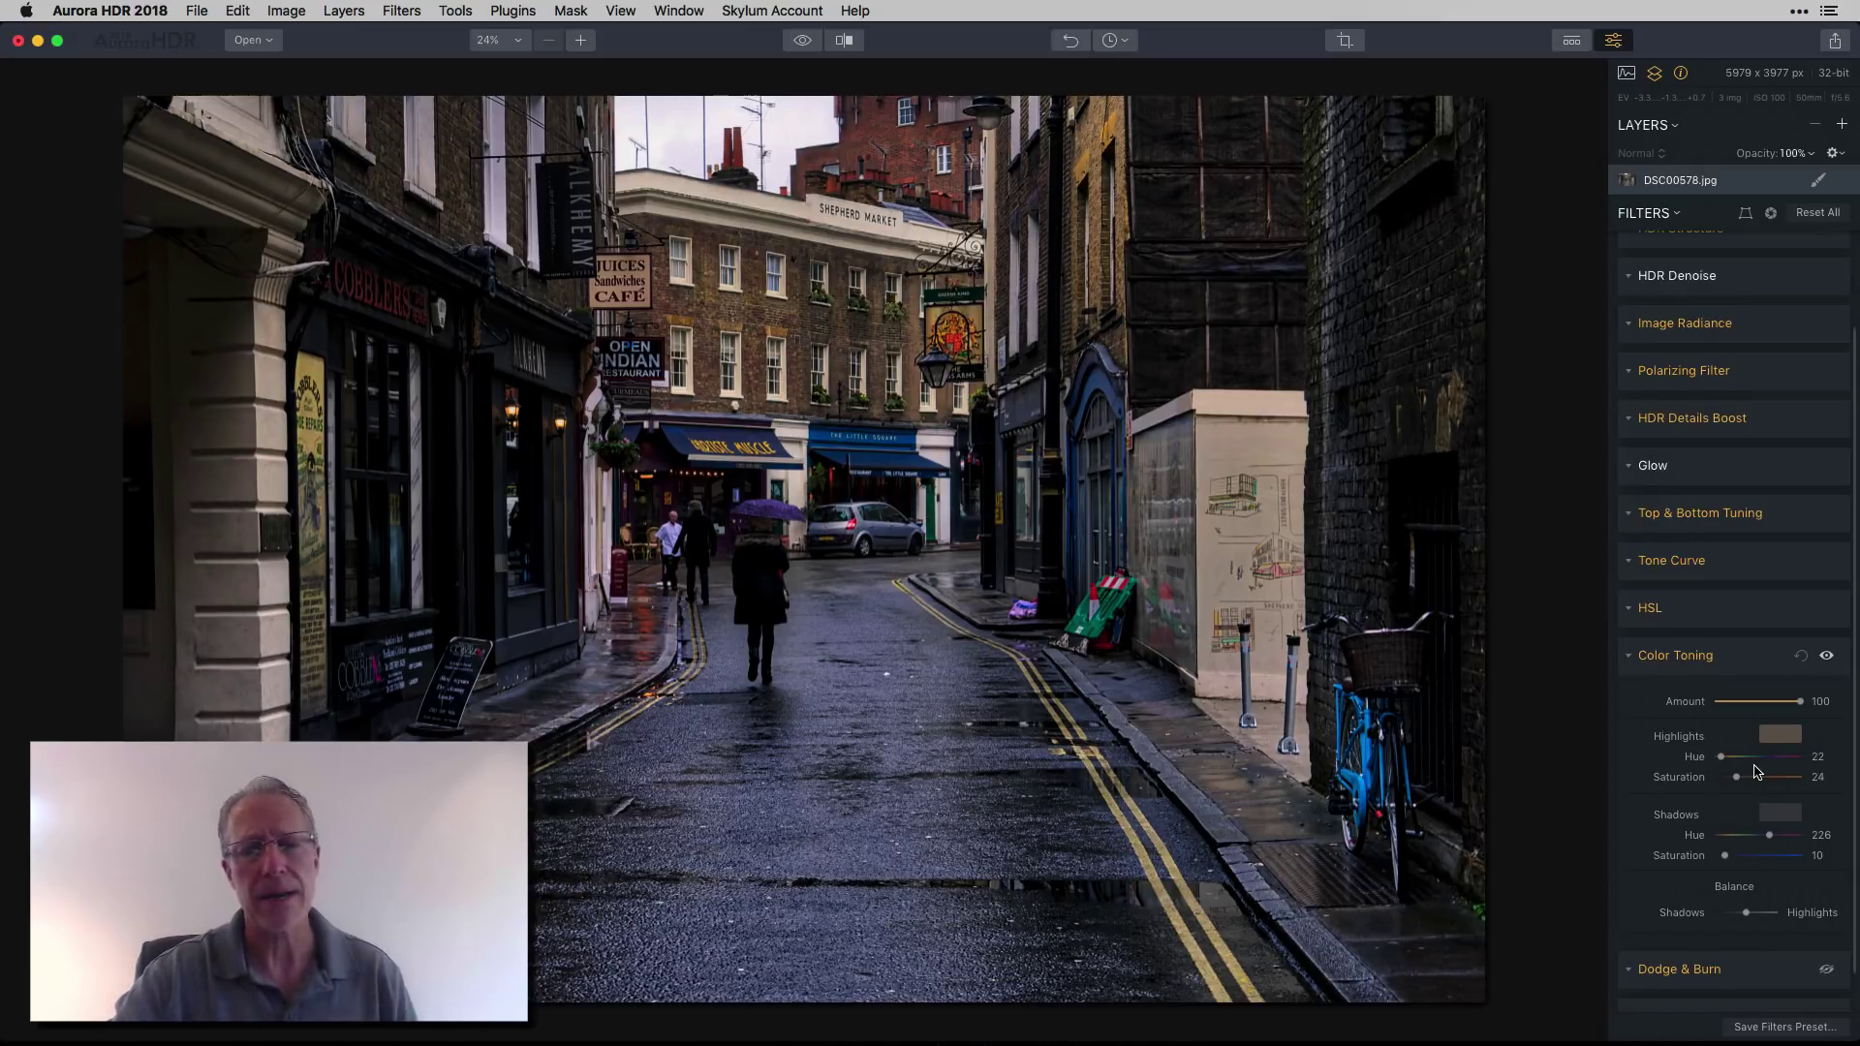
click(1827, 657)
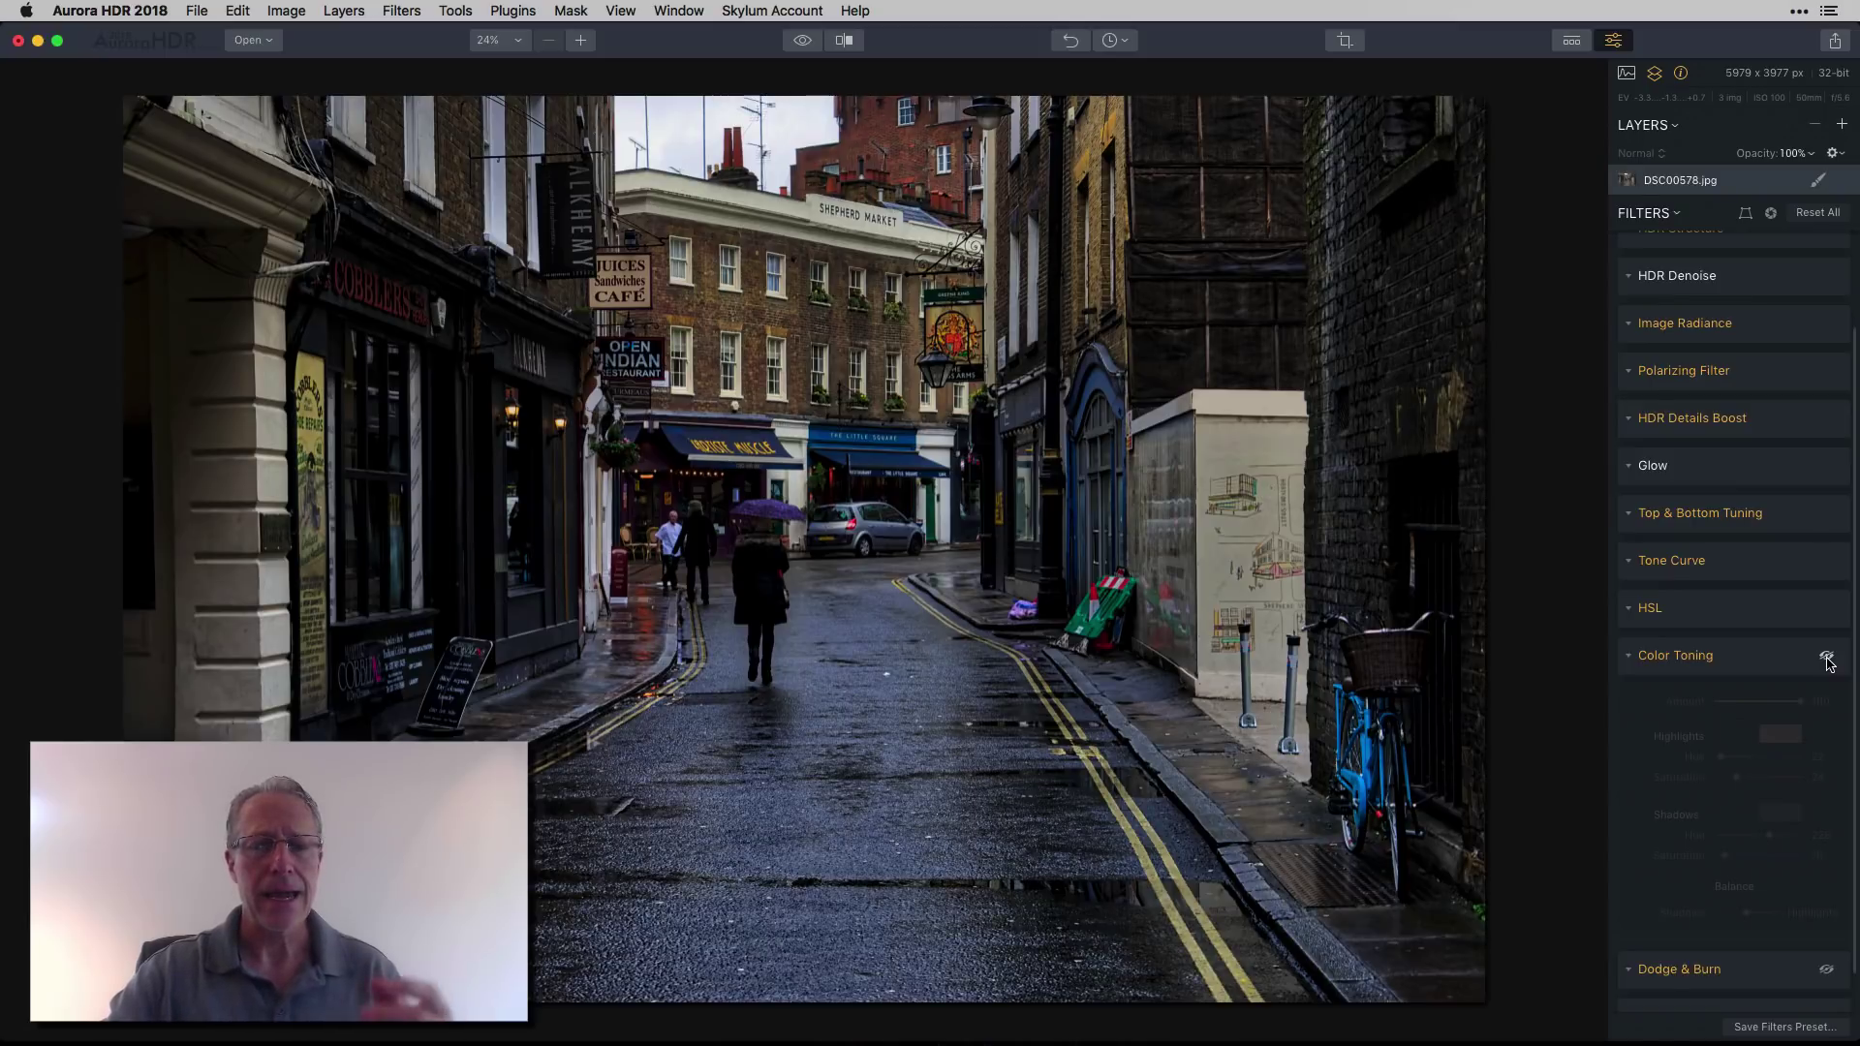
click(1827, 657)
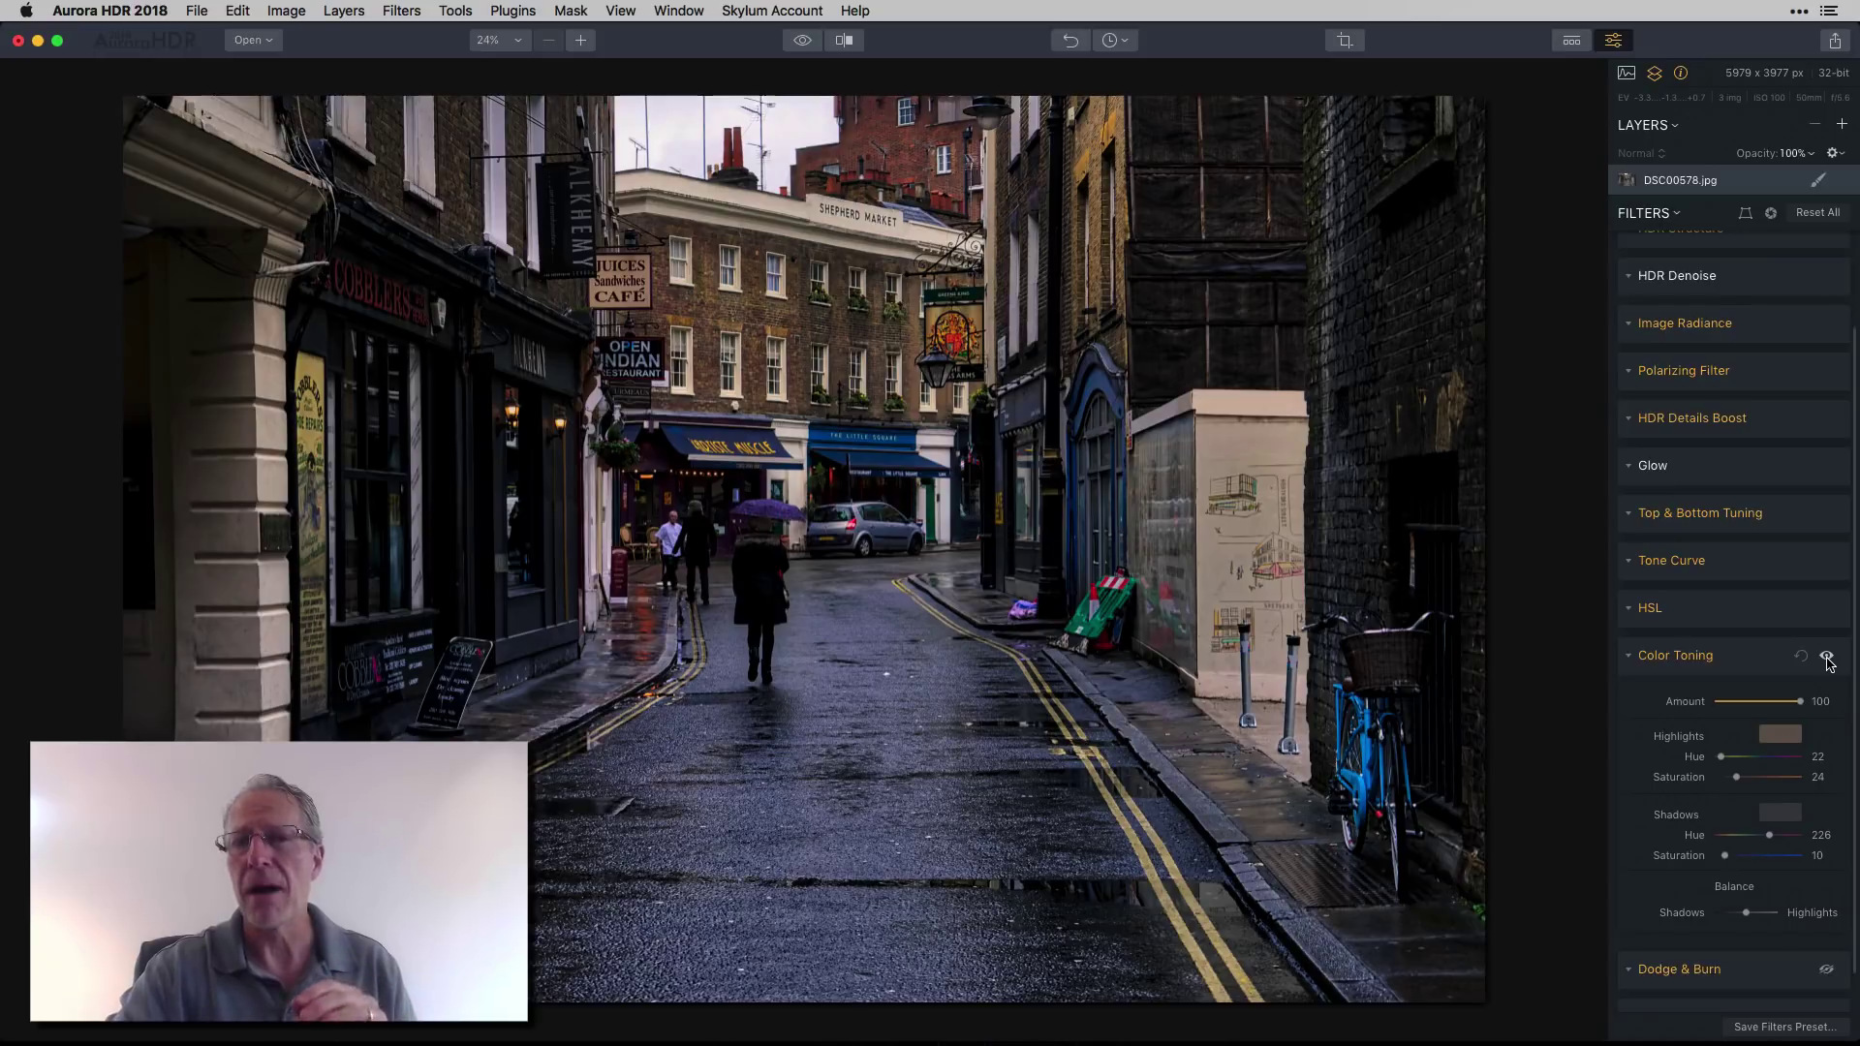
scroll(1629, 945, down, 2)
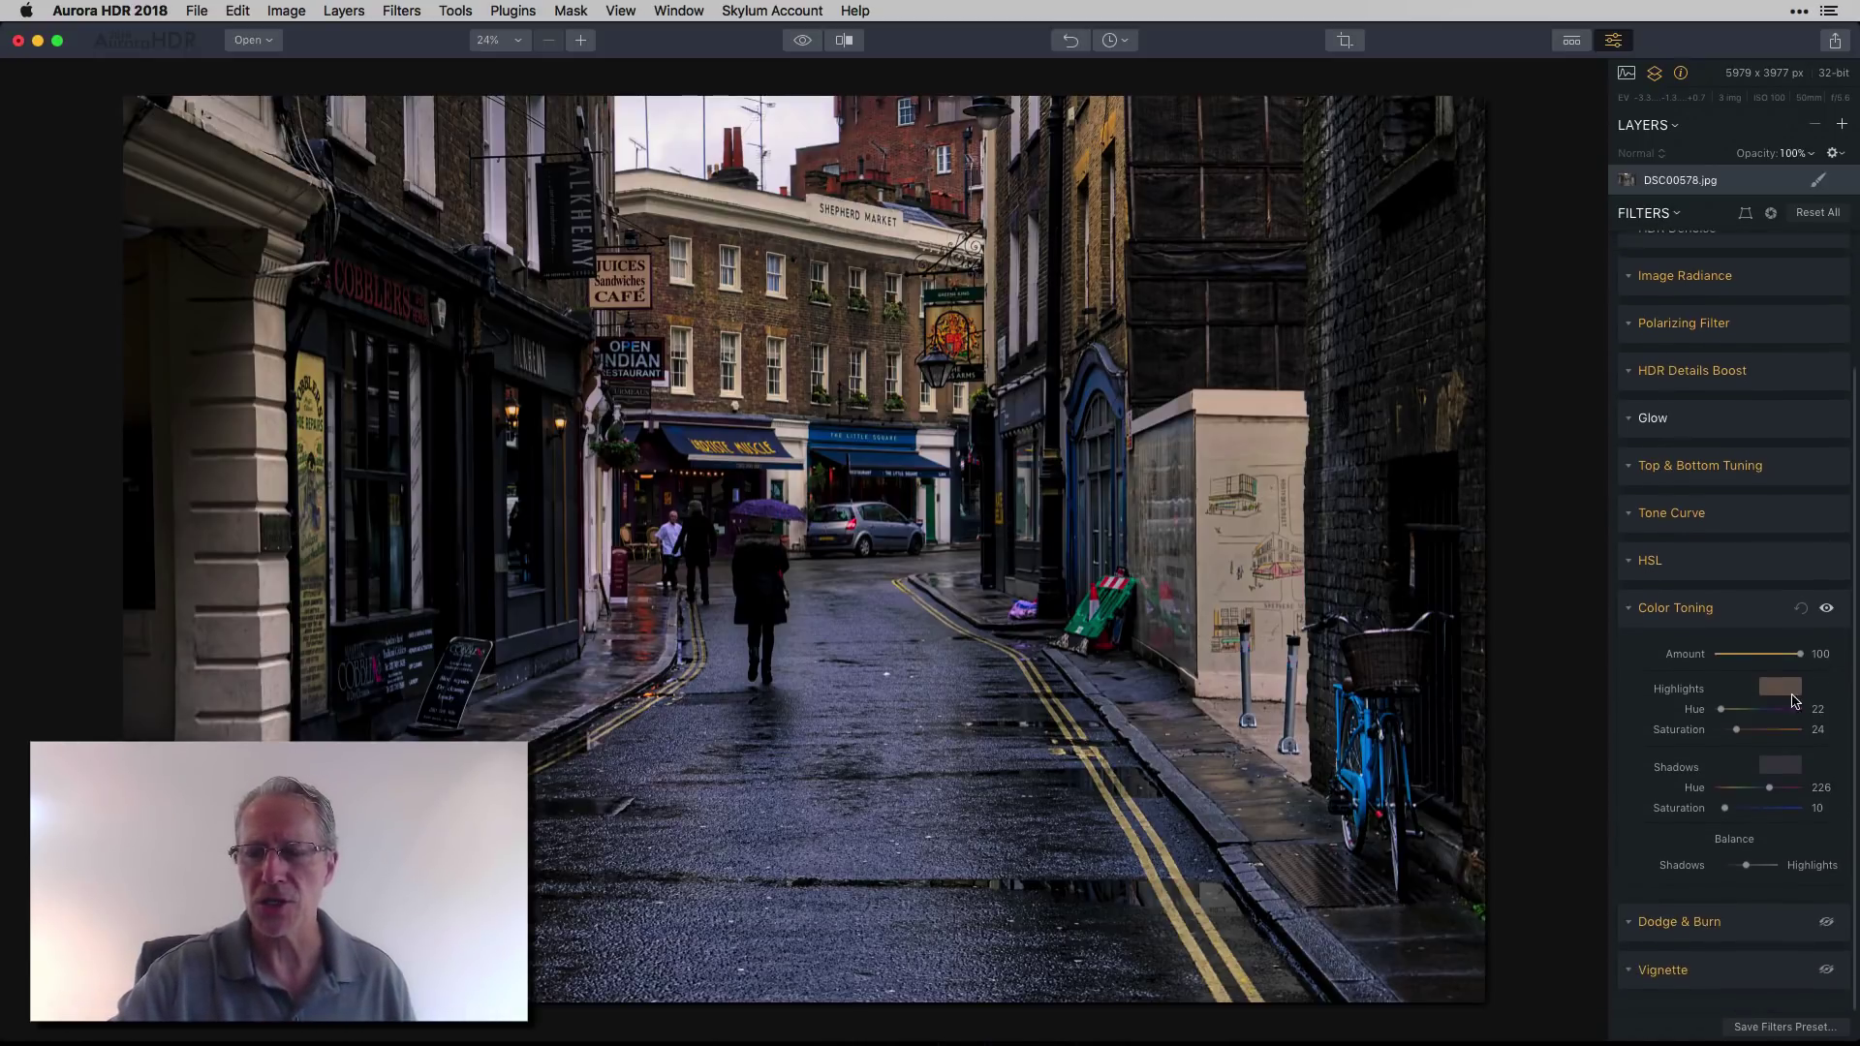
click(1631, 930)
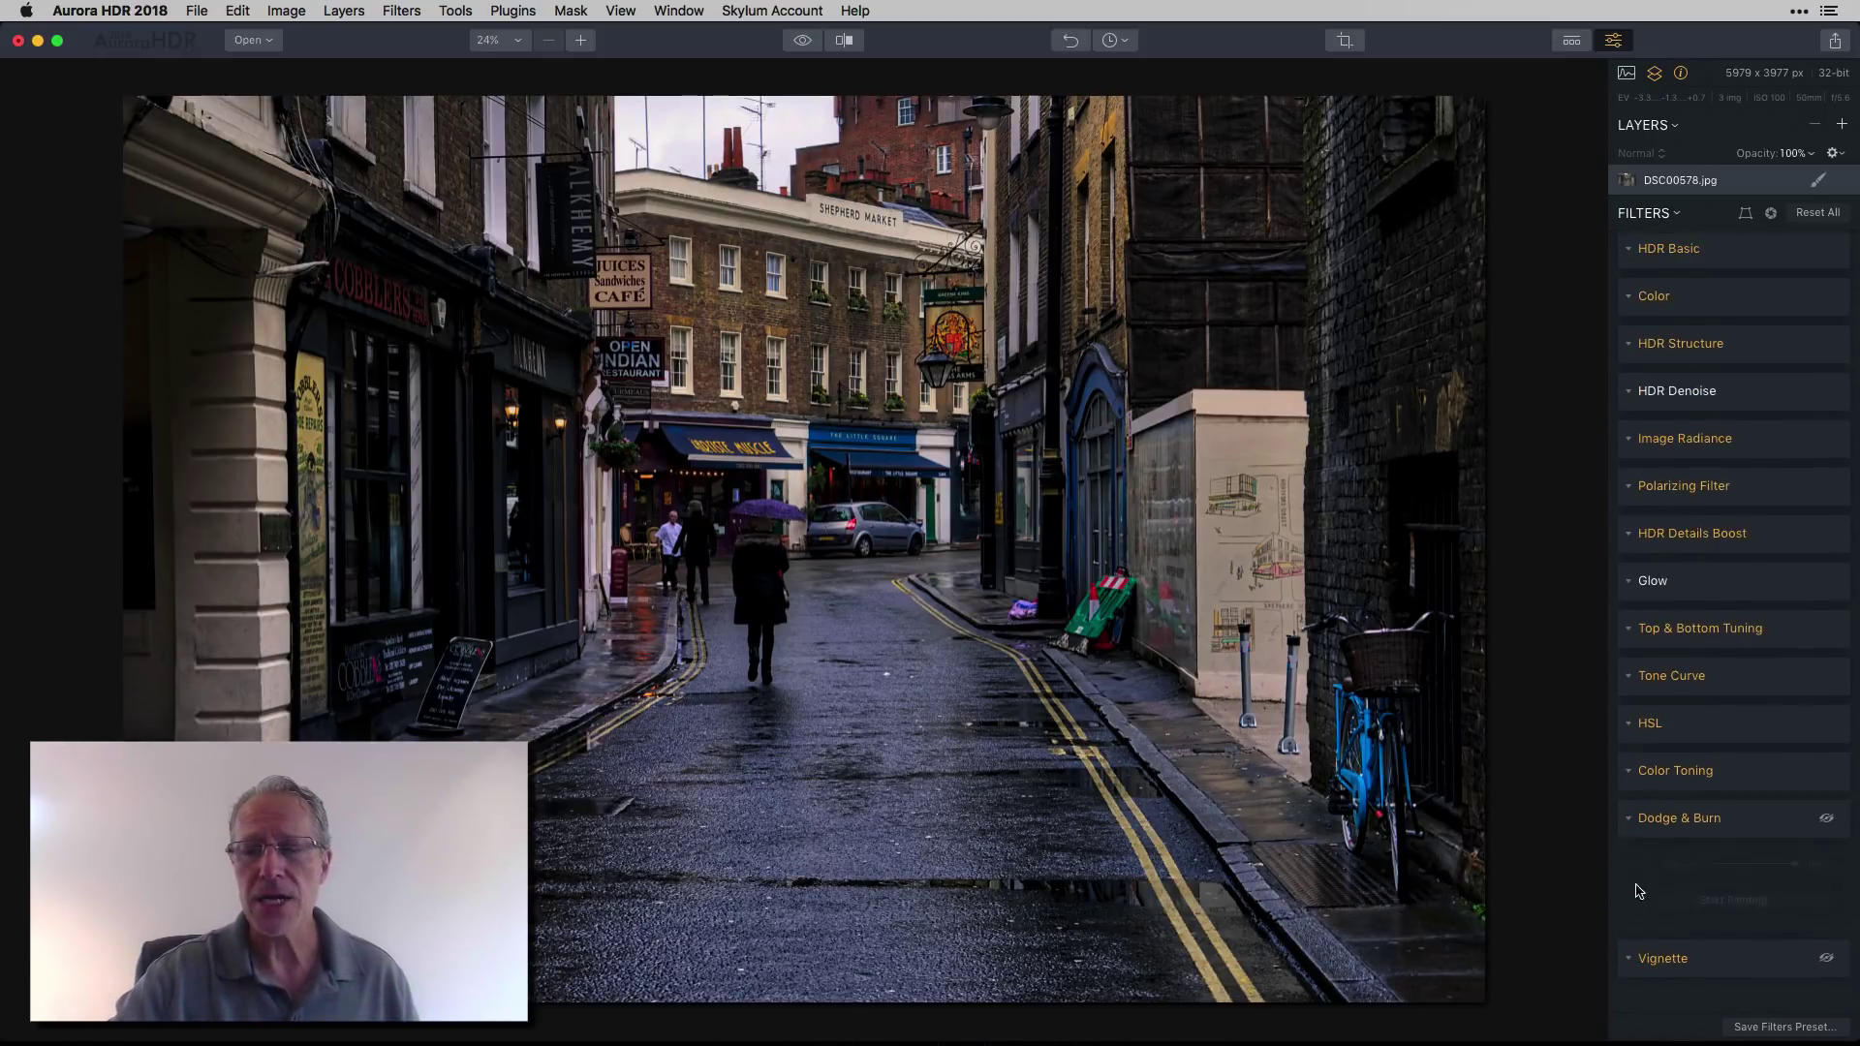
click(1632, 820)
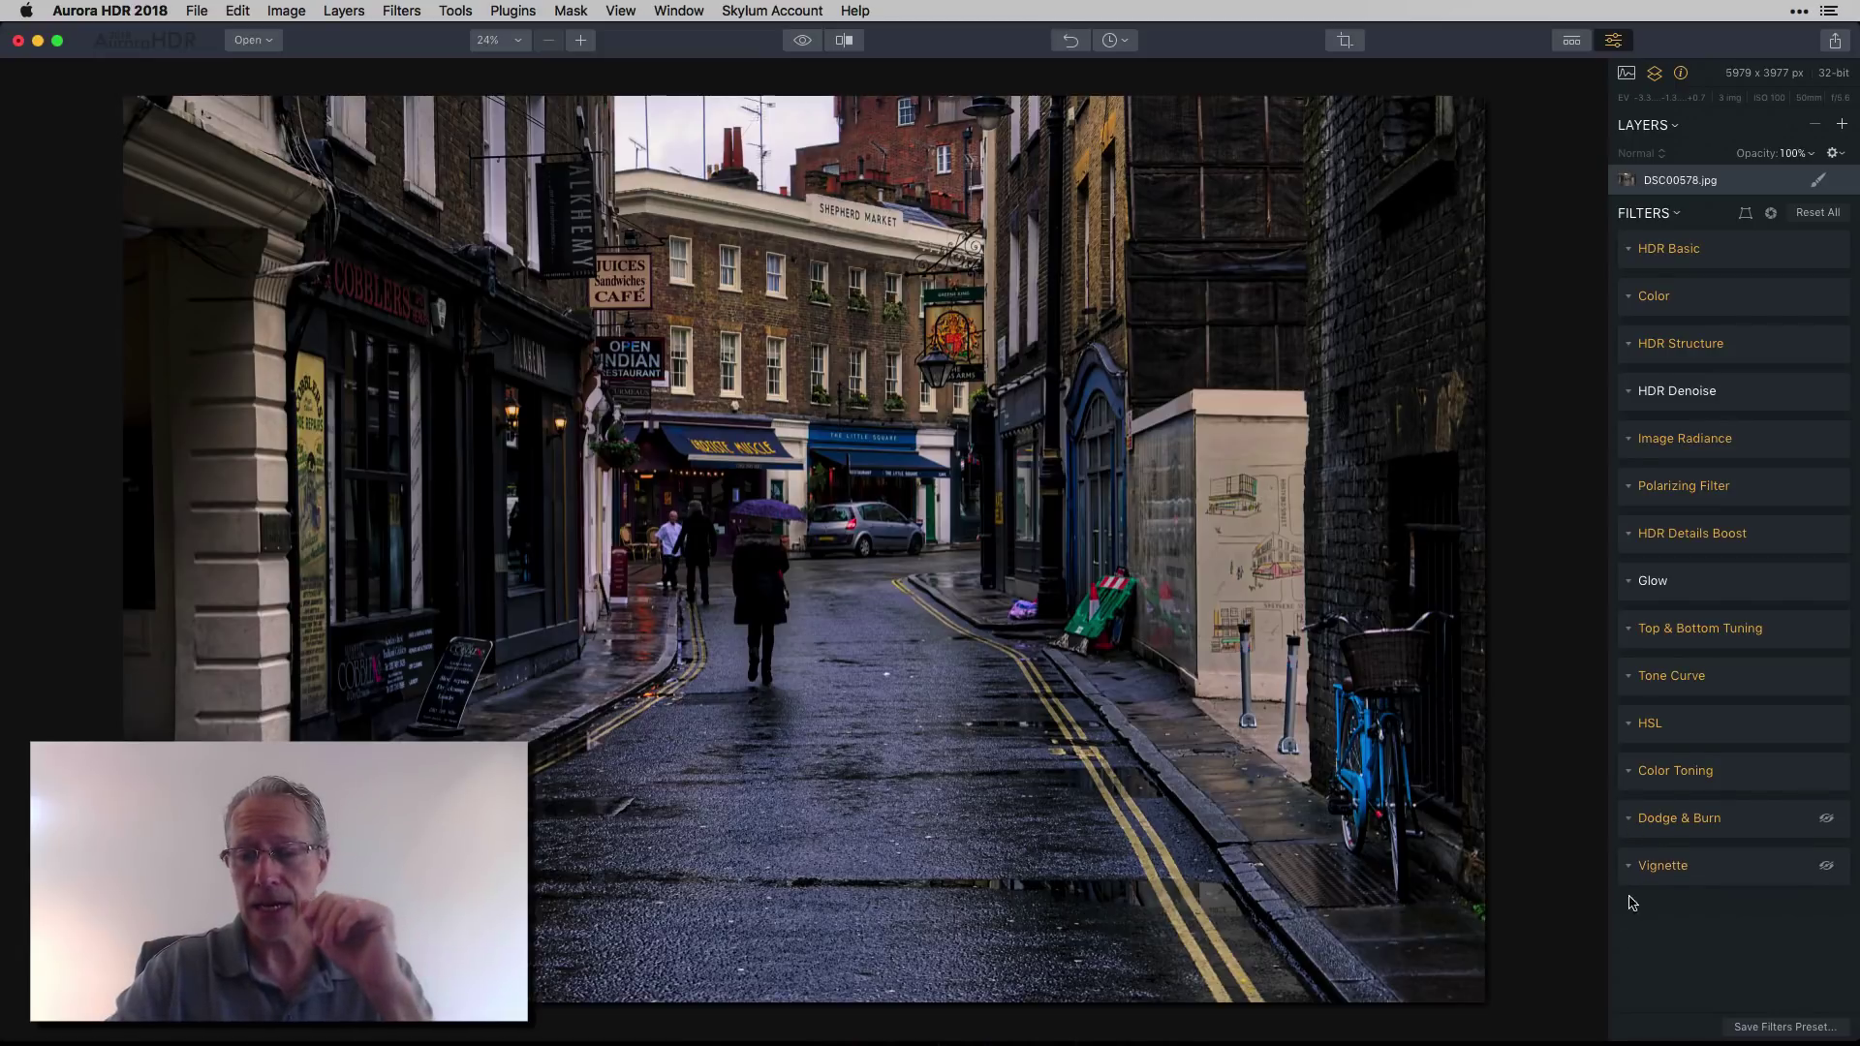
Step: Expand and enable the Vignette filter, and compare the photo with and without it
click(1633, 870)
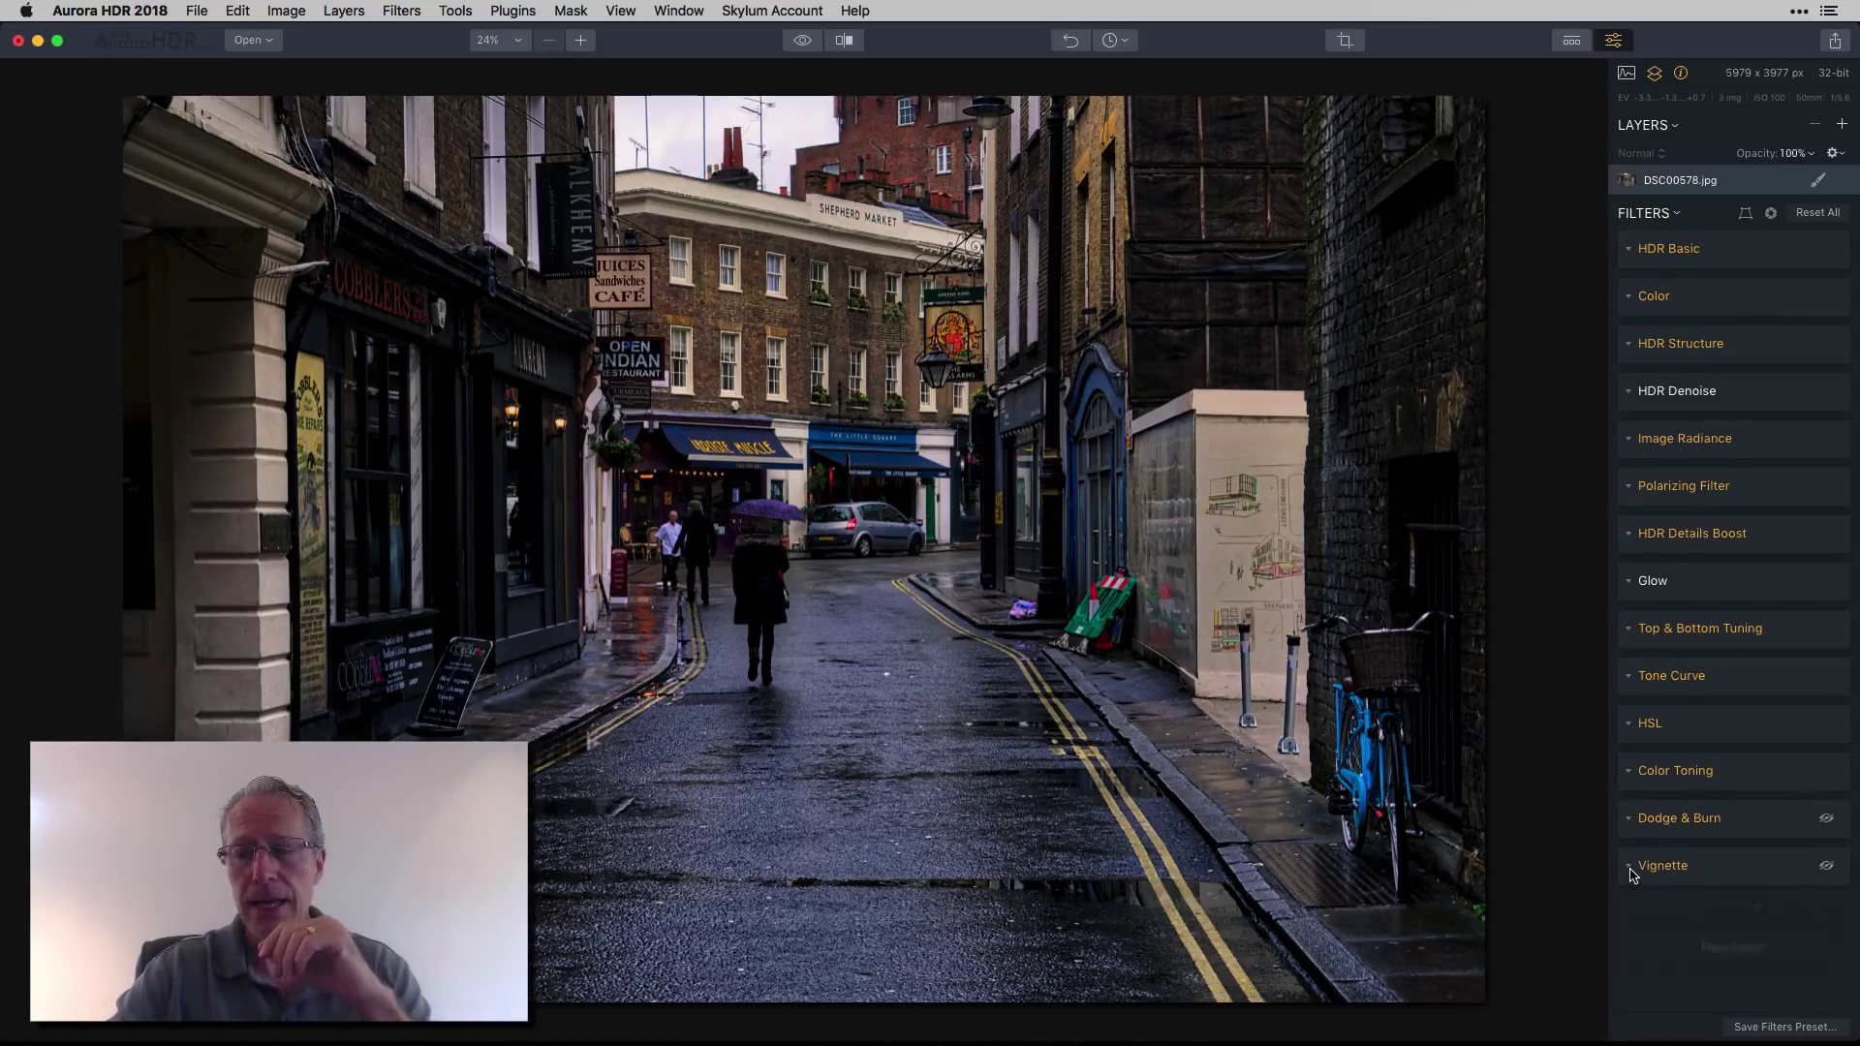
scroll(1707, 905, down, 3)
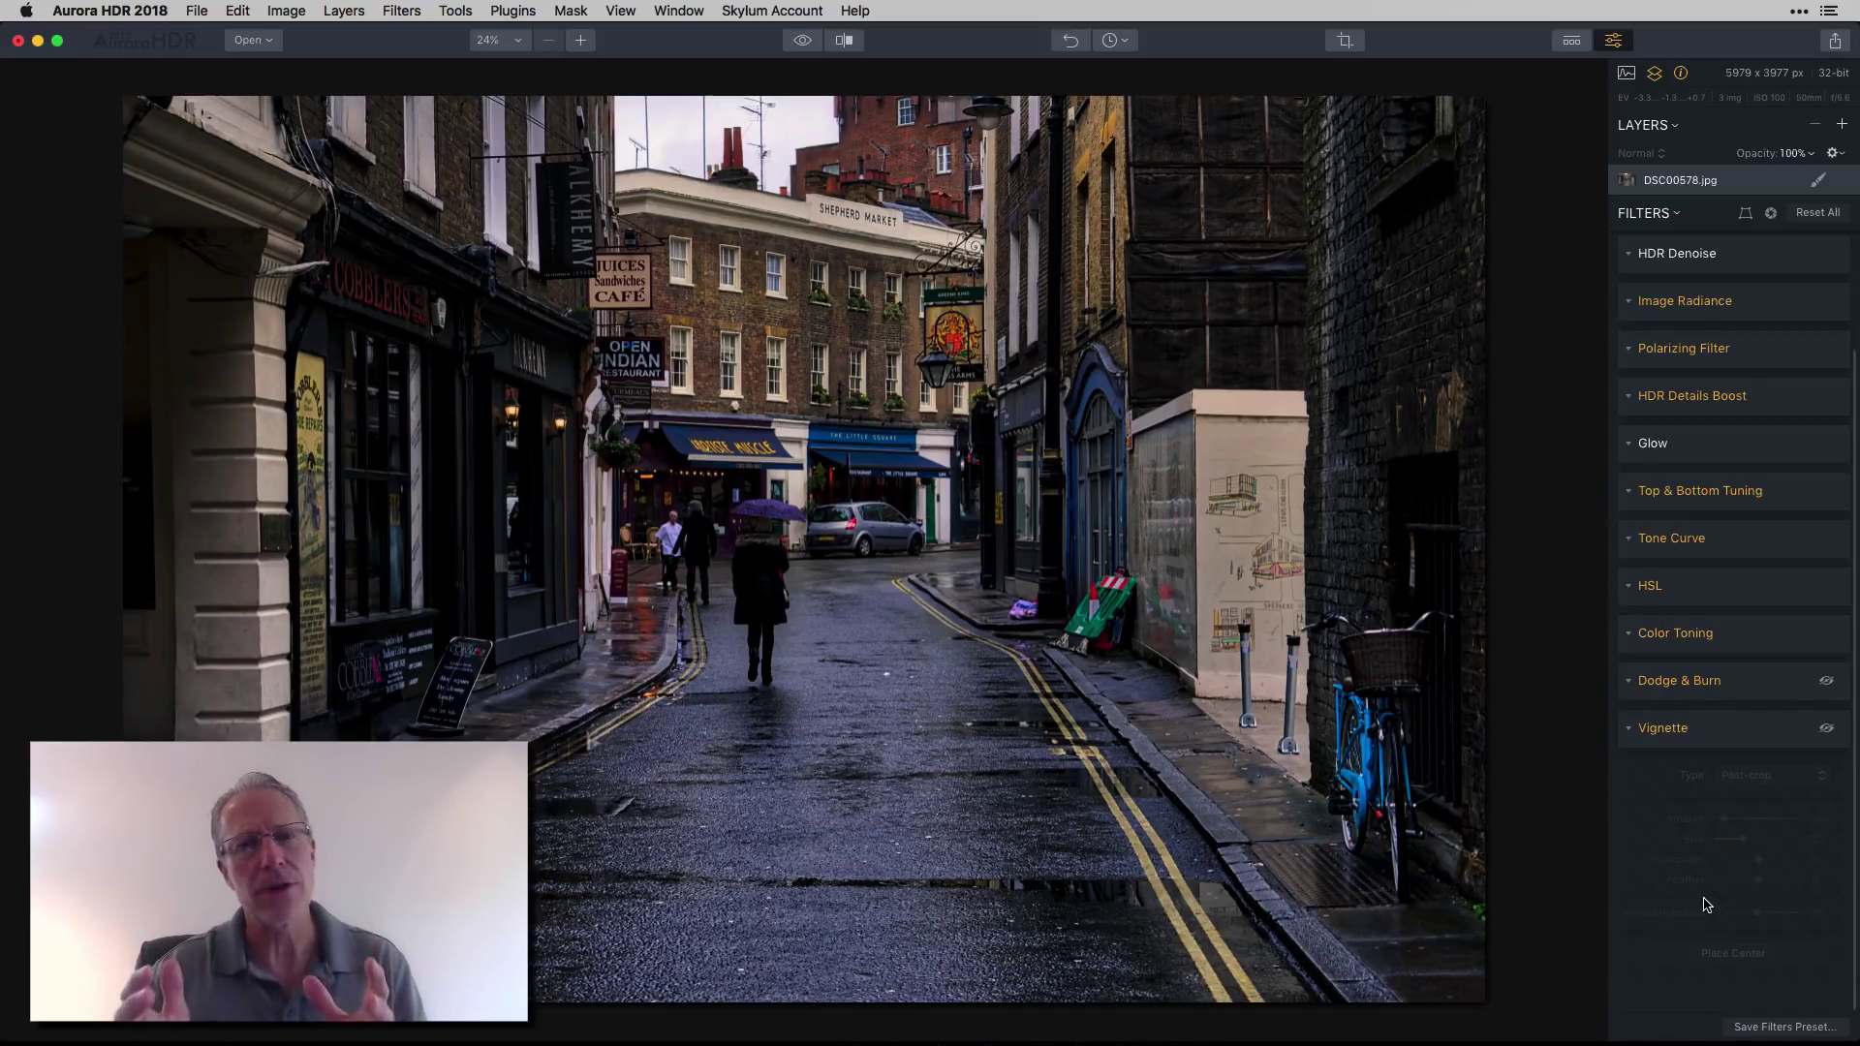
click(1827, 729)
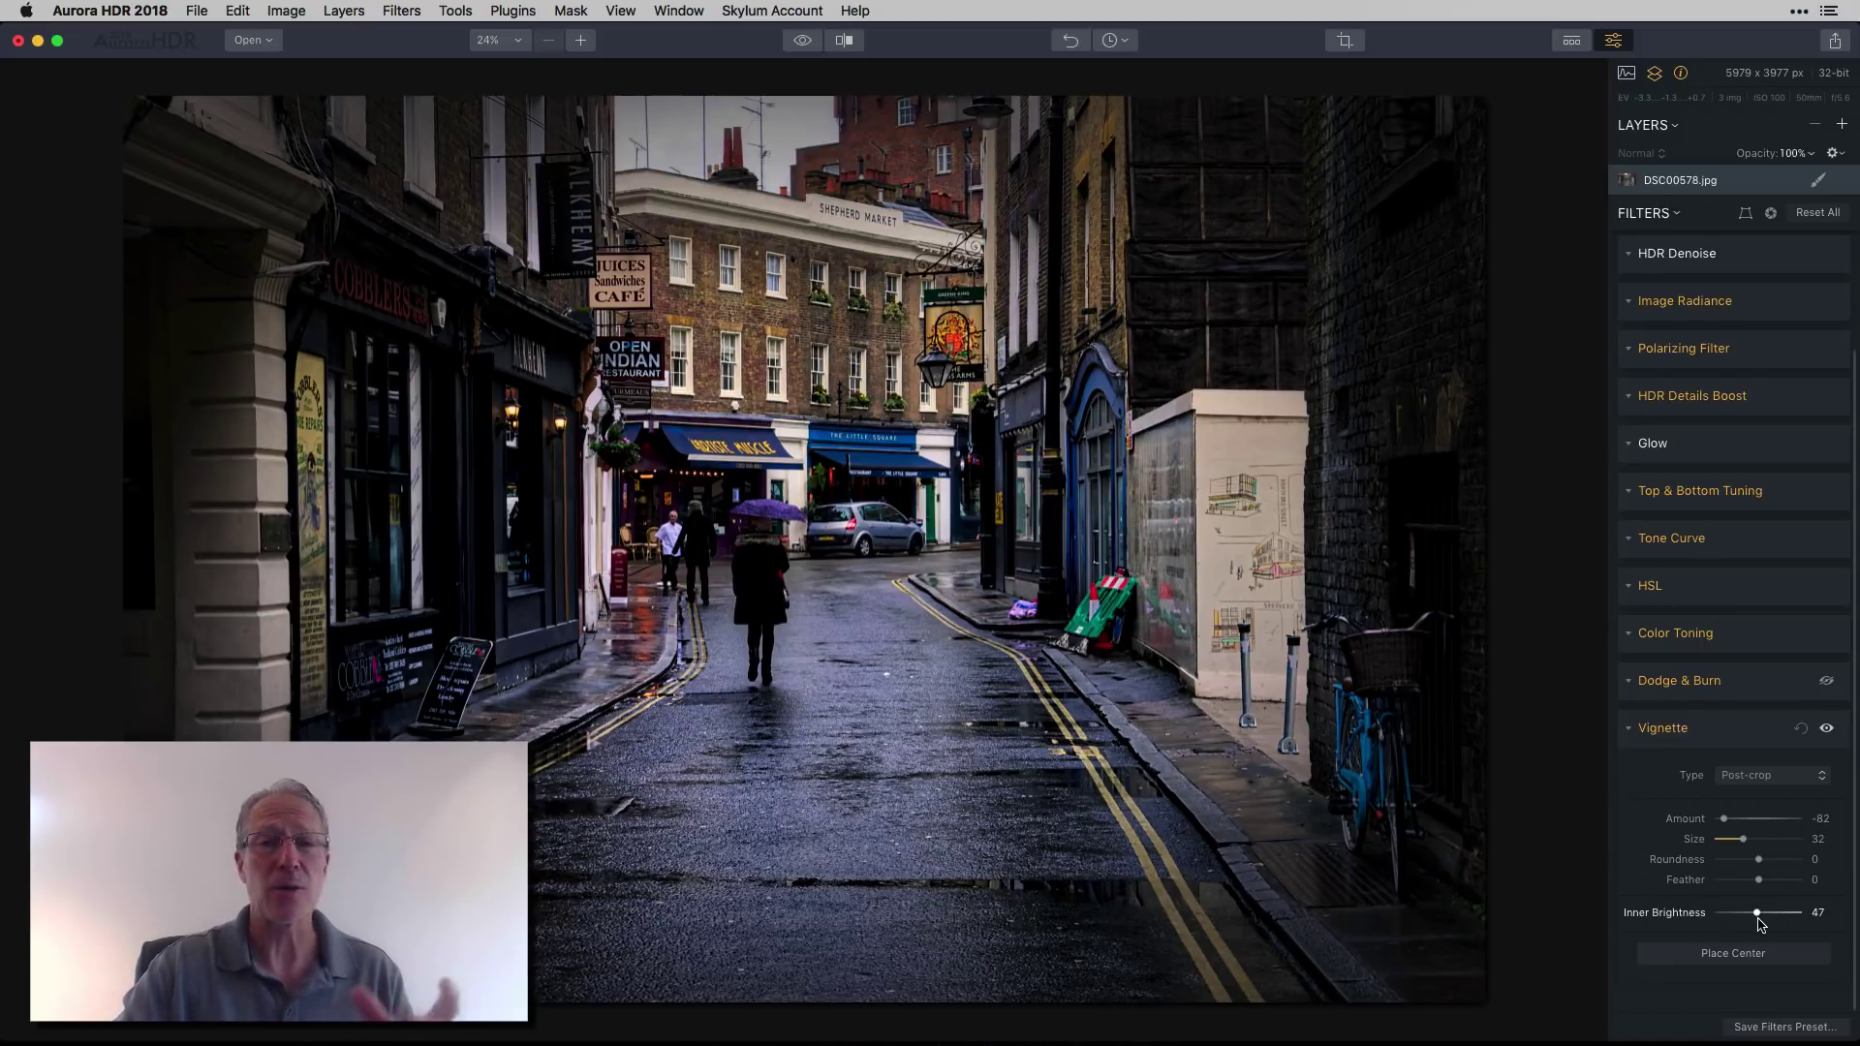
click(1827, 728)
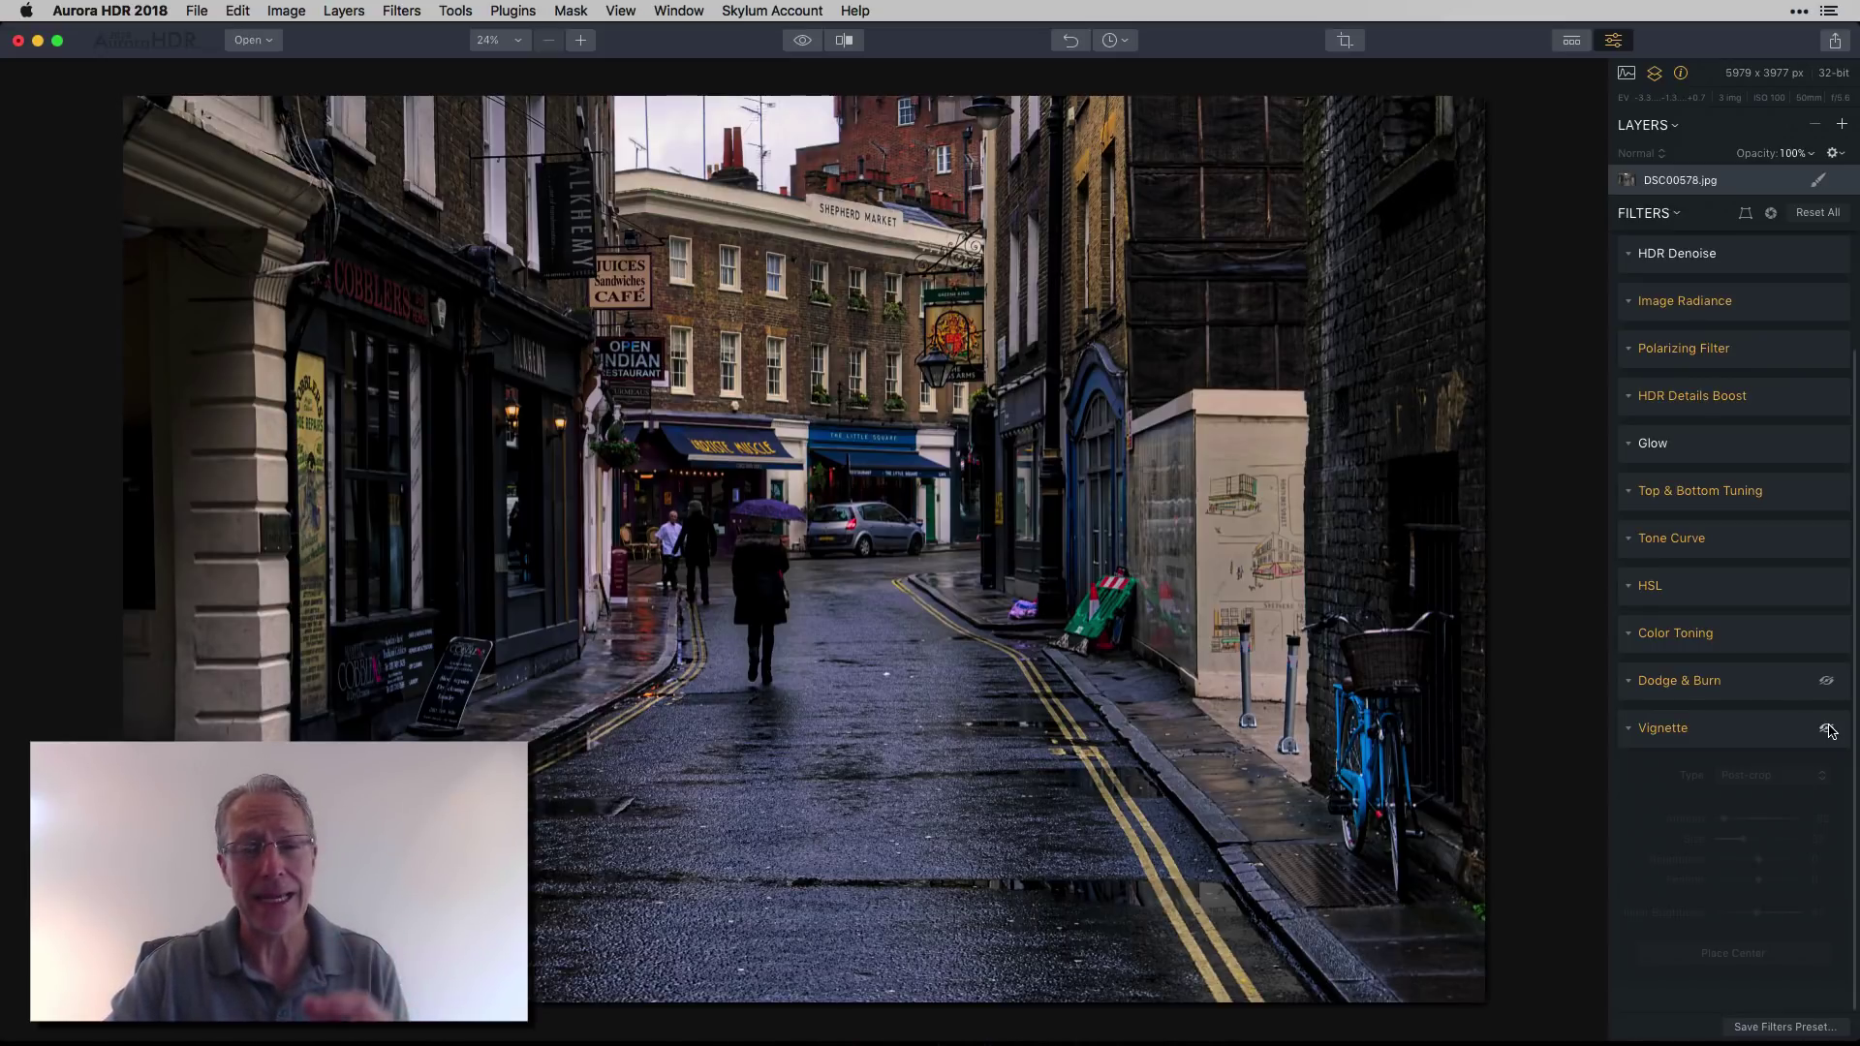
click(1828, 730)
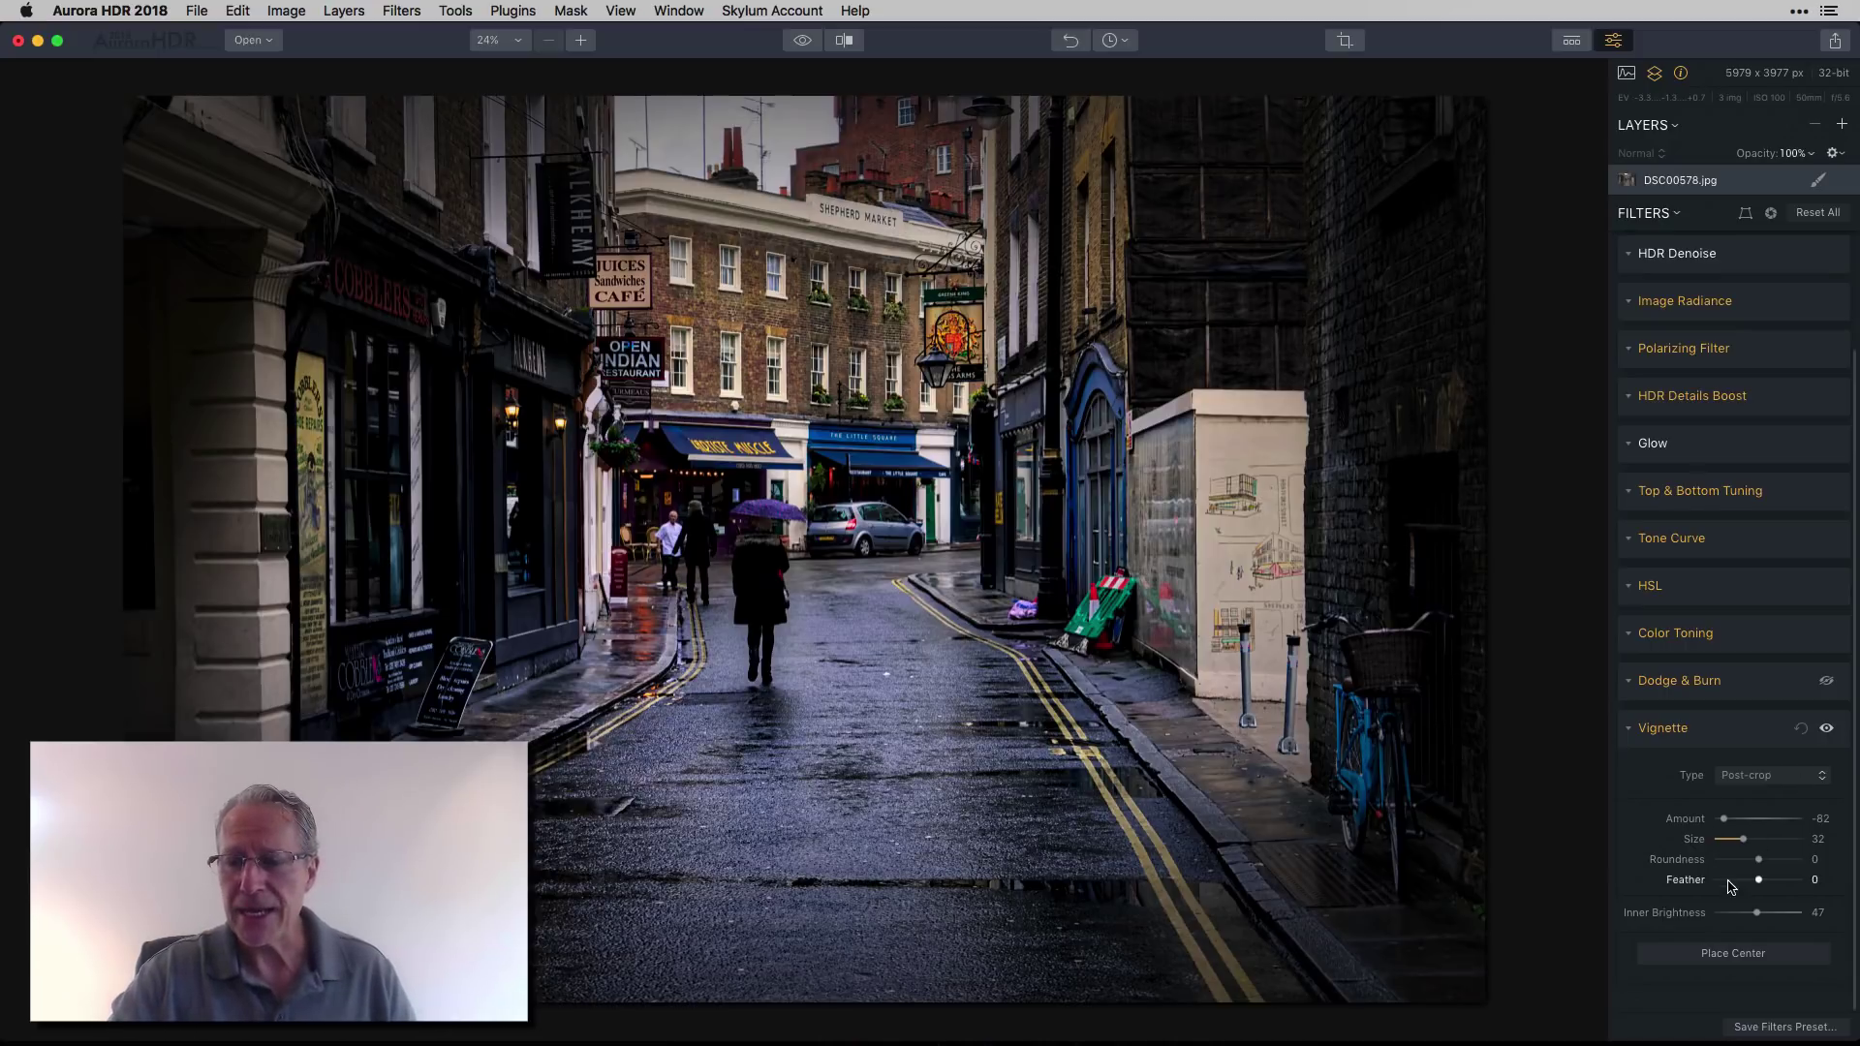
Step: Try the vignette's Inner Brightness at 0, set it to 47, and compare the photo with and without the vignette
double_click(1691, 914)
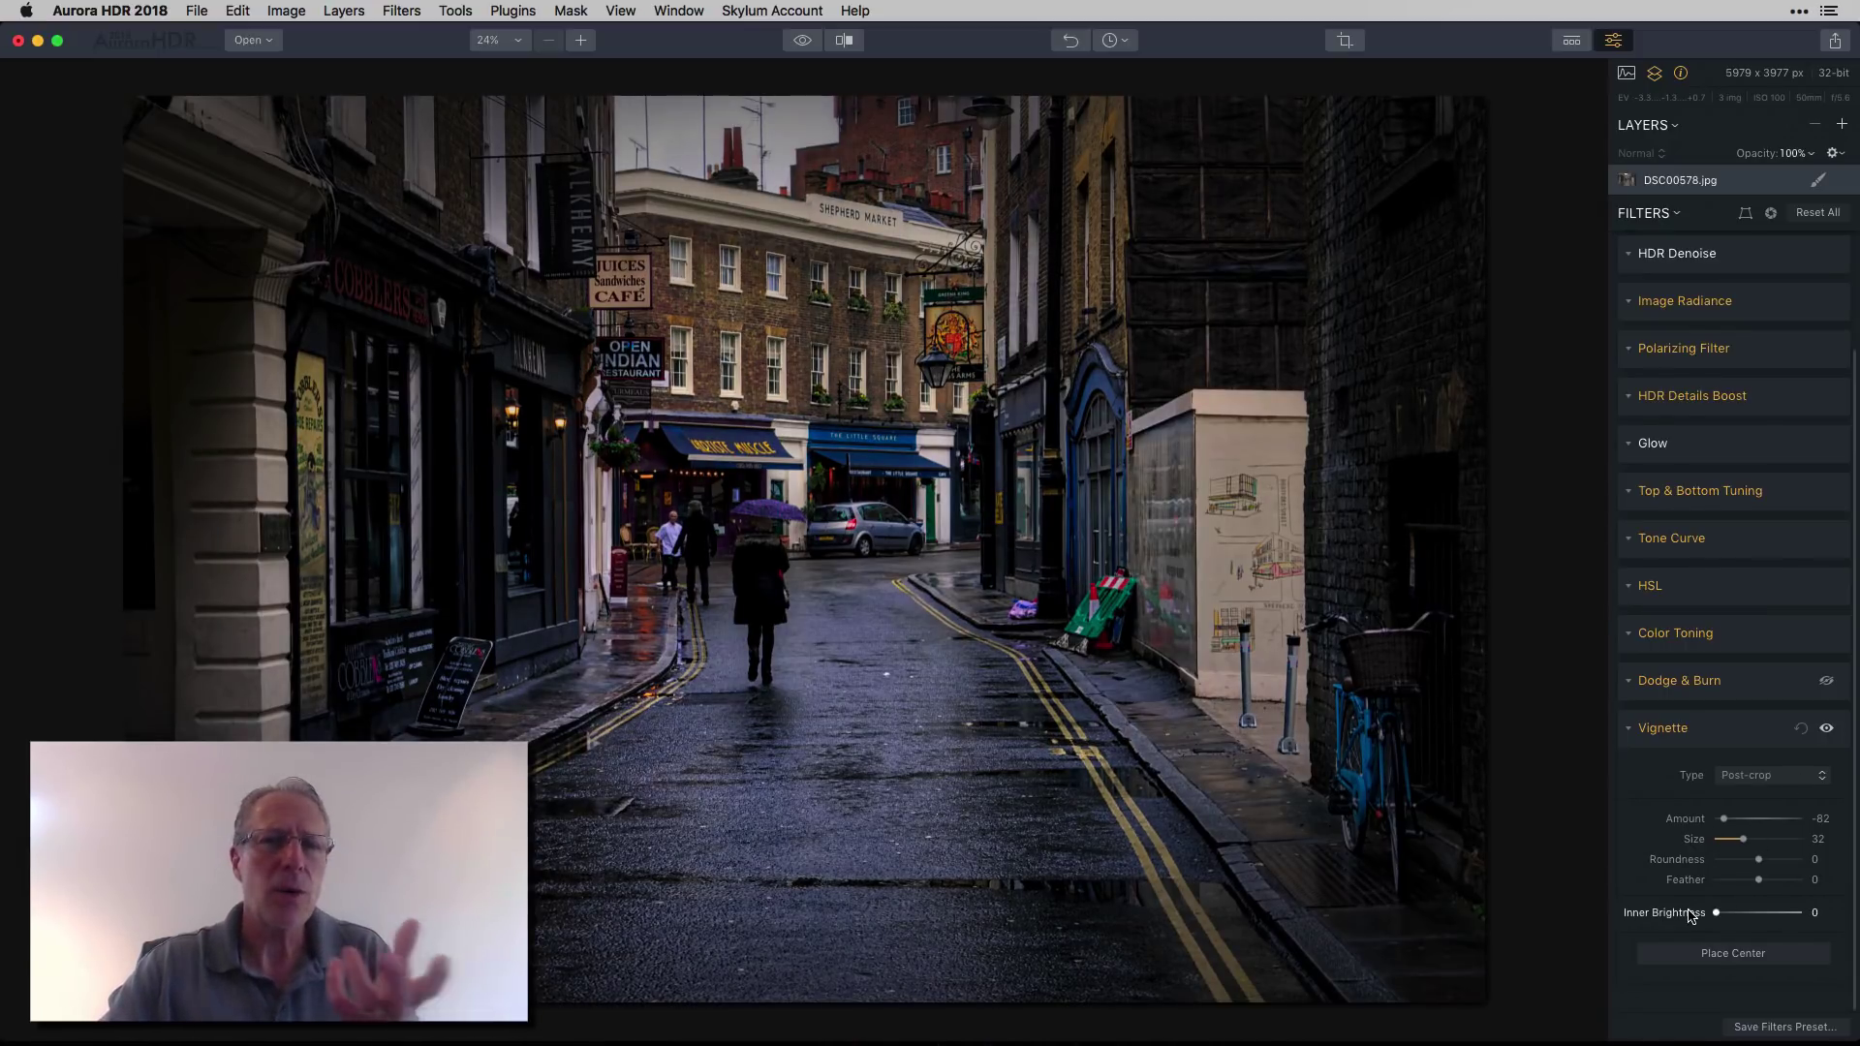
drag(1716, 914, 1758, 916)
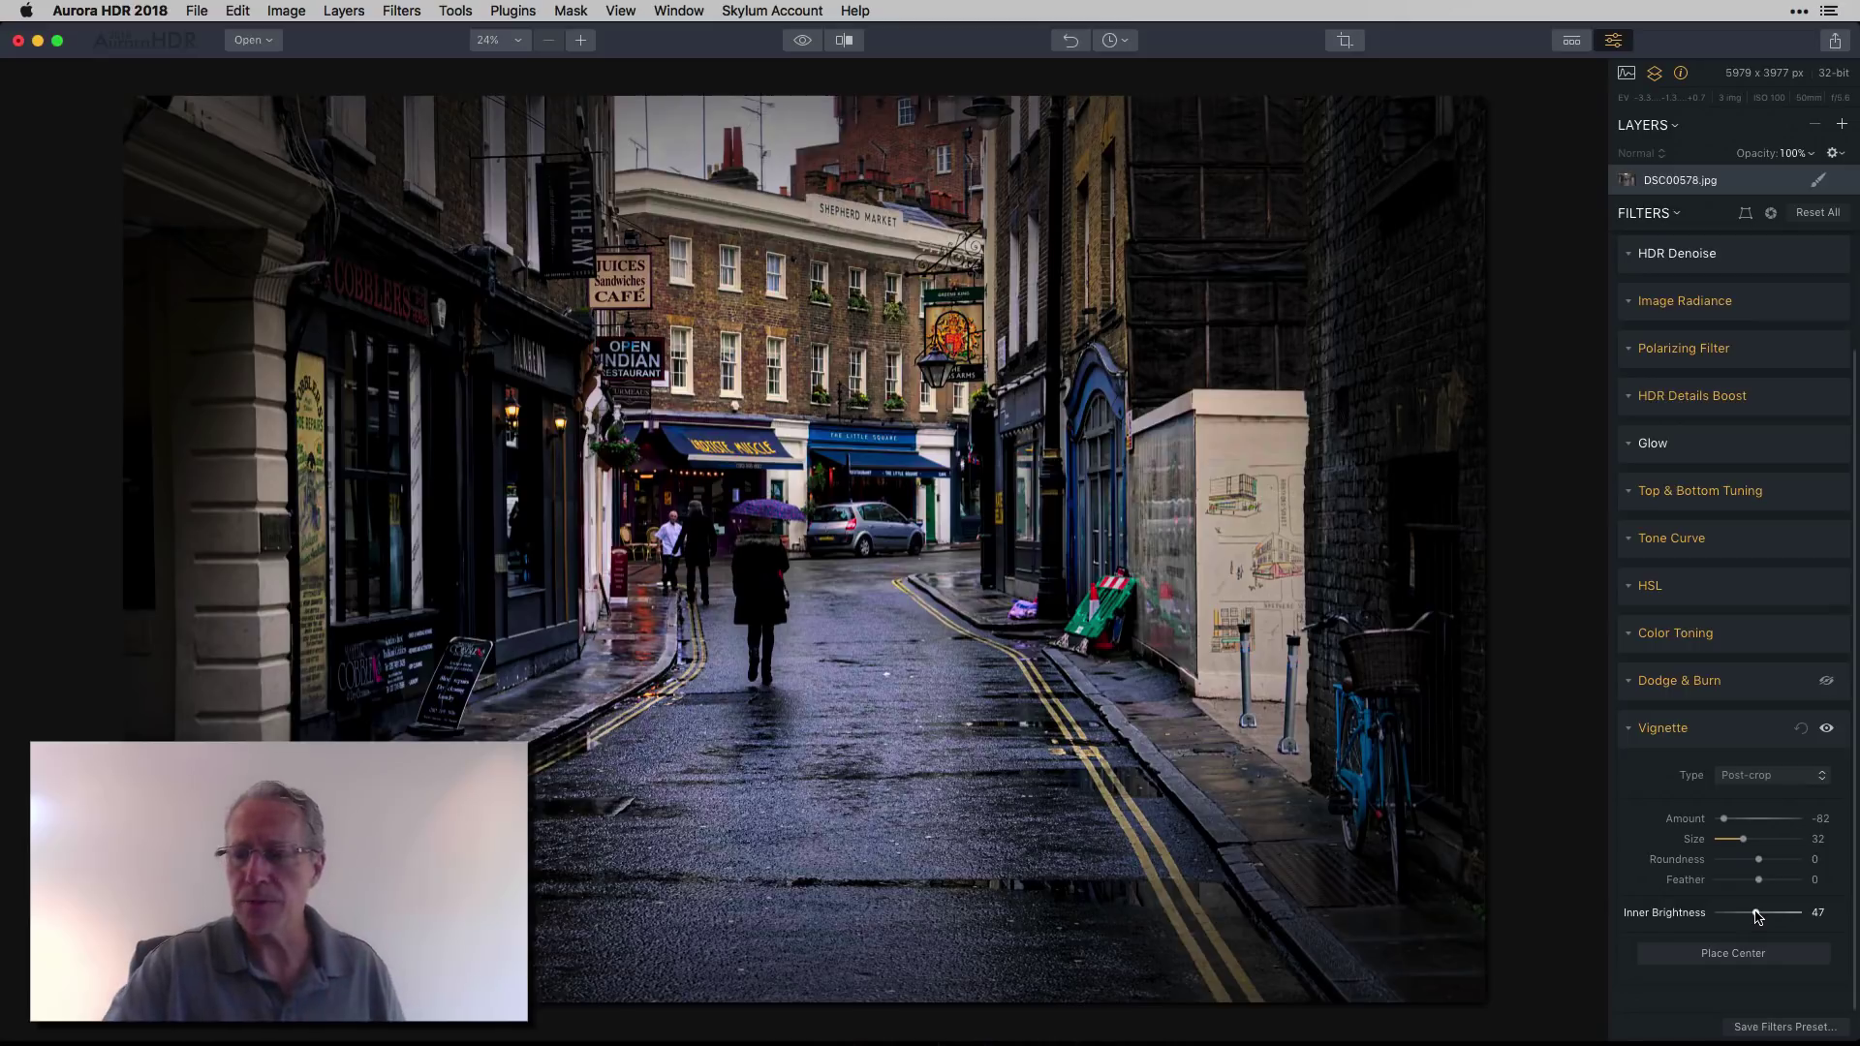
click(1827, 730)
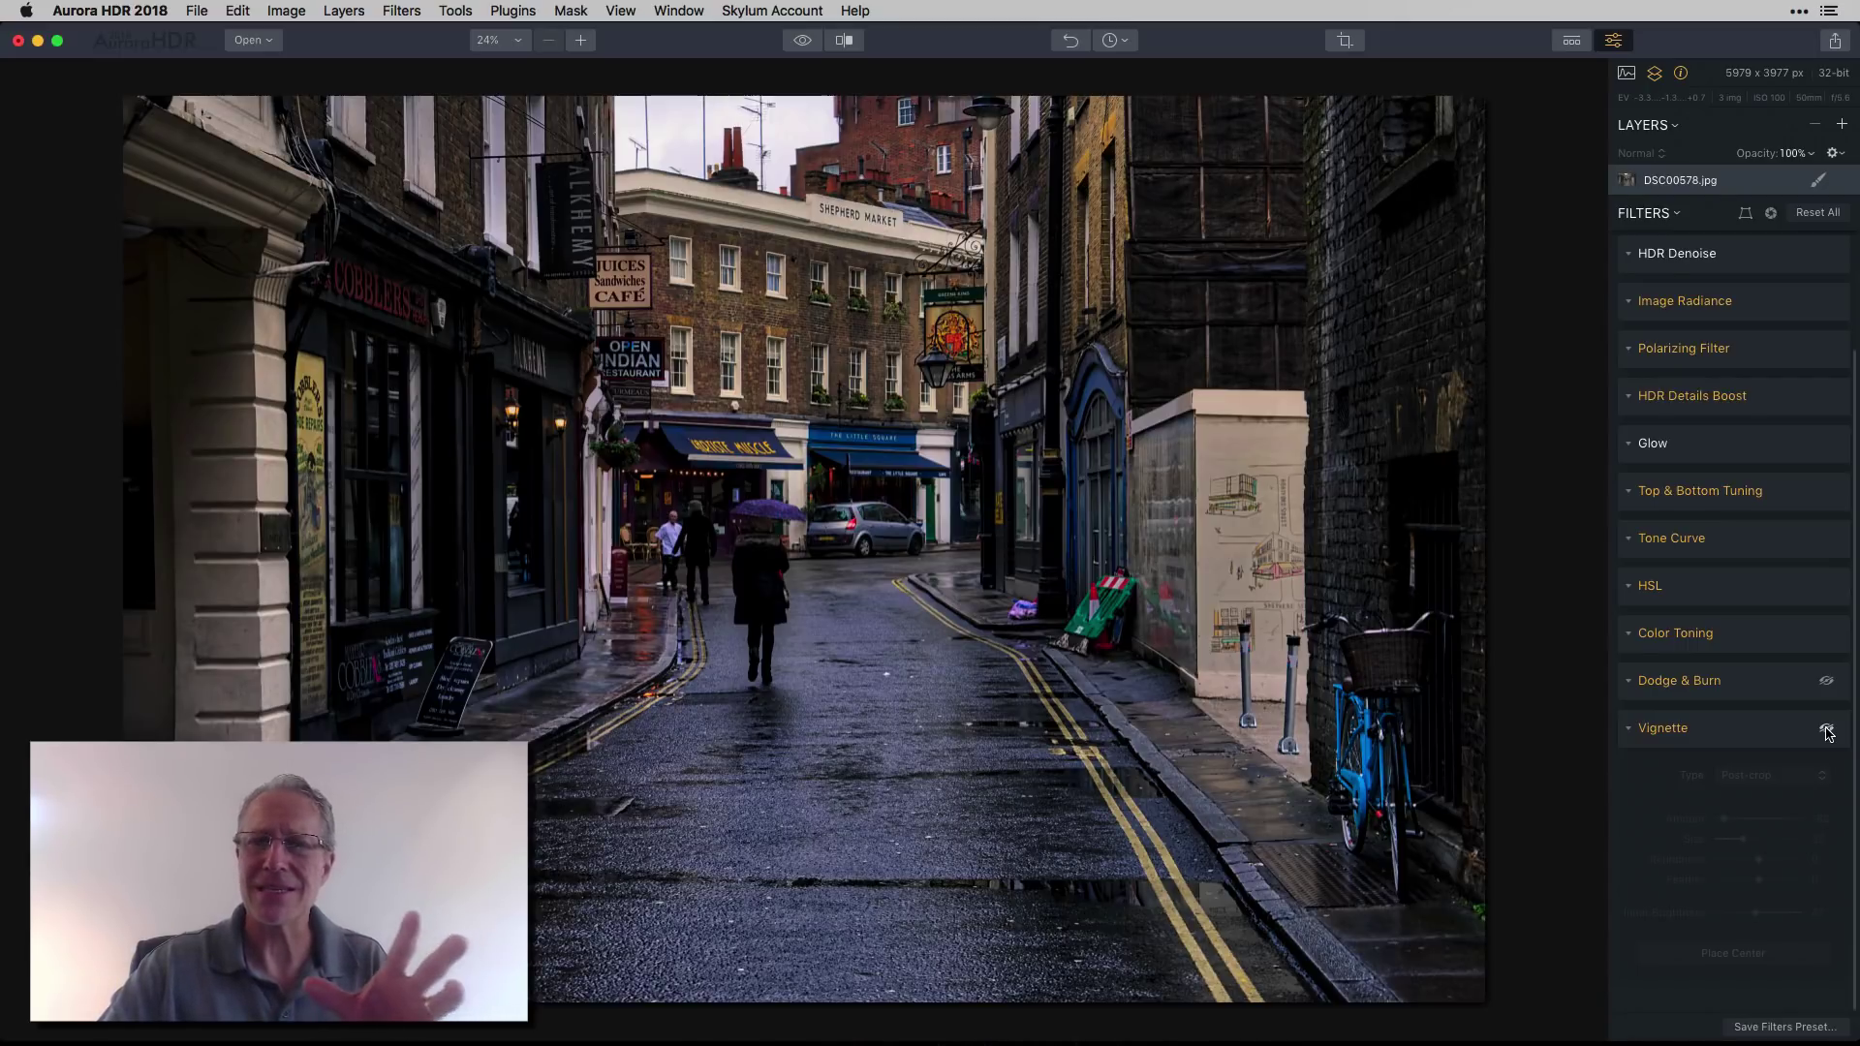
click(1827, 731)
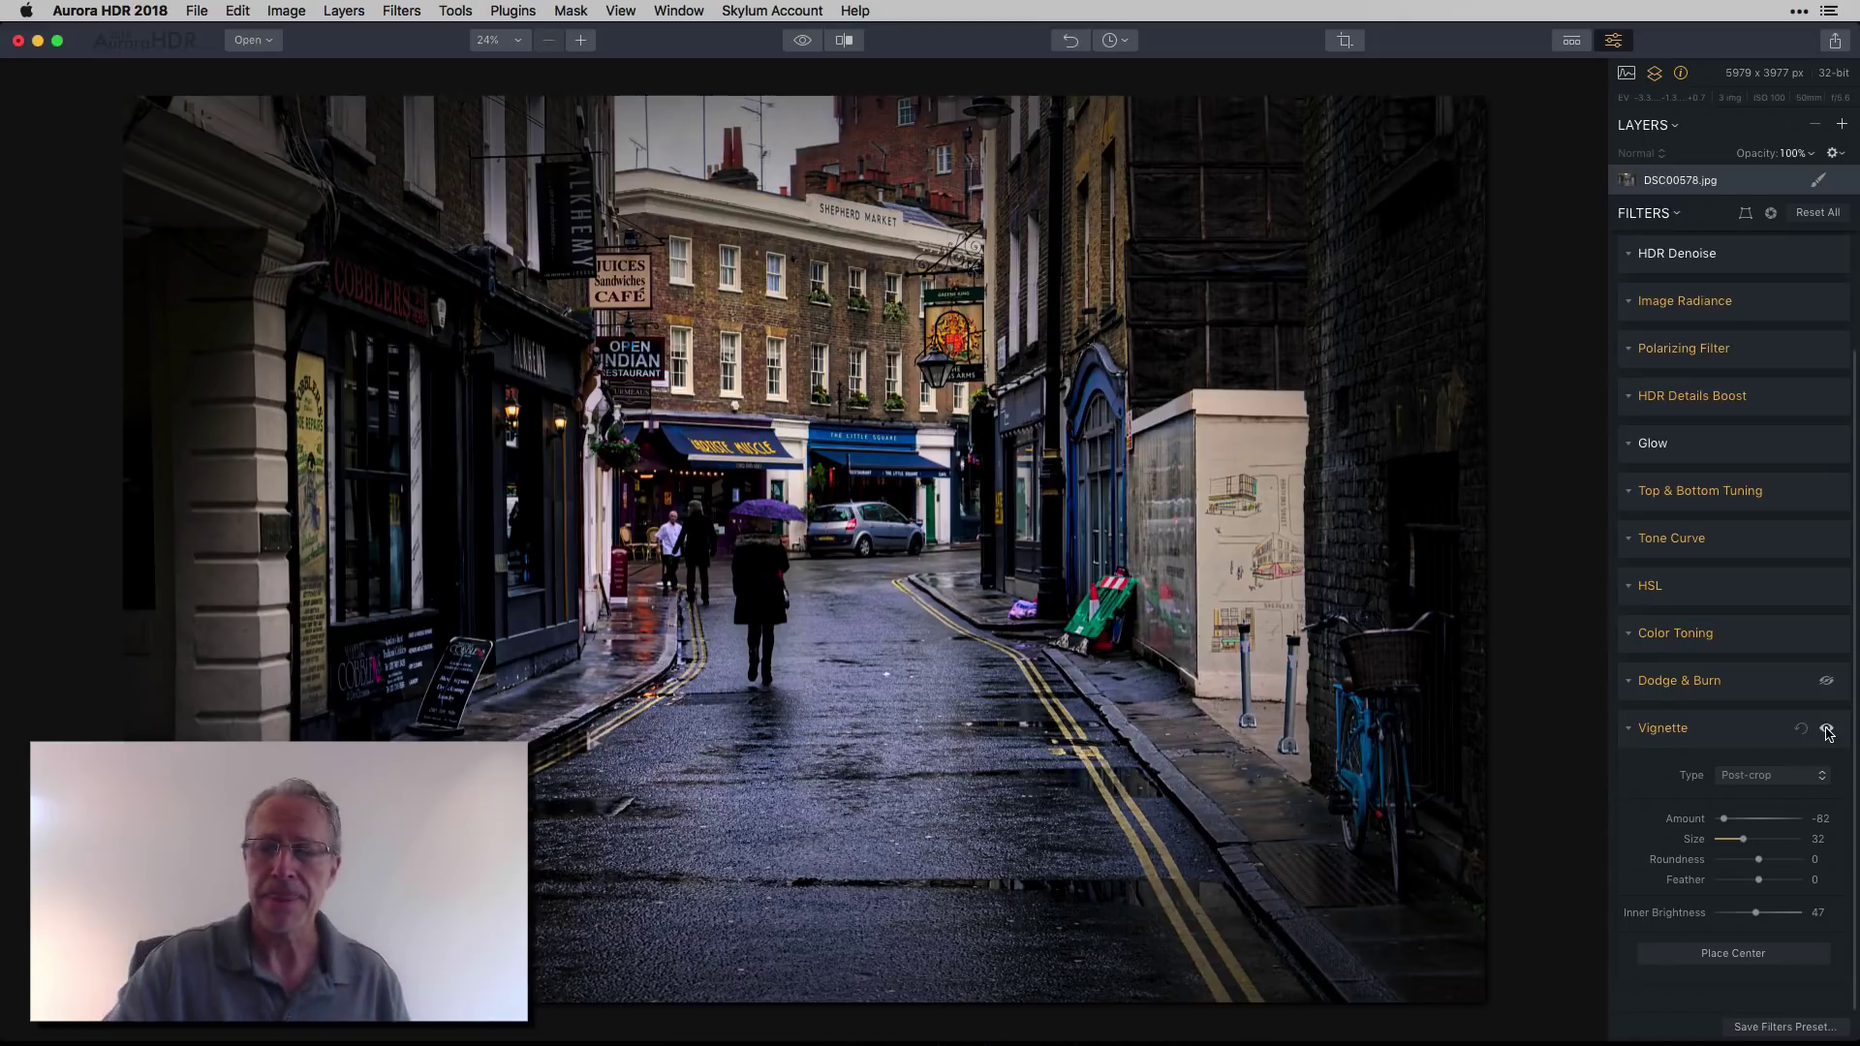
Step: Collapse the Vignette settings, enable the Dodge & Burn filter, and compare its effect on the bicycle
click(1639, 730)
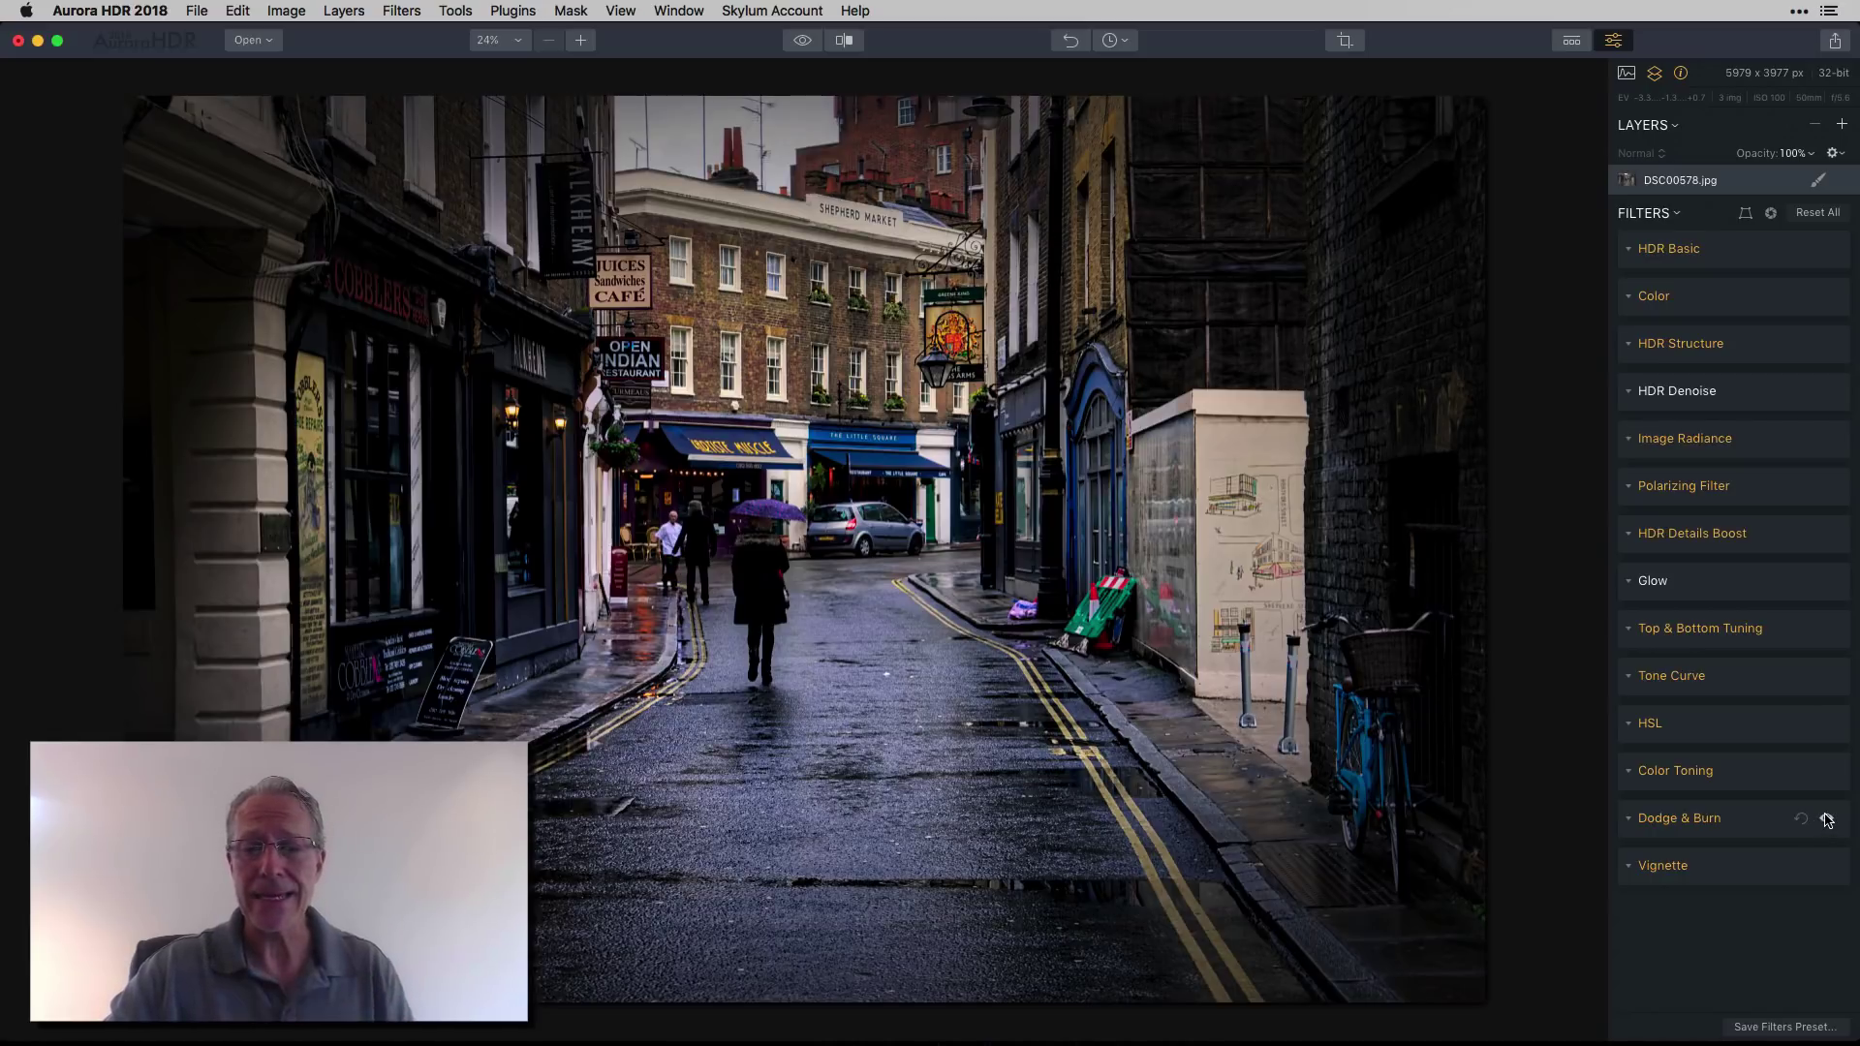
click(1827, 820)
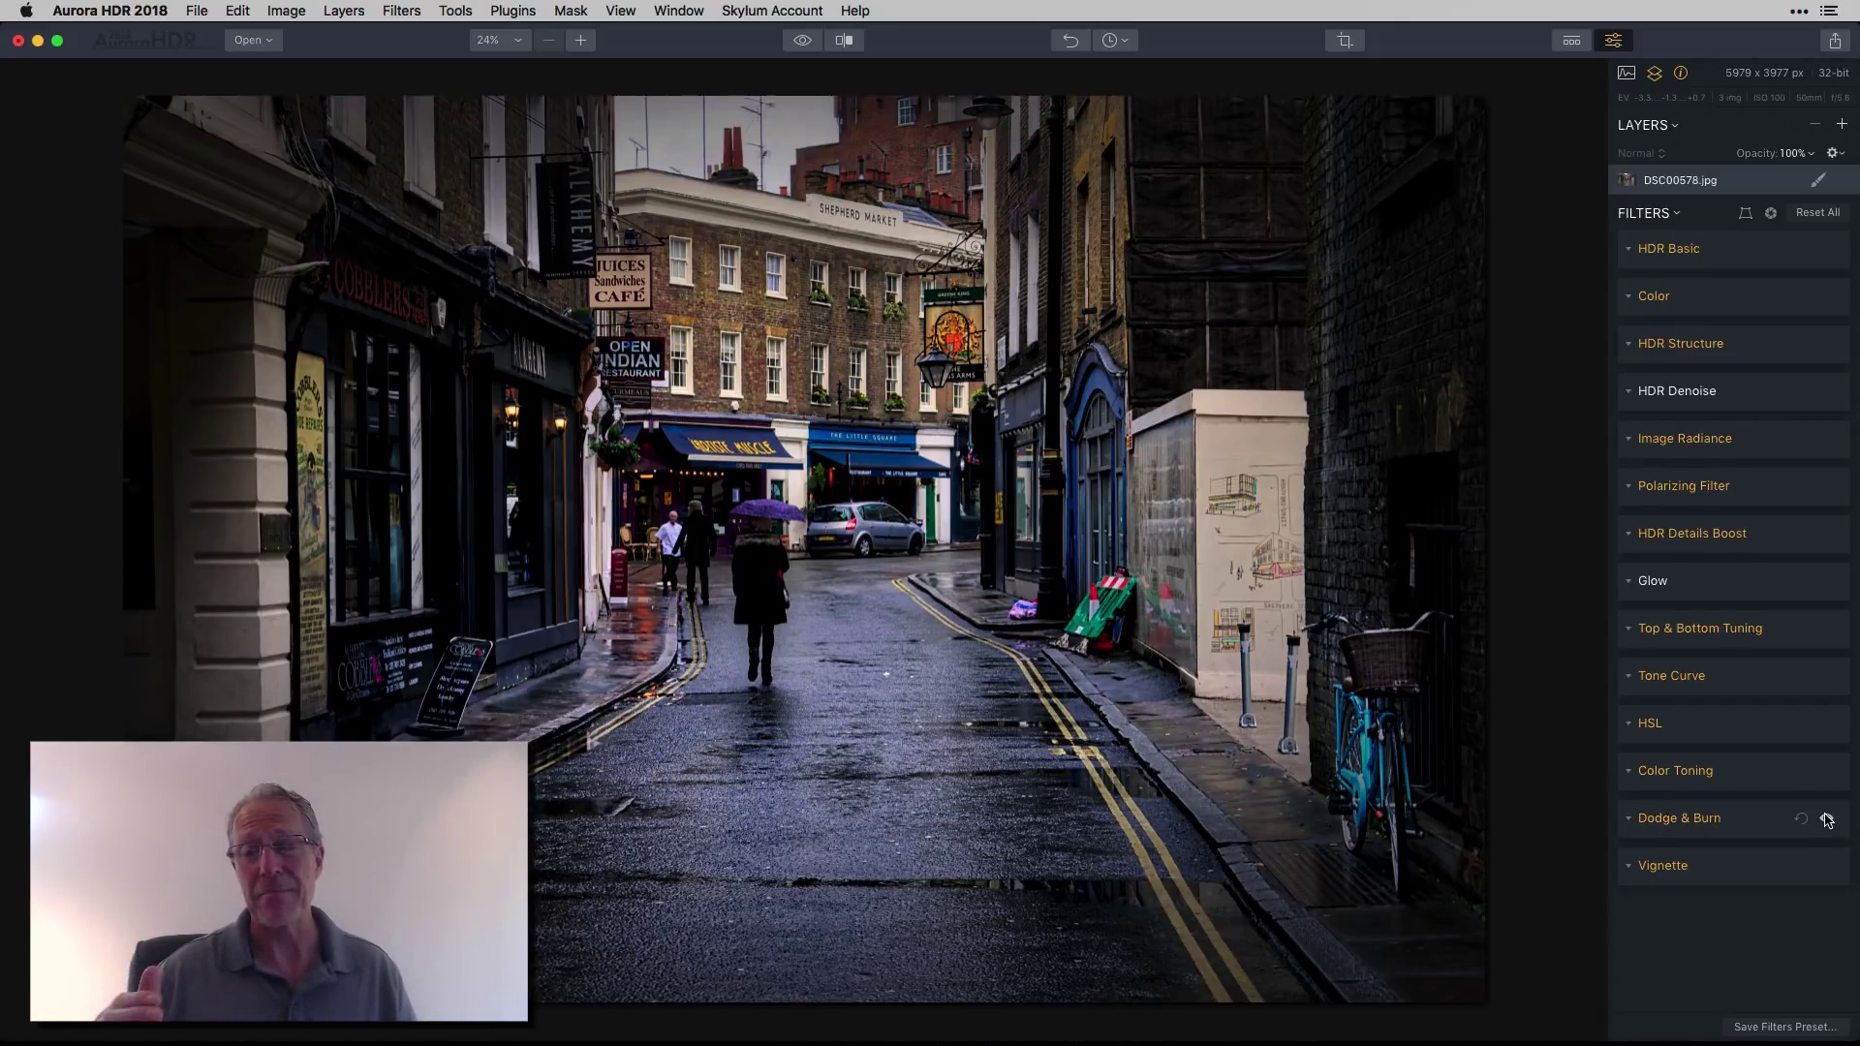
click(1827, 819)
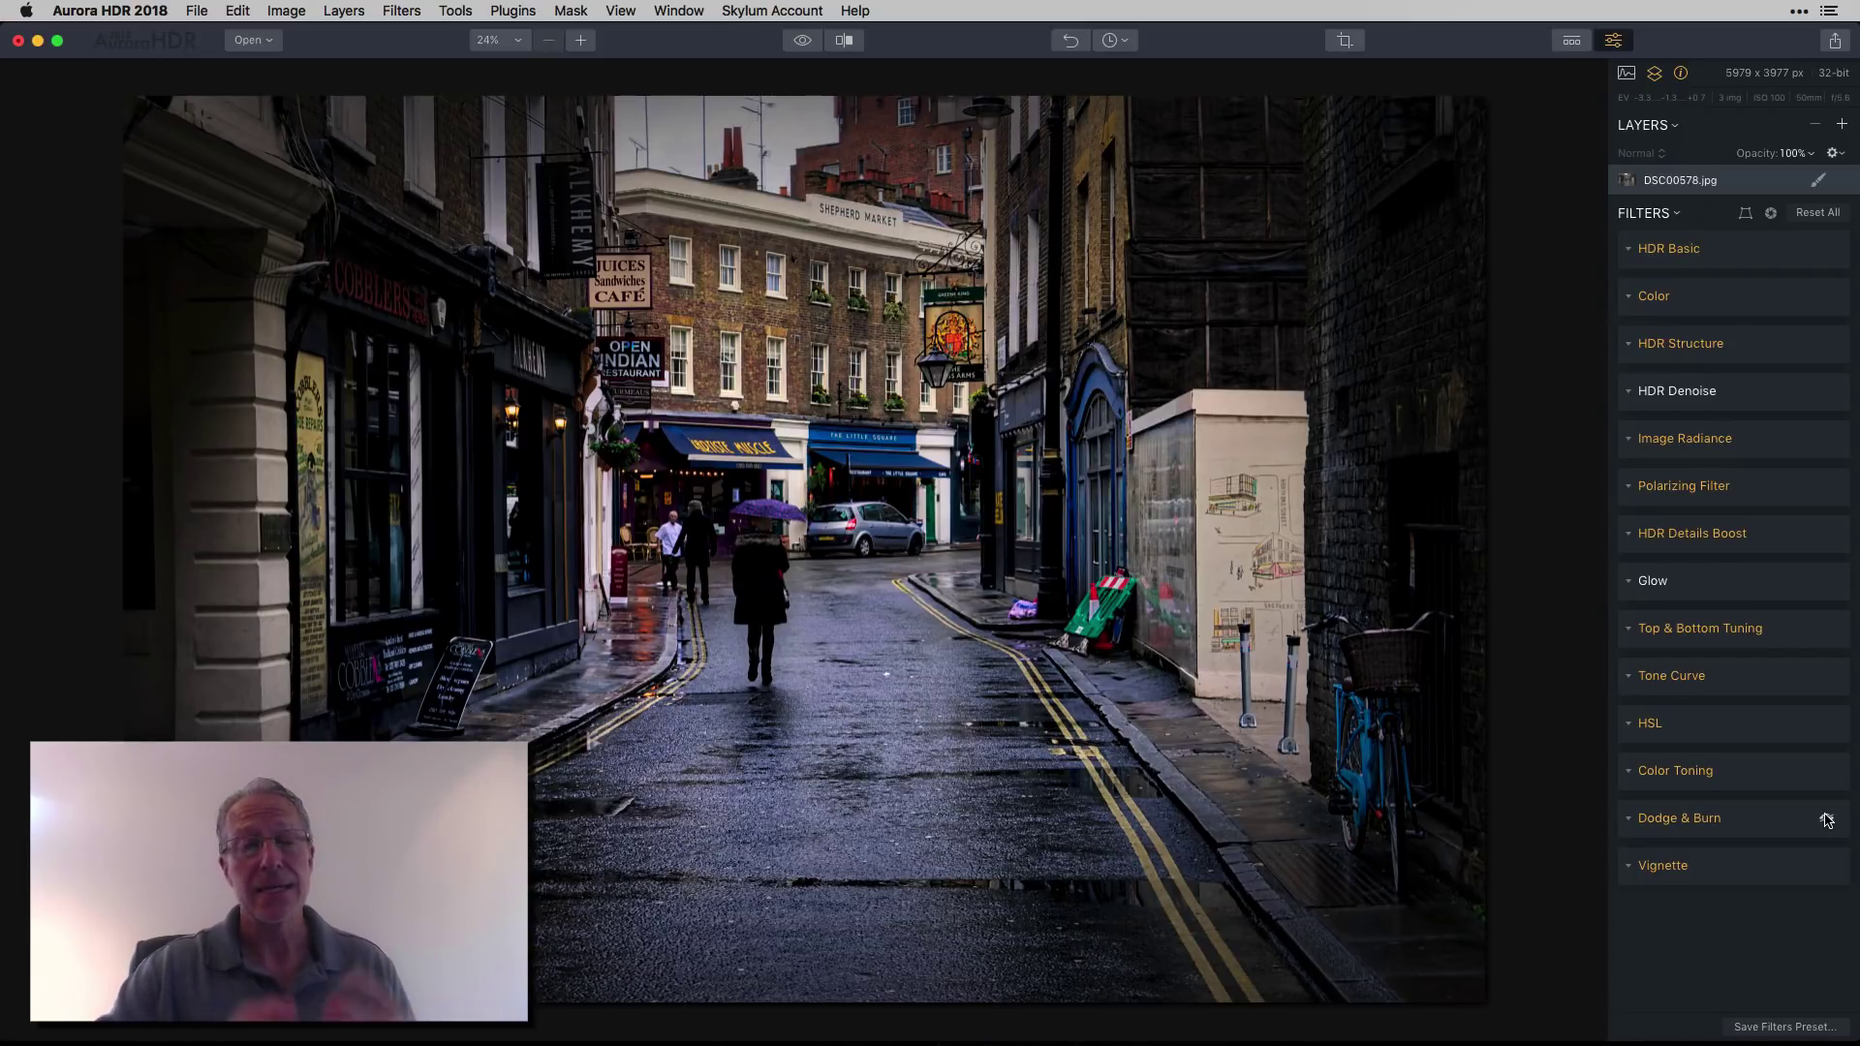
click(1827, 818)
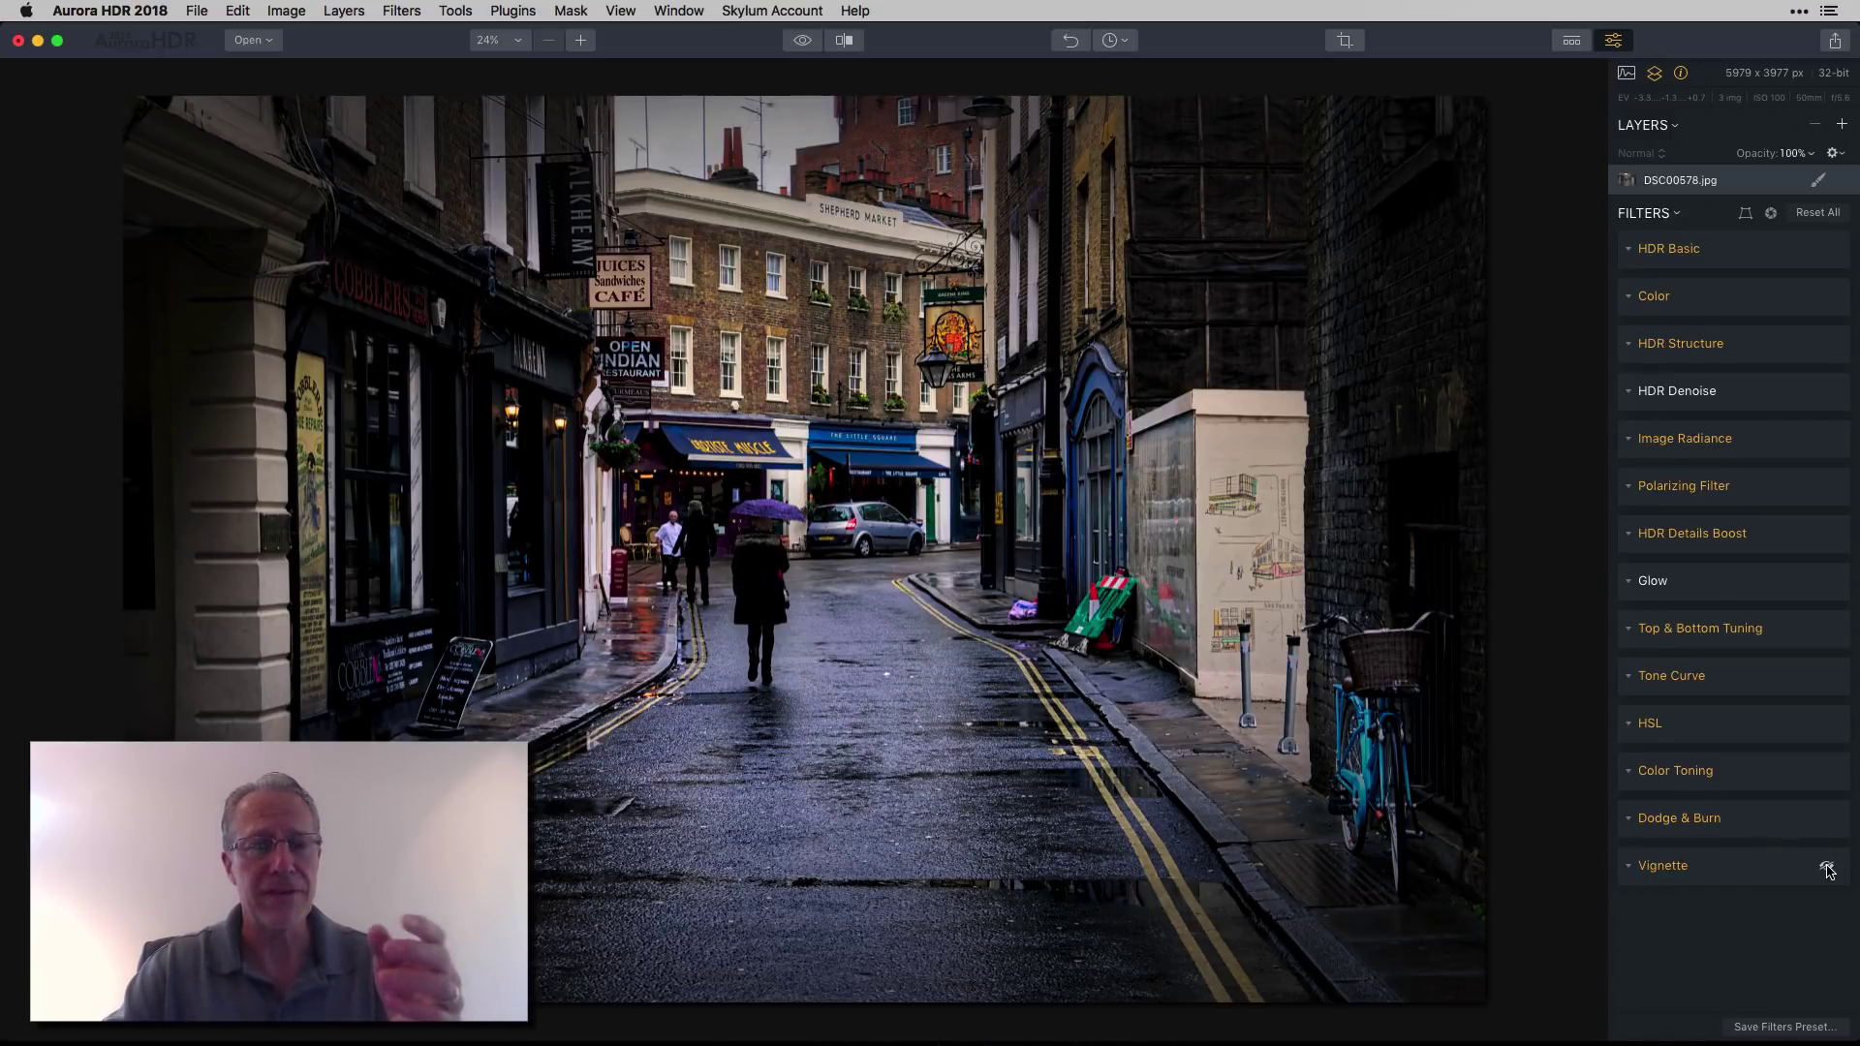
Step: Compare the dodged bicycle with the Vignette filter switched off and back on
click(1827, 868)
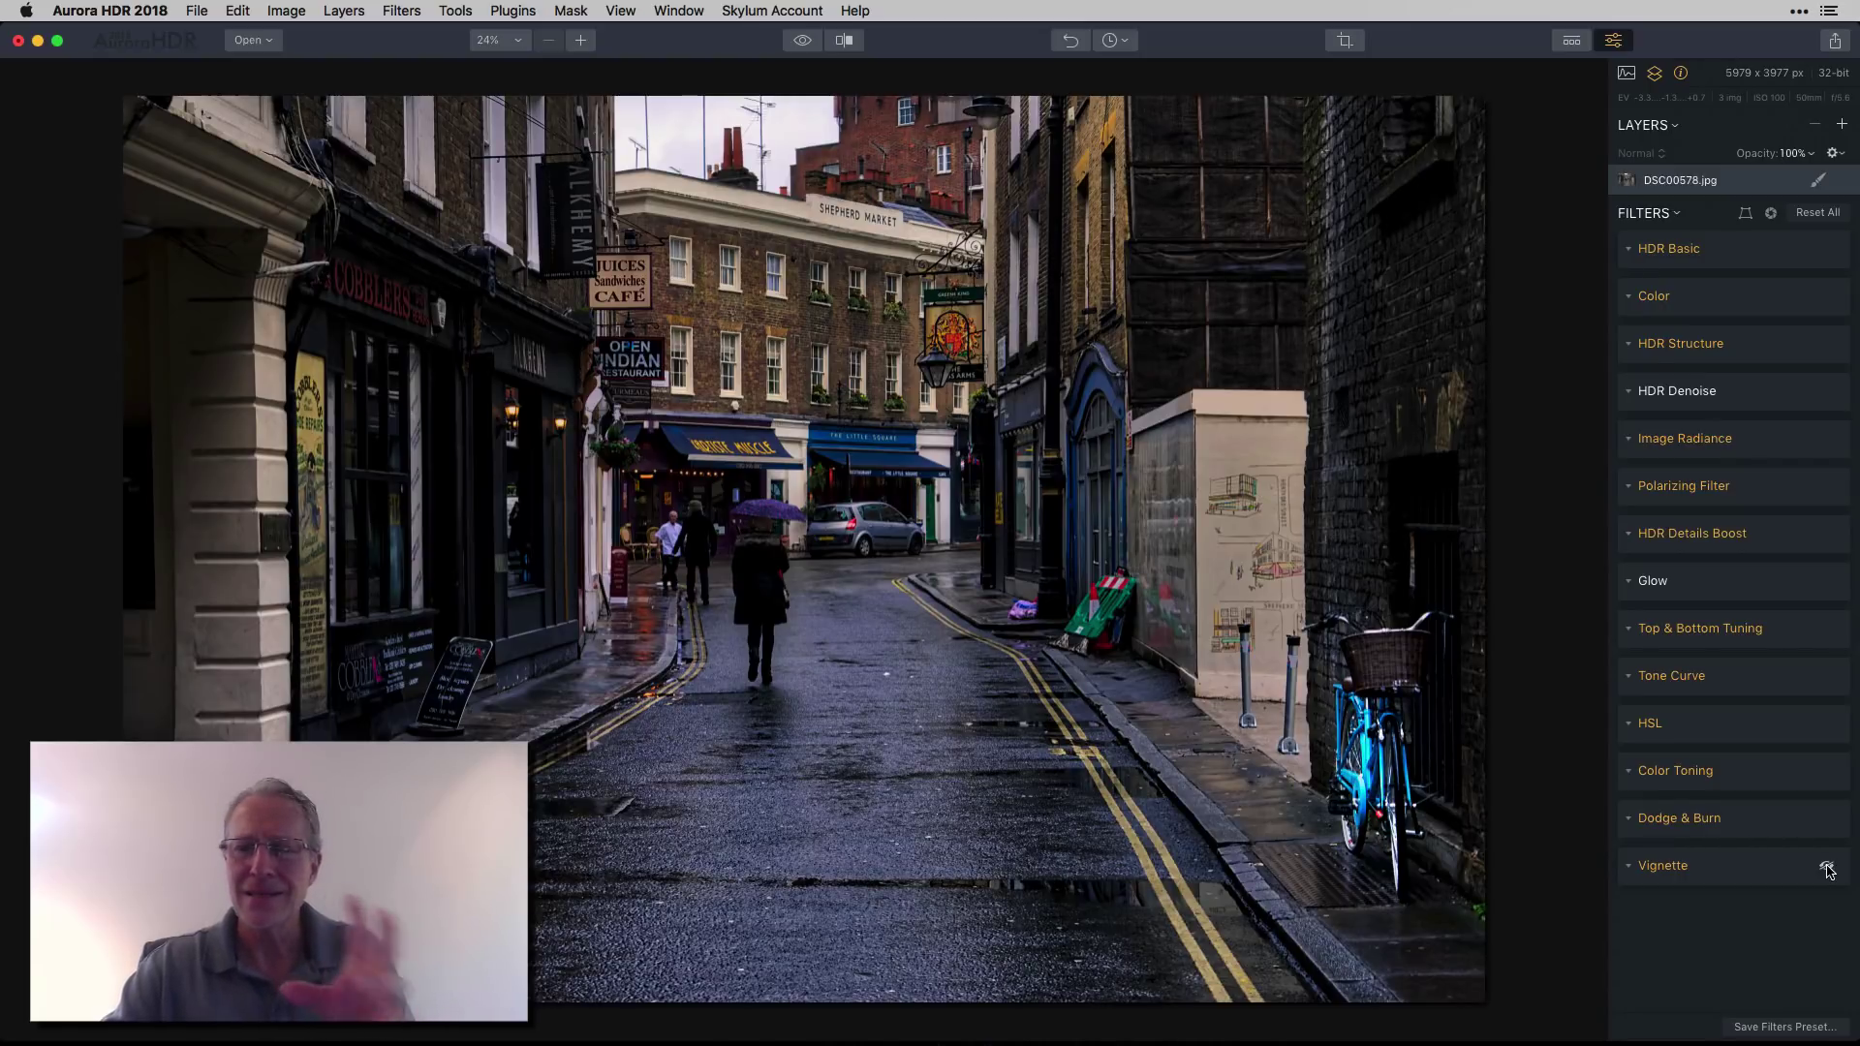
click(1827, 868)
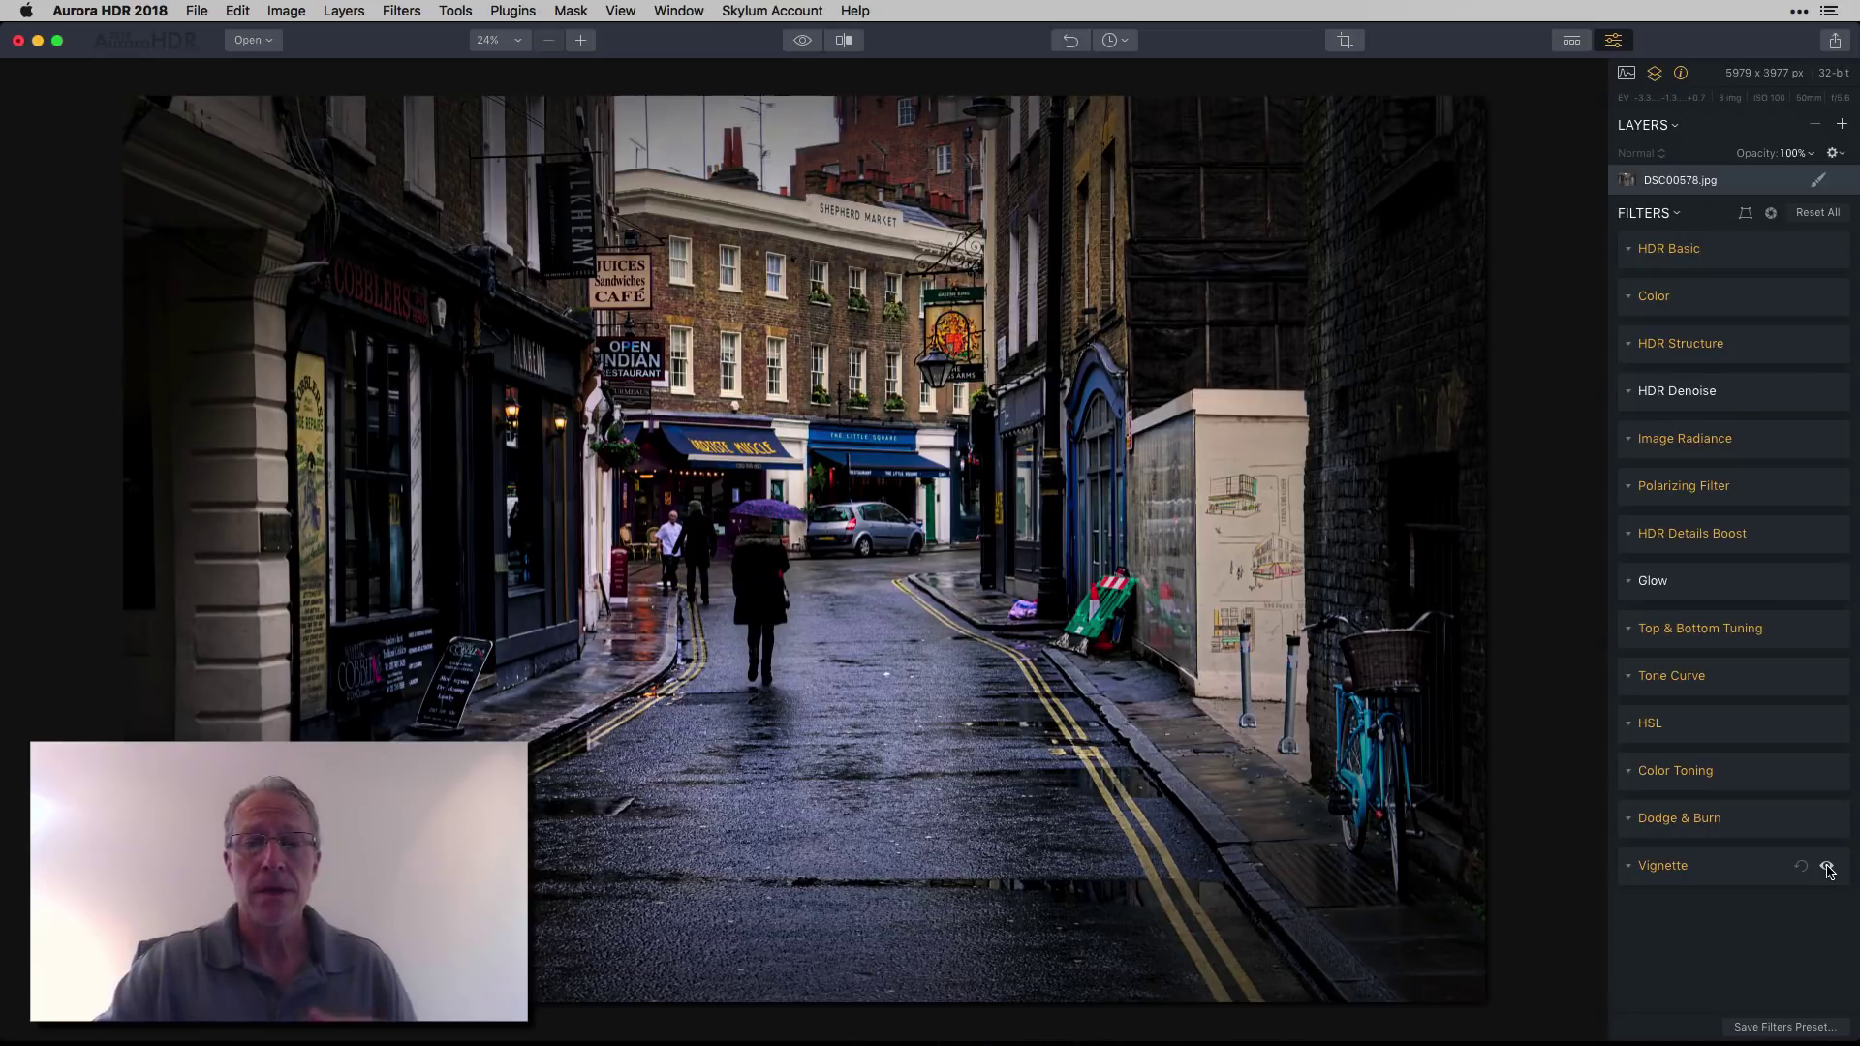
Step: Hide the side panel and start cropping the photo with the aspect ratio locked to 16:10
key(Tab)
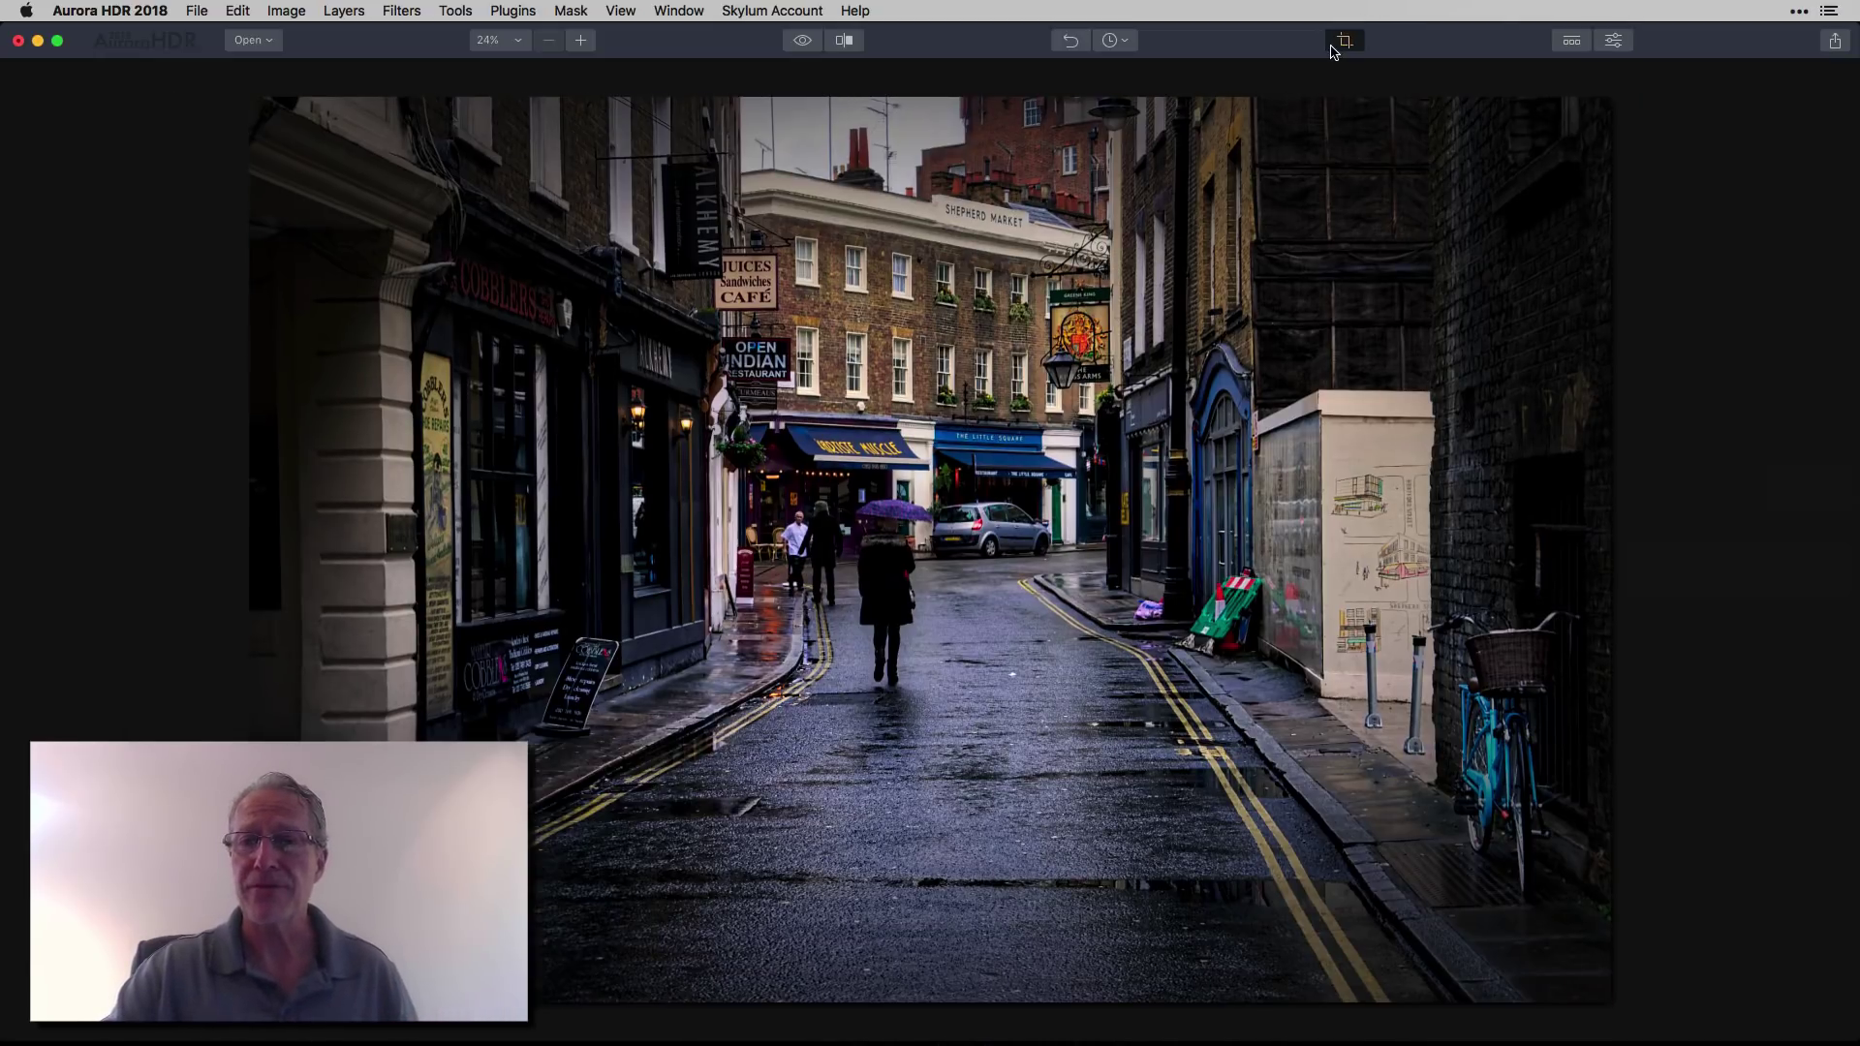
key(c)
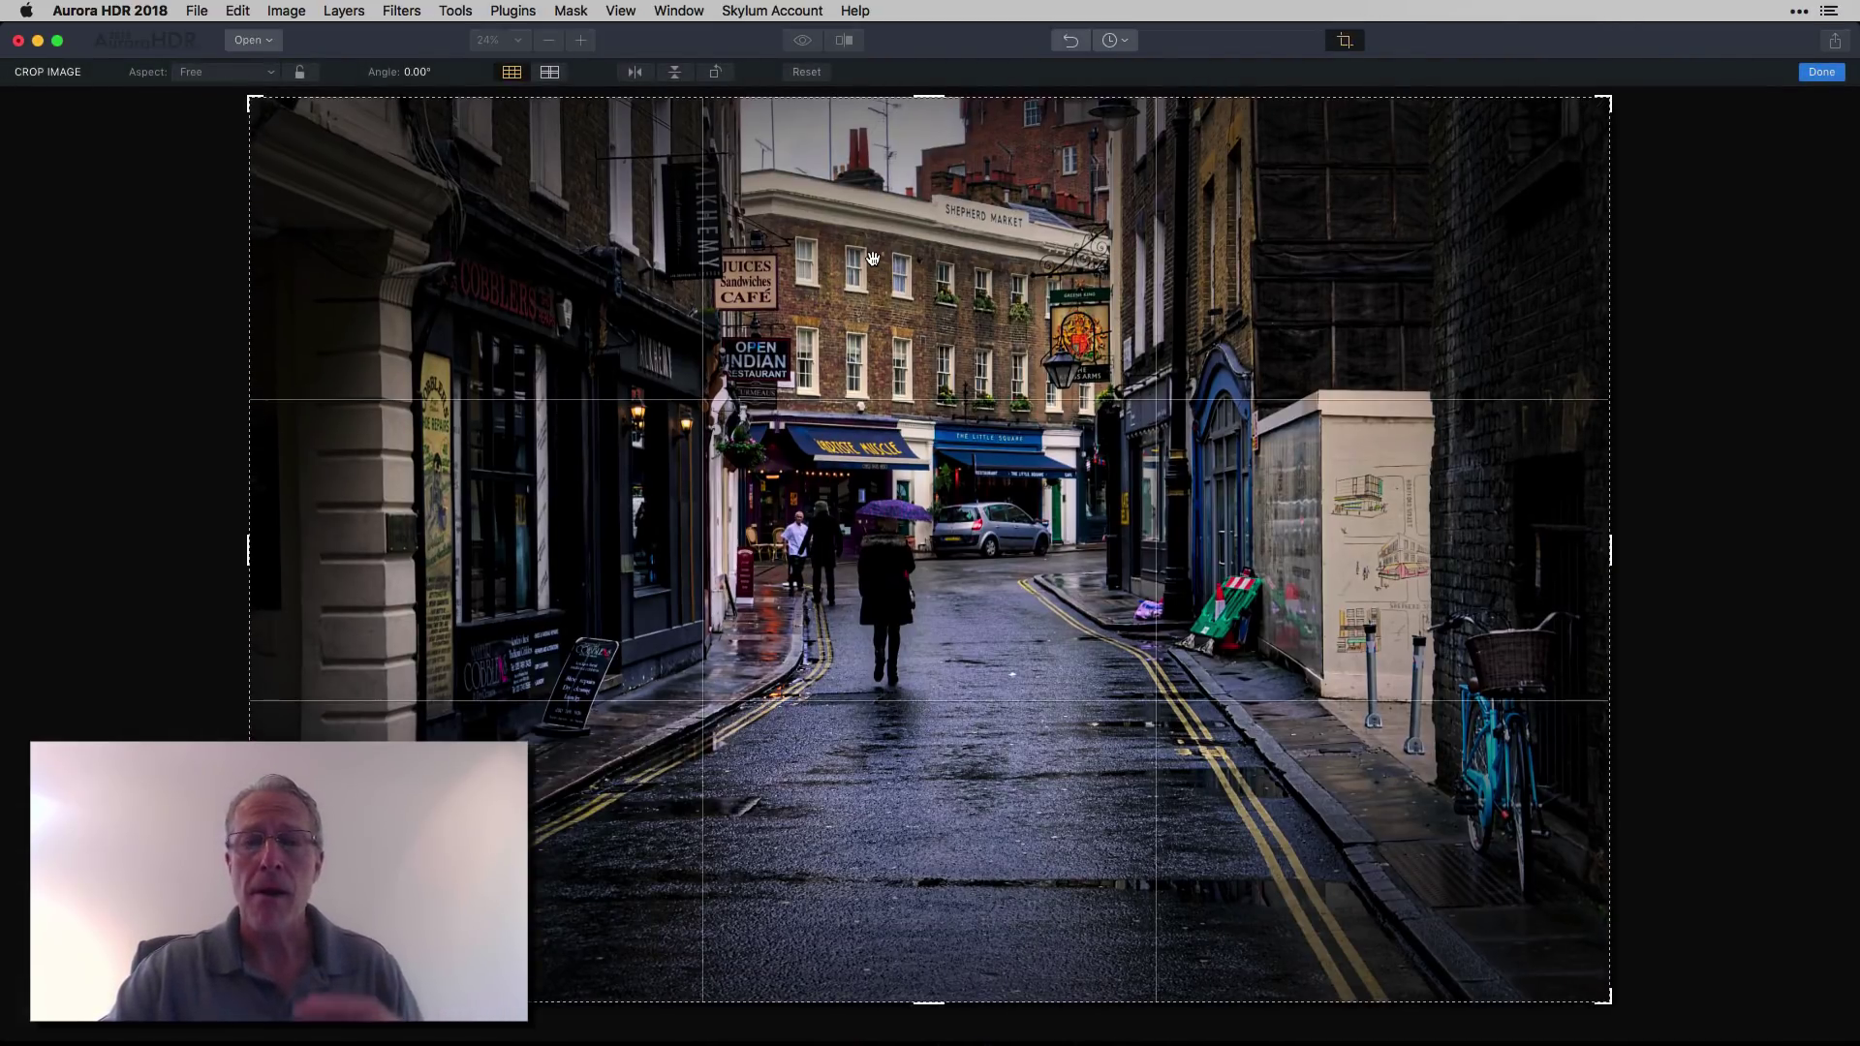
click(228, 71)
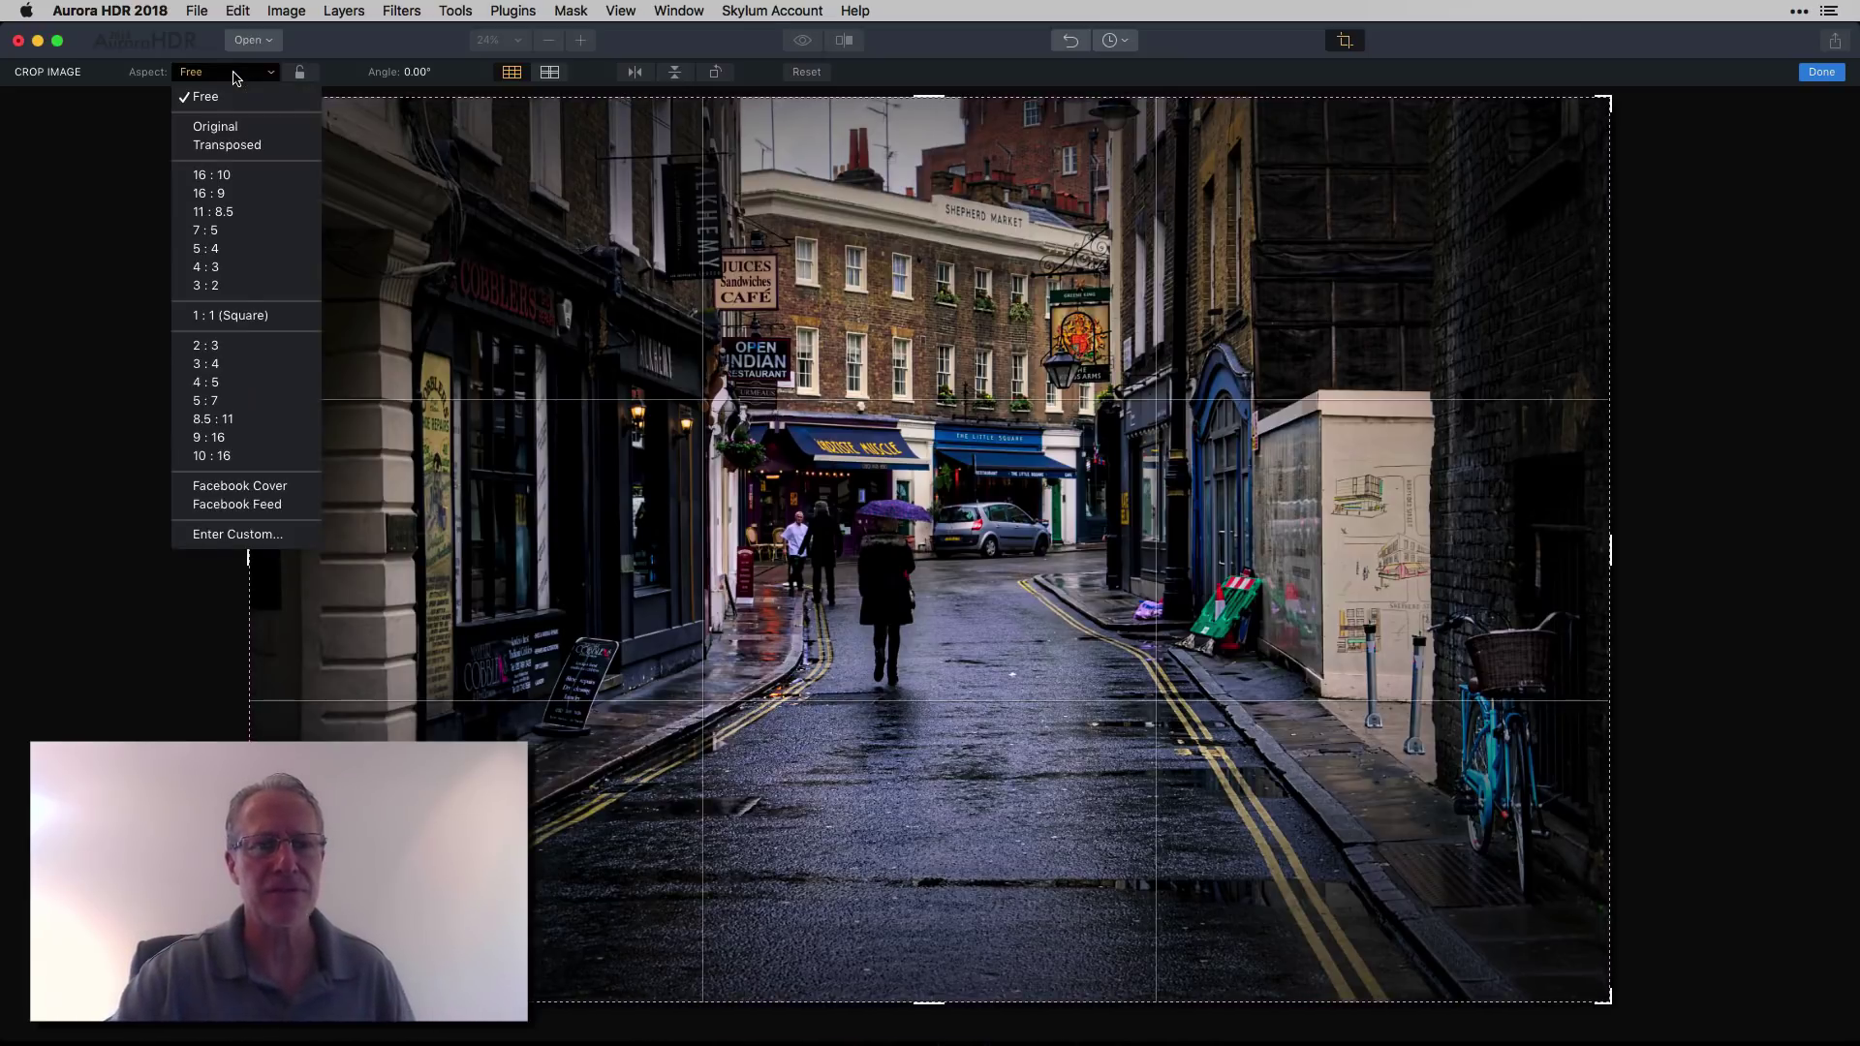
click(215, 176)
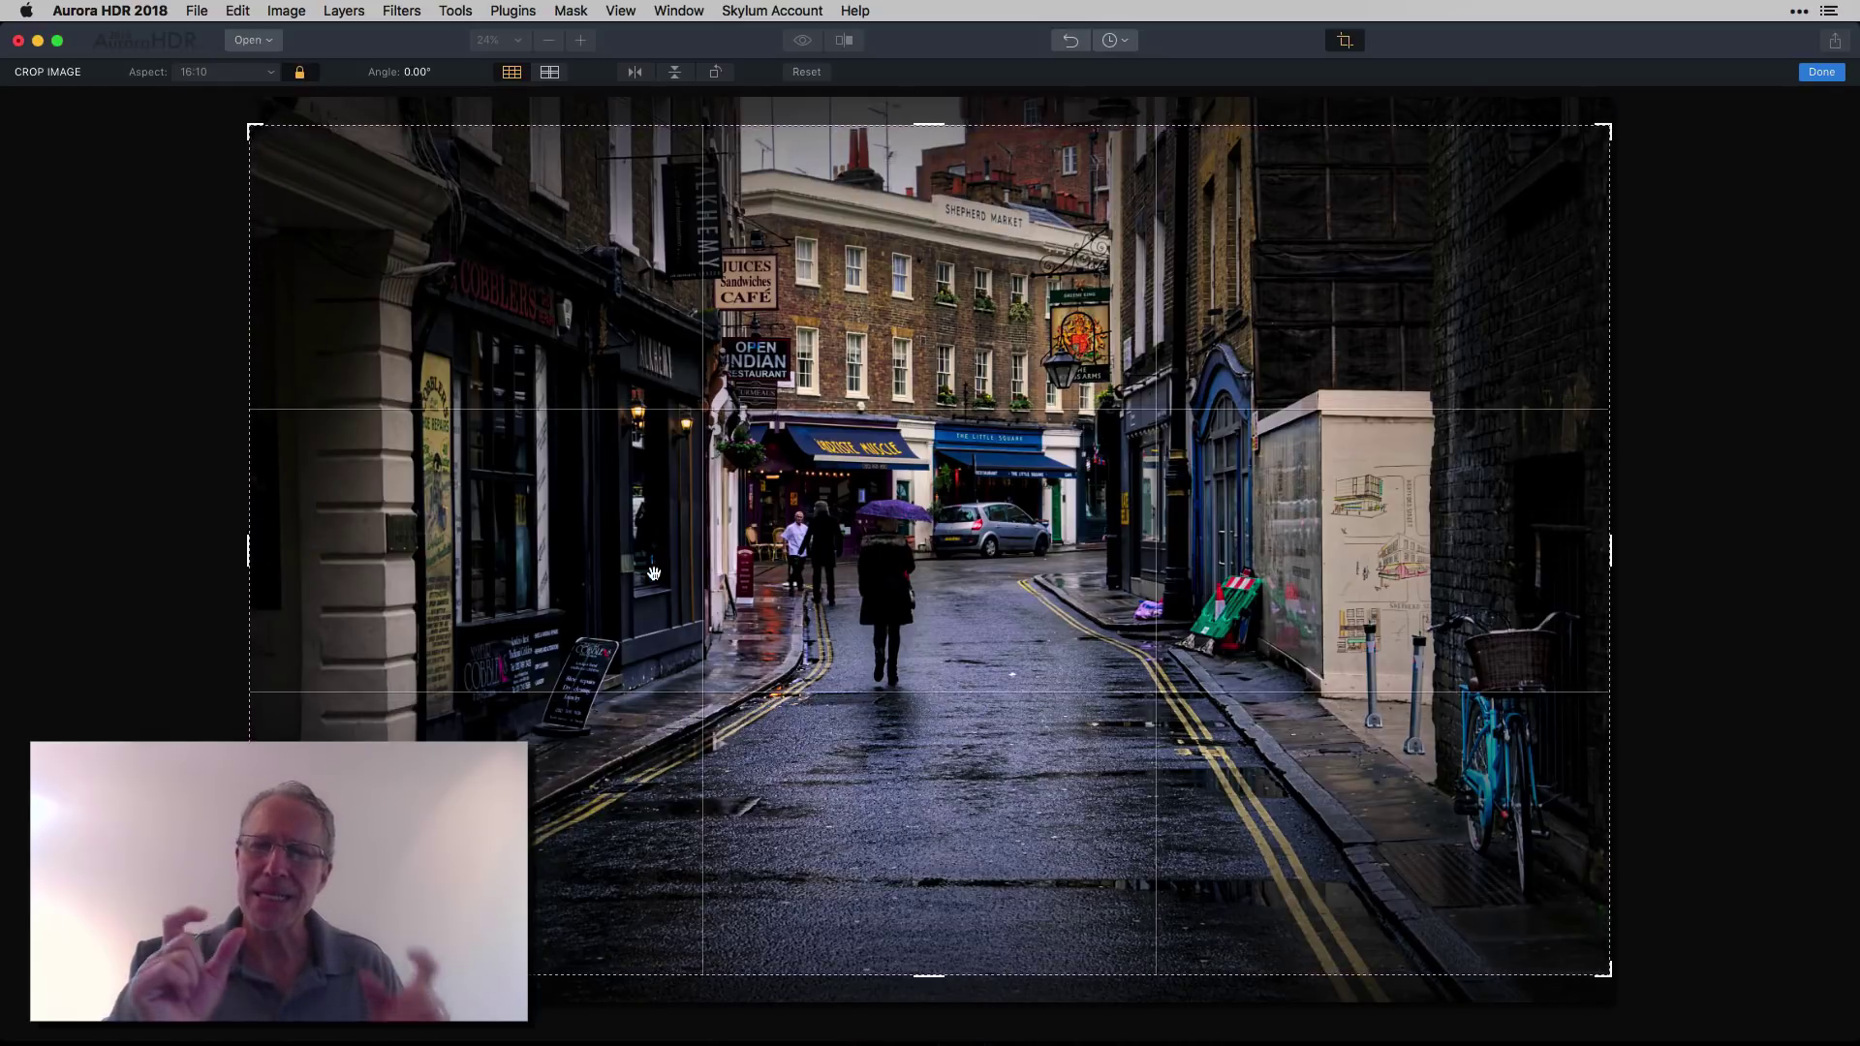
Step: Tighten the crop frame to about 5269 x 3293 px, shift the photo slightly upward inside it, and apply the crop
drag(249, 548, 330, 555)
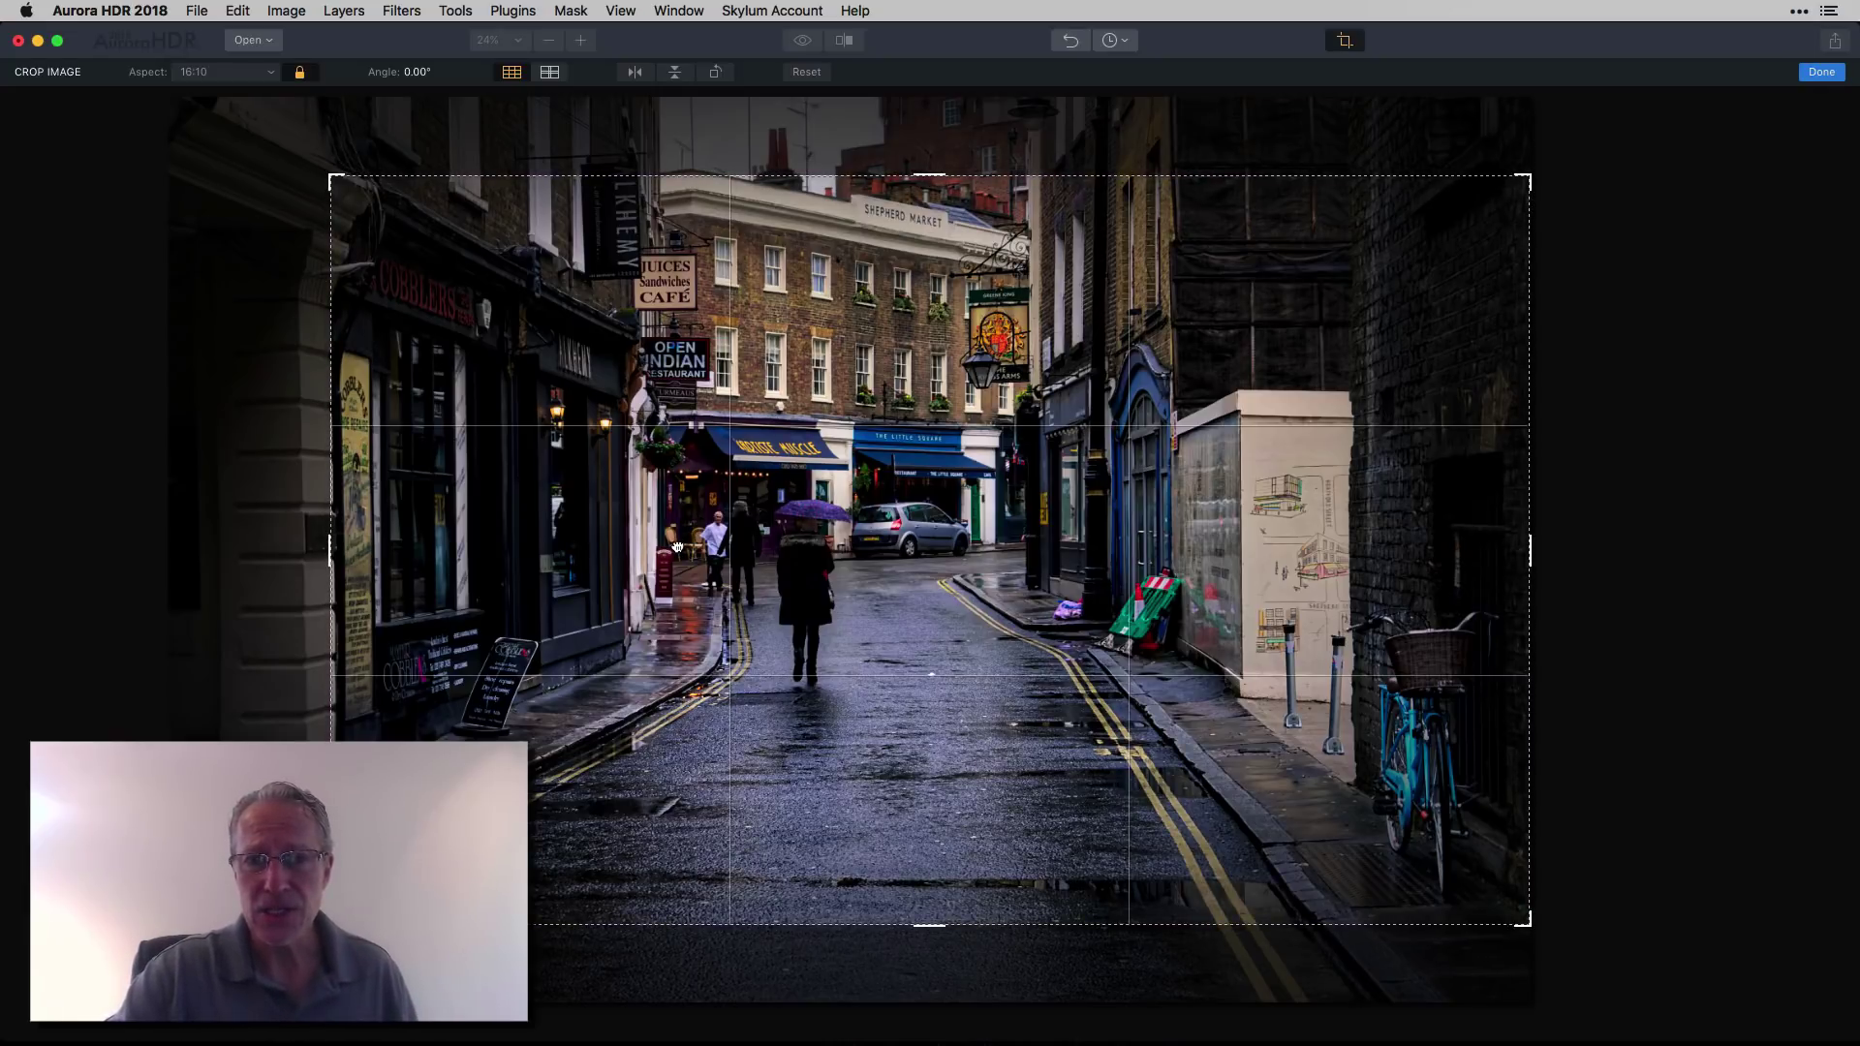
drag(677, 545, 677, 539)
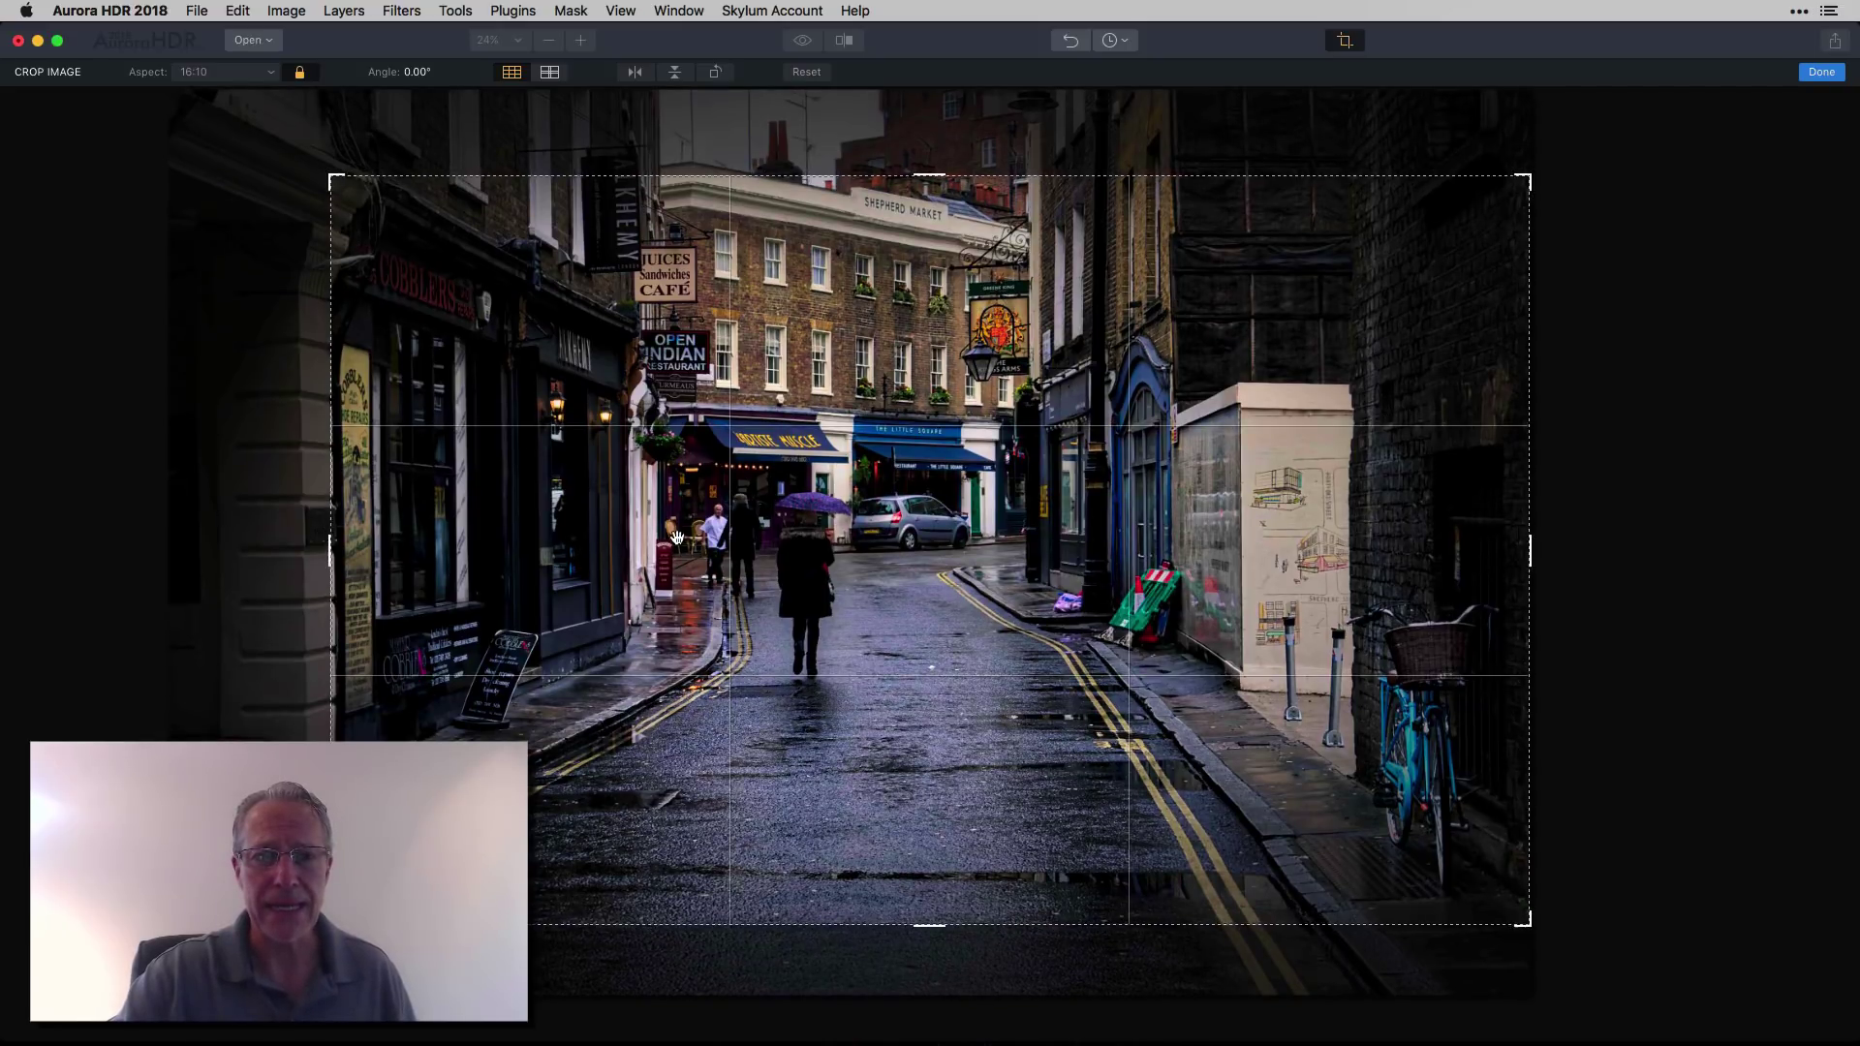
click(1820, 73)
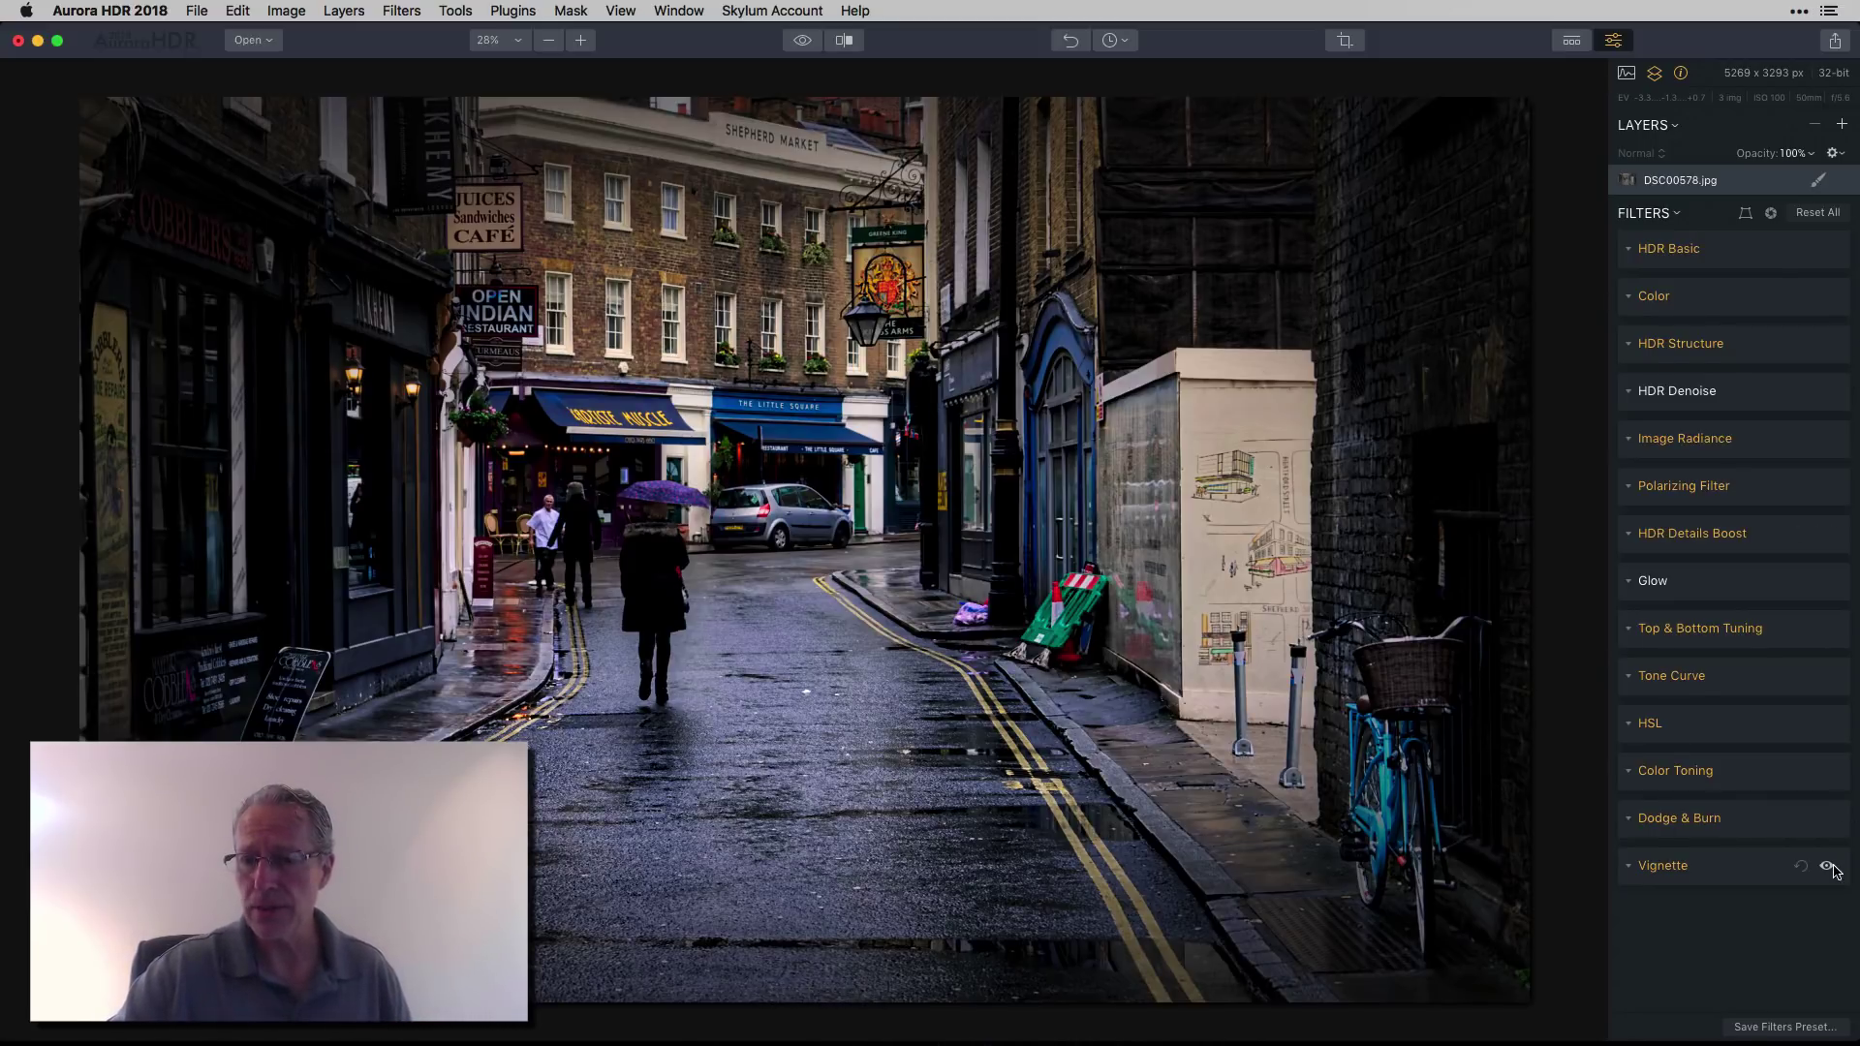
Step: Check the Vignette filter's effect and its type options, keep the type at Post-crop, and collapse the filter's settings
click(1826, 867)
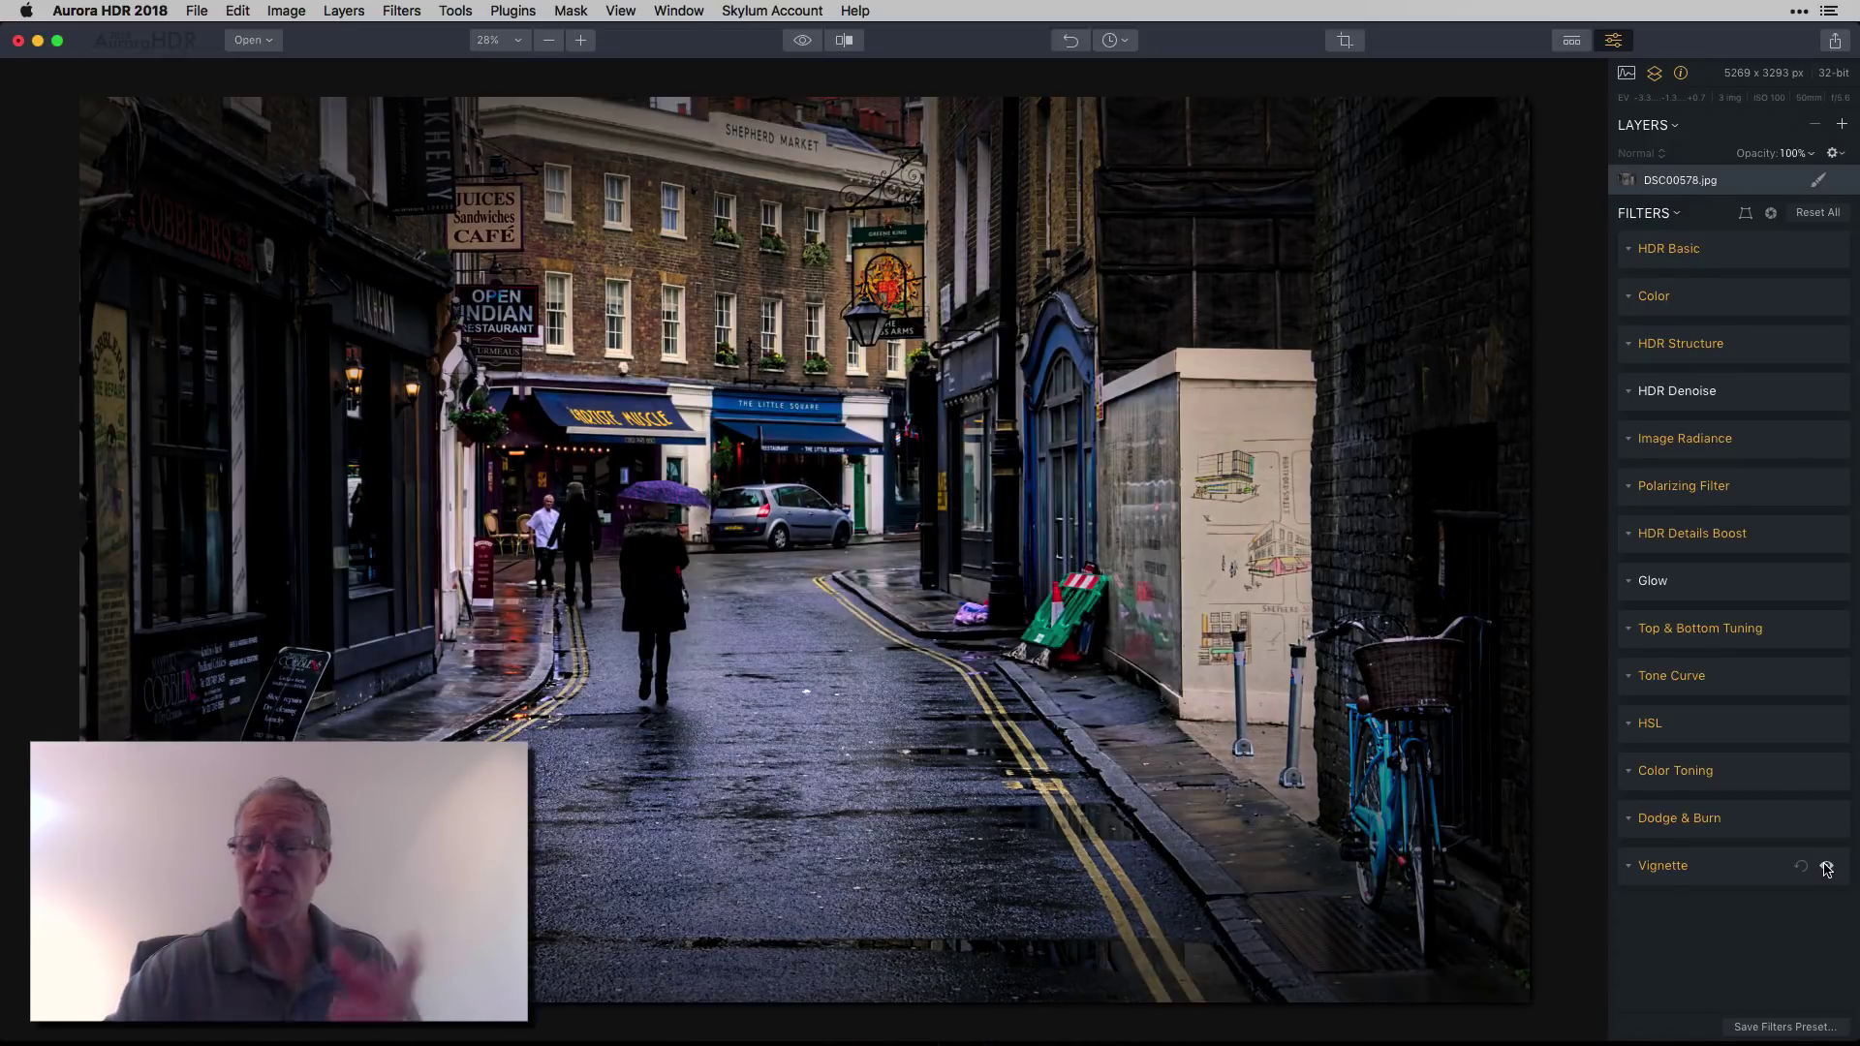
click(1635, 872)
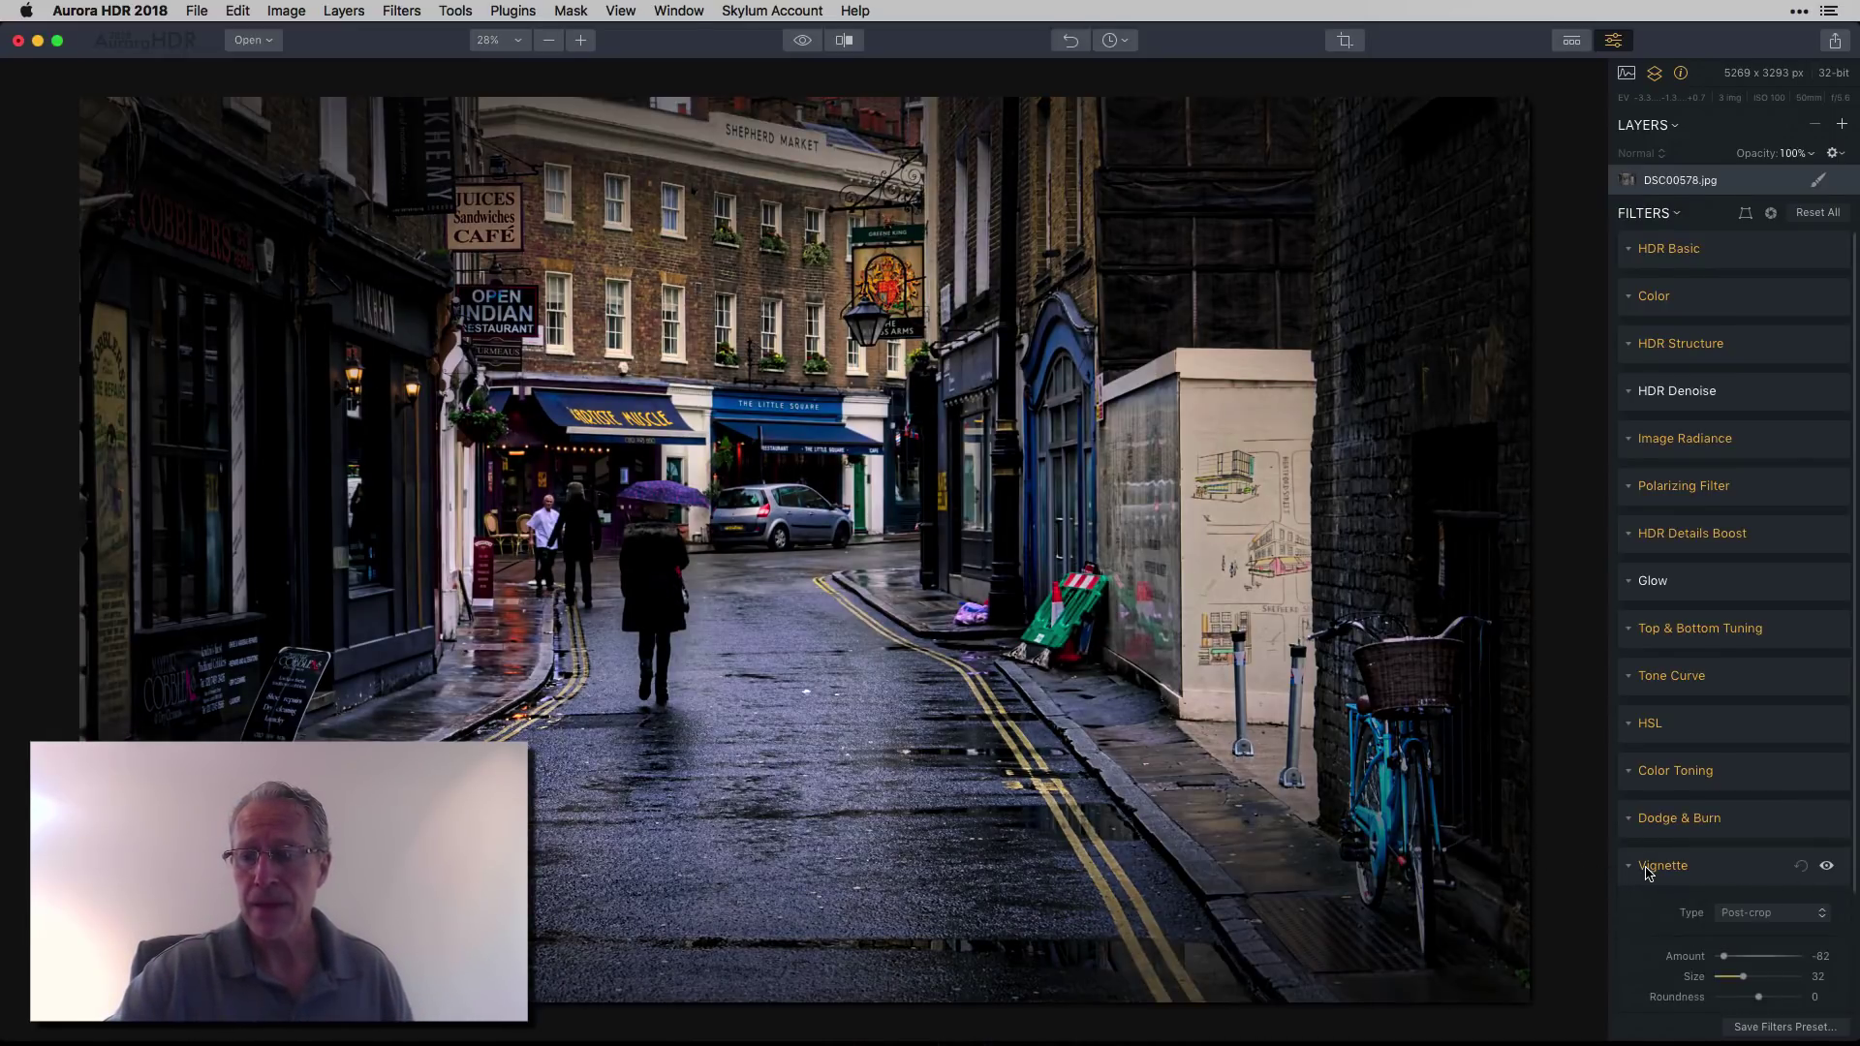
click(1744, 916)
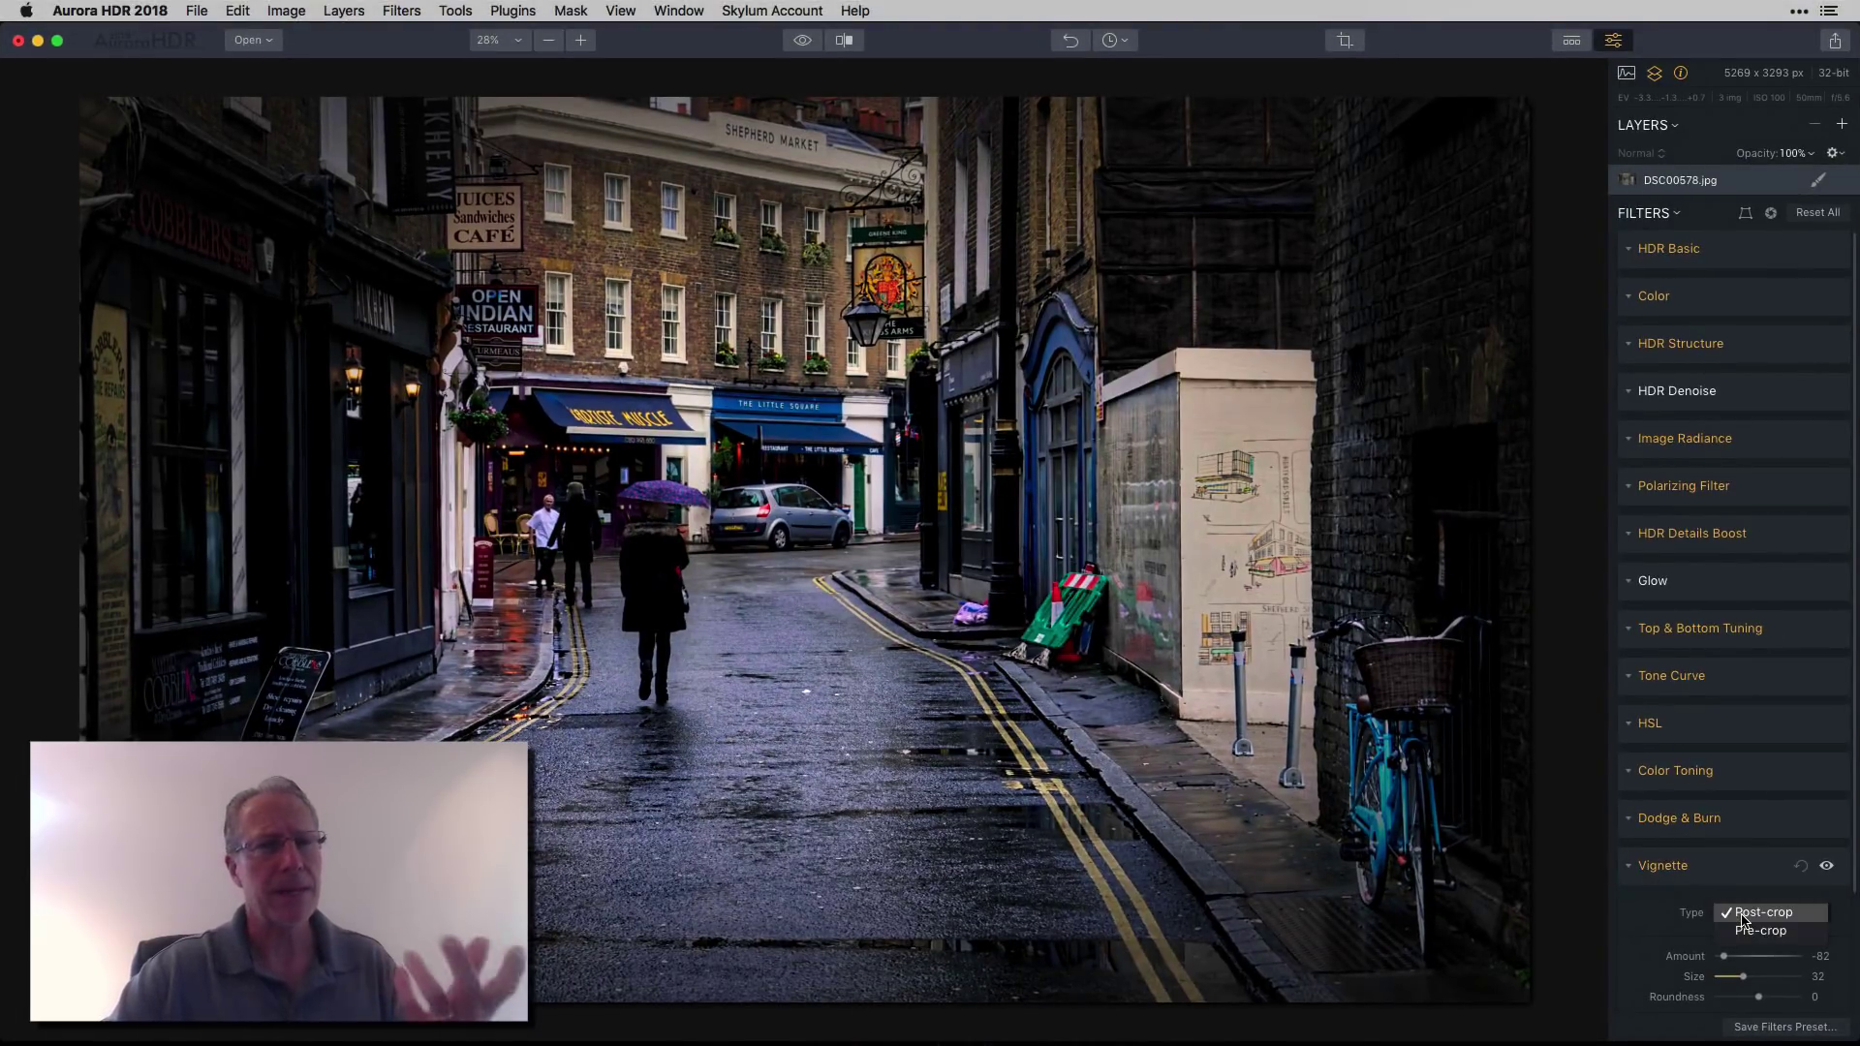
click(1744, 913)
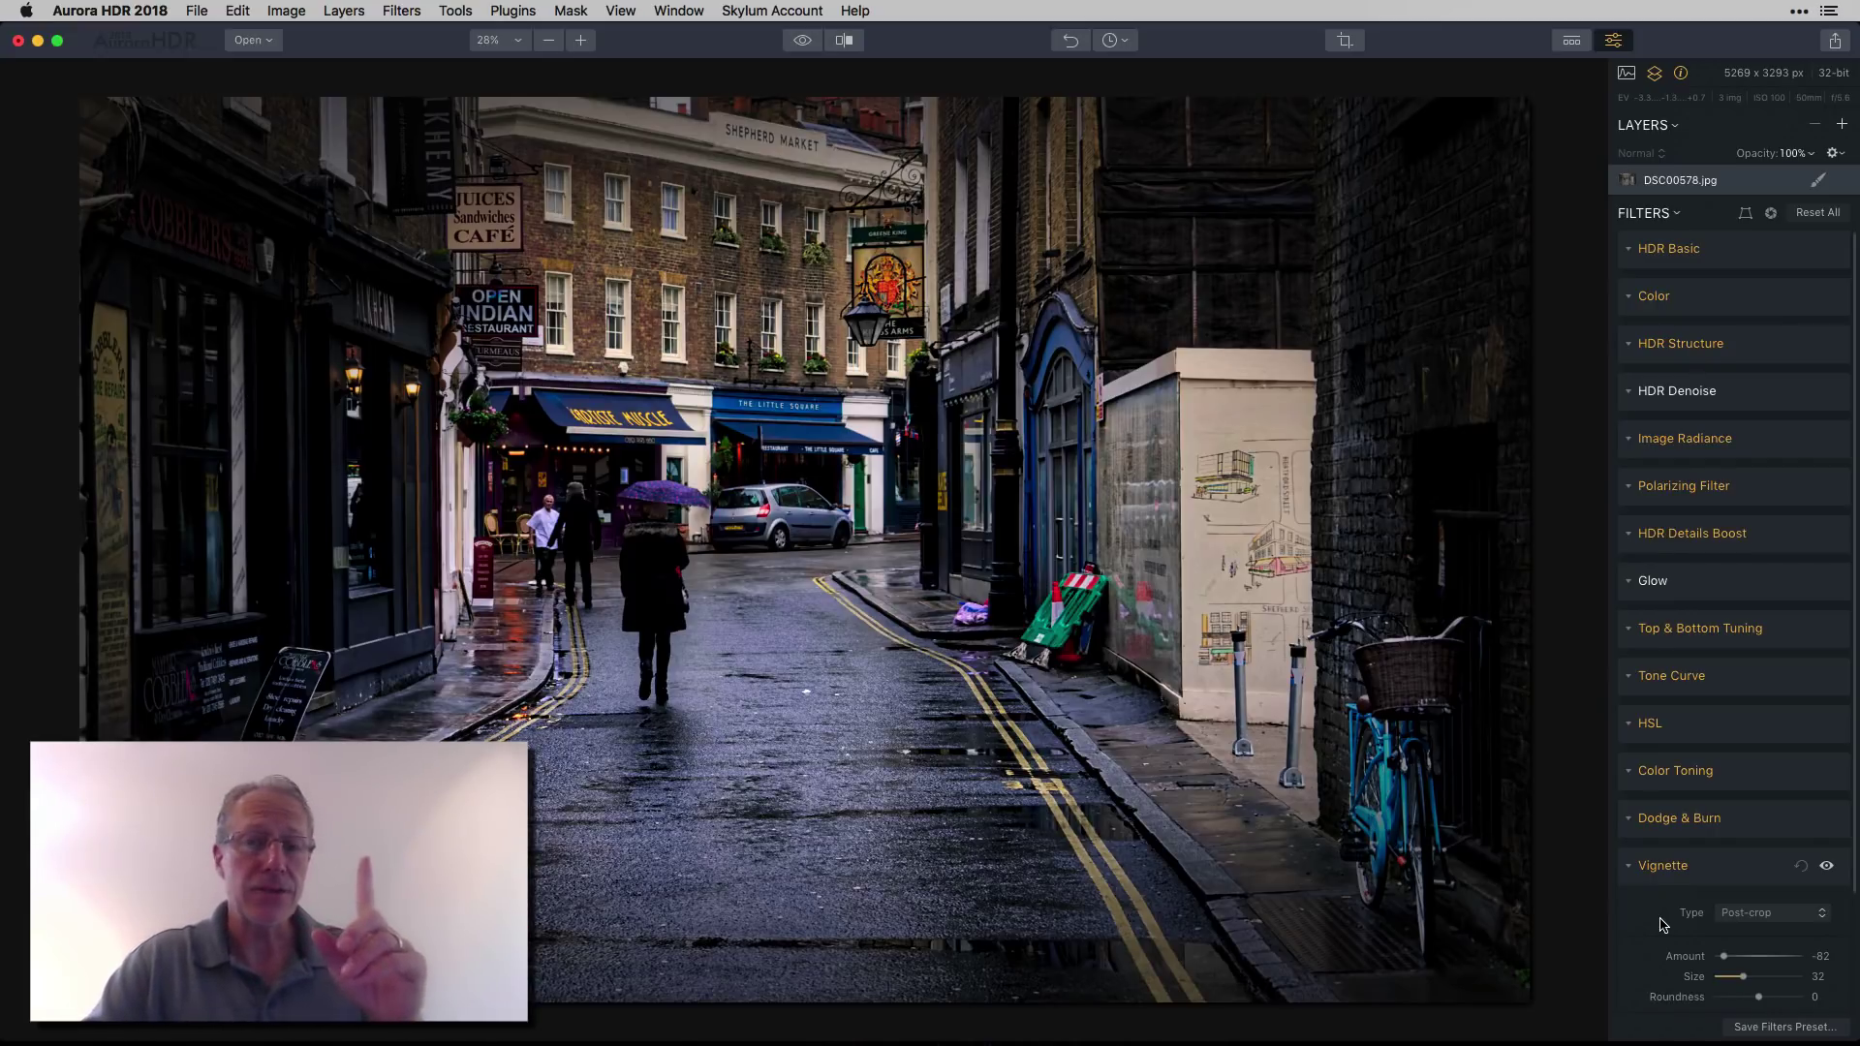
click(1629, 872)
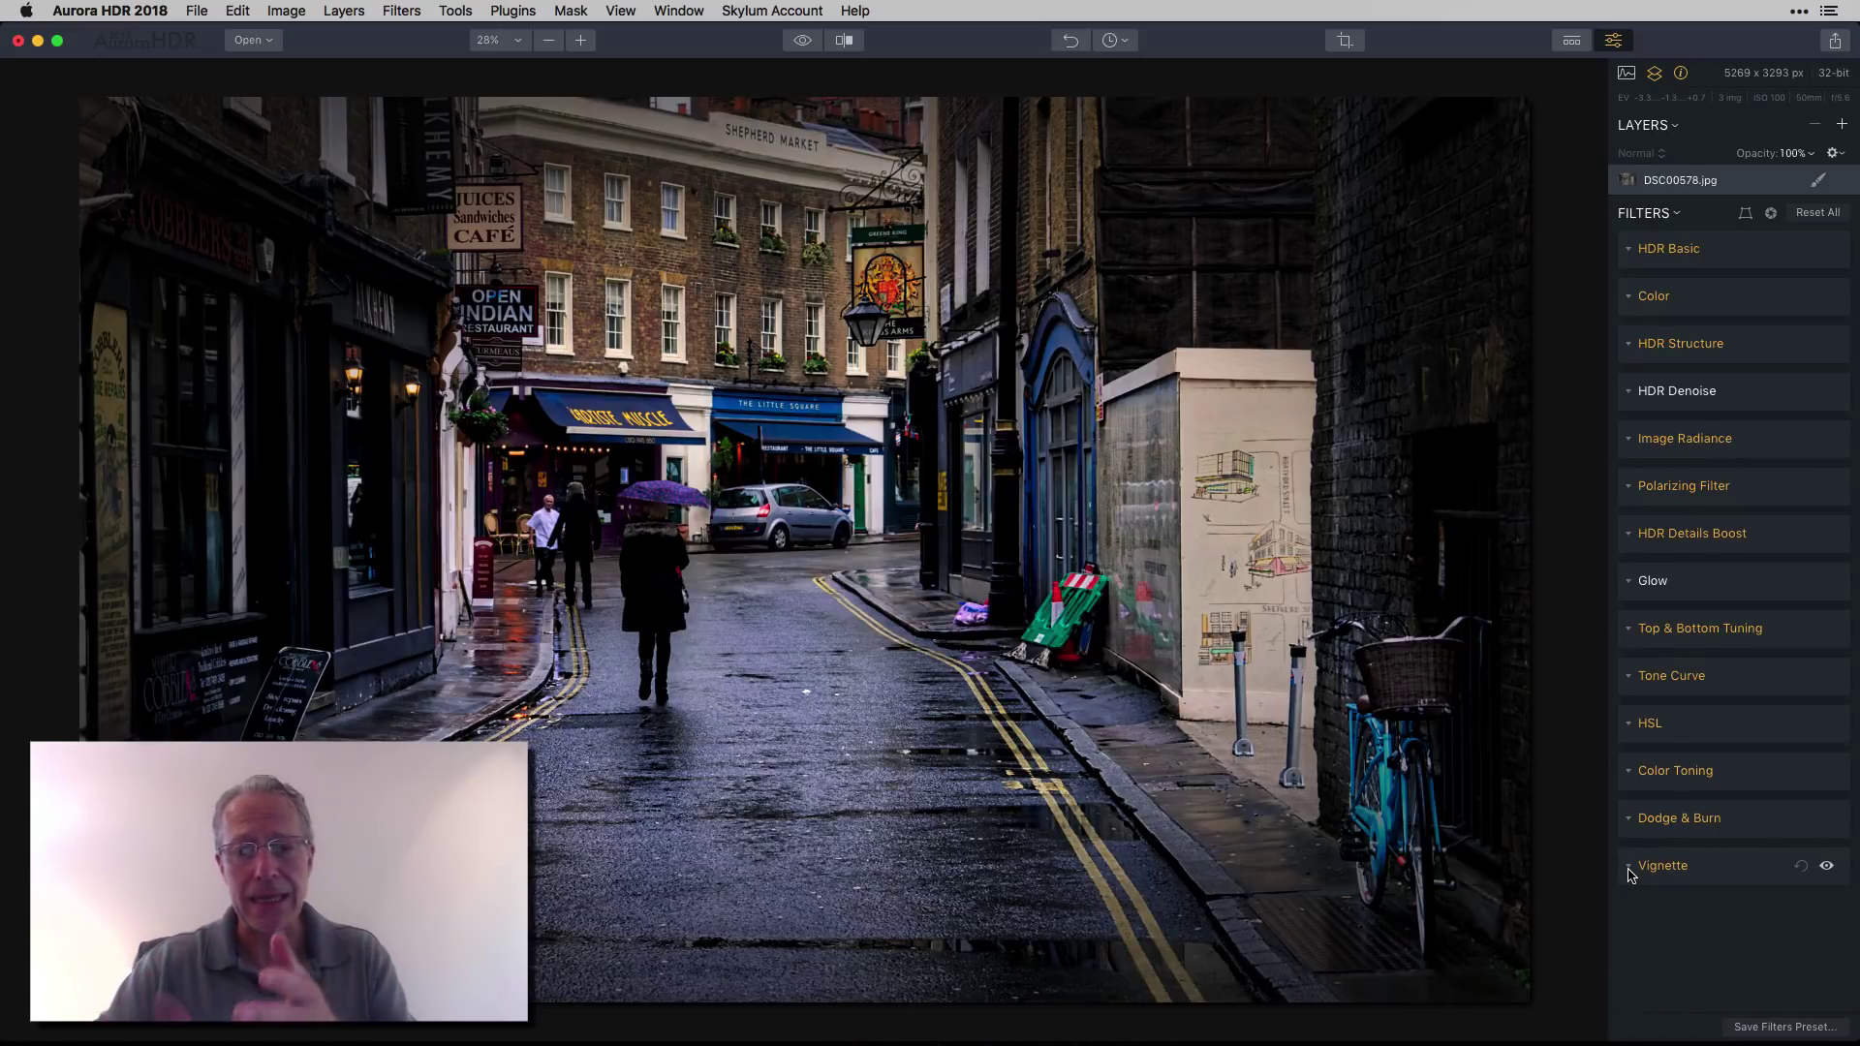
Step: Paint over the bicycle's basket with the Dodge & Burn Lighten brush at 40% strength and finish painting
click(1675, 821)
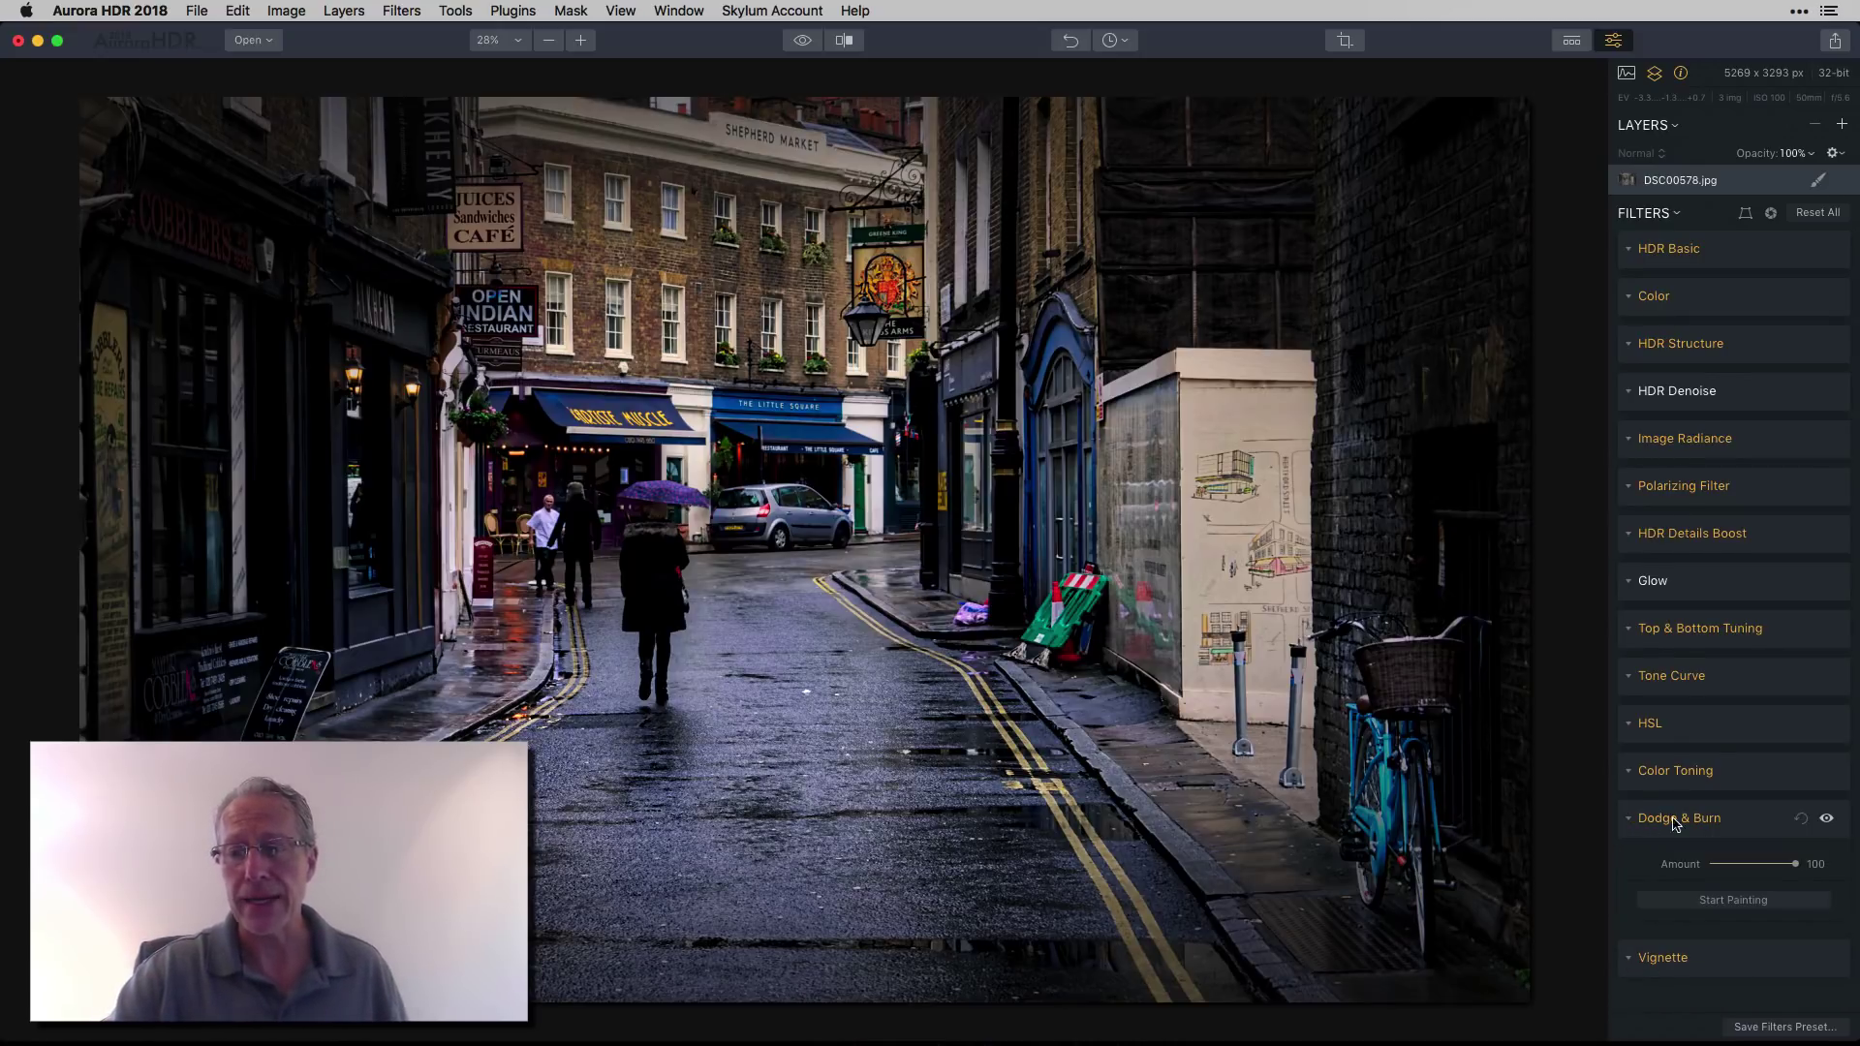
click(1728, 901)
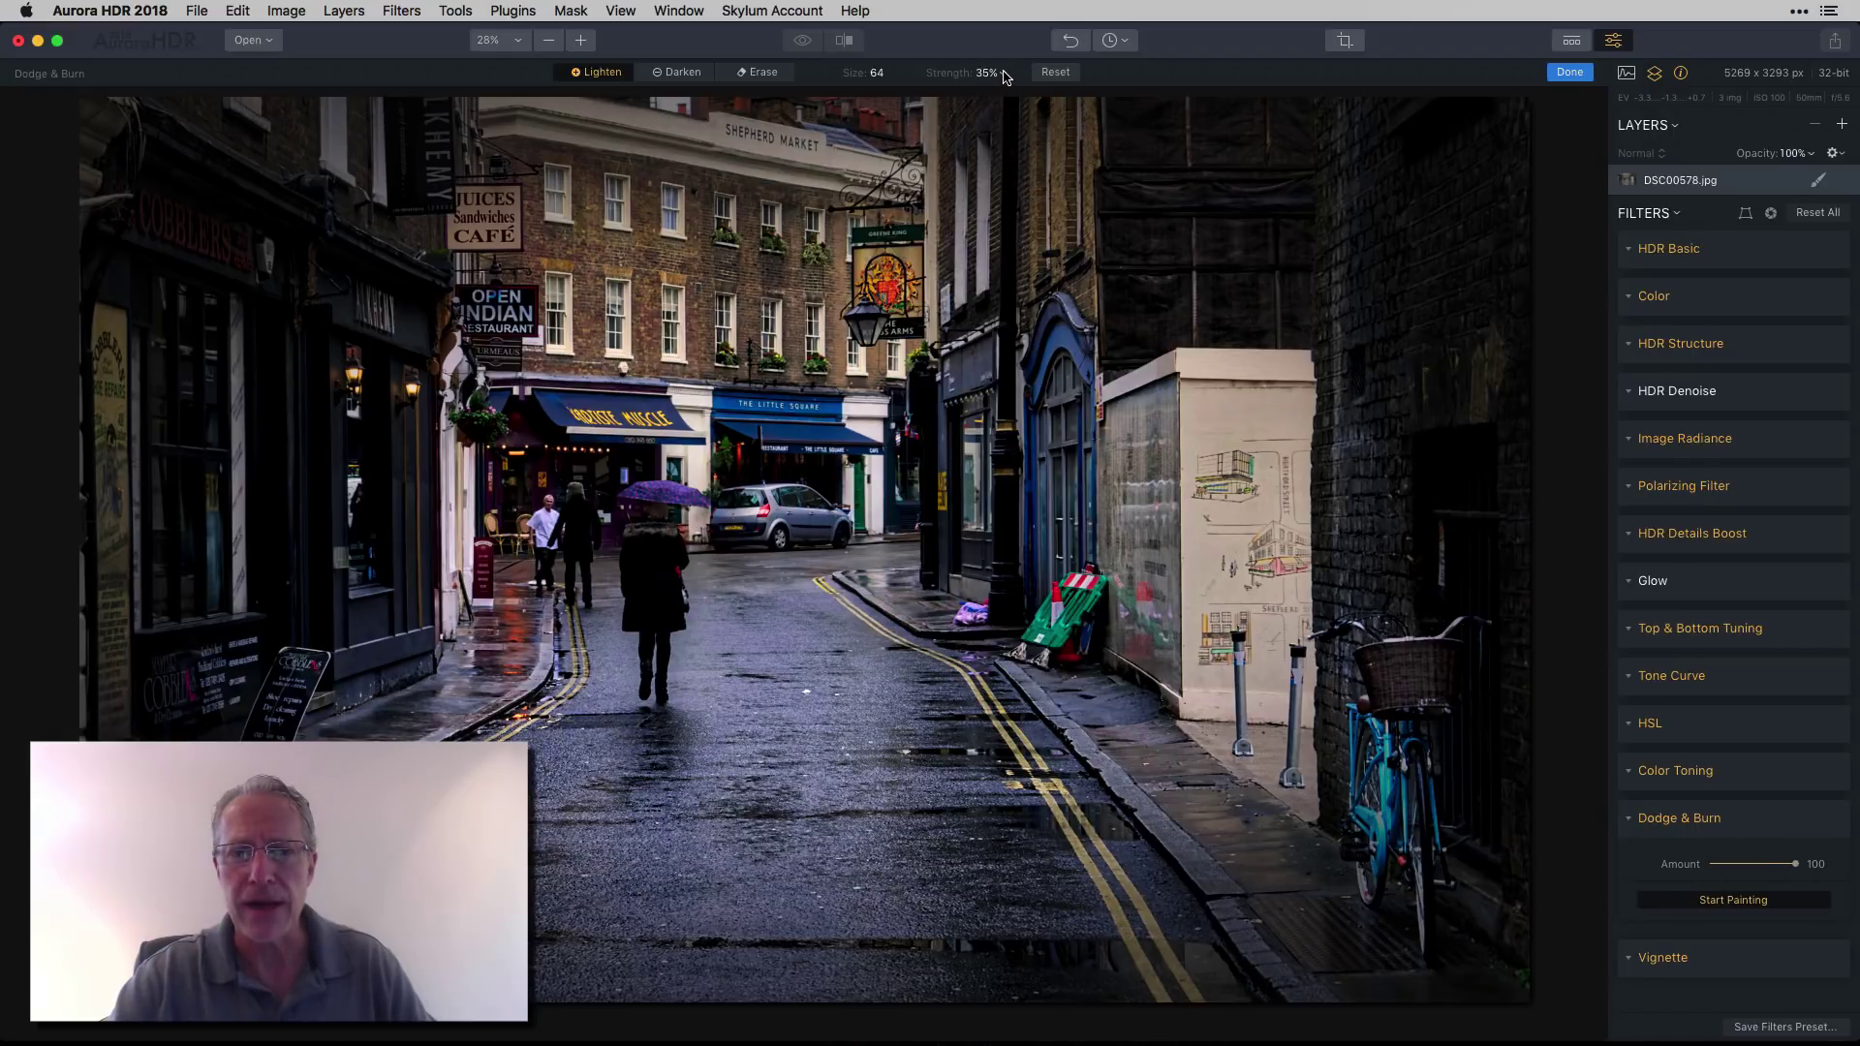
click(1004, 74)
drag(990, 92, 995, 93)
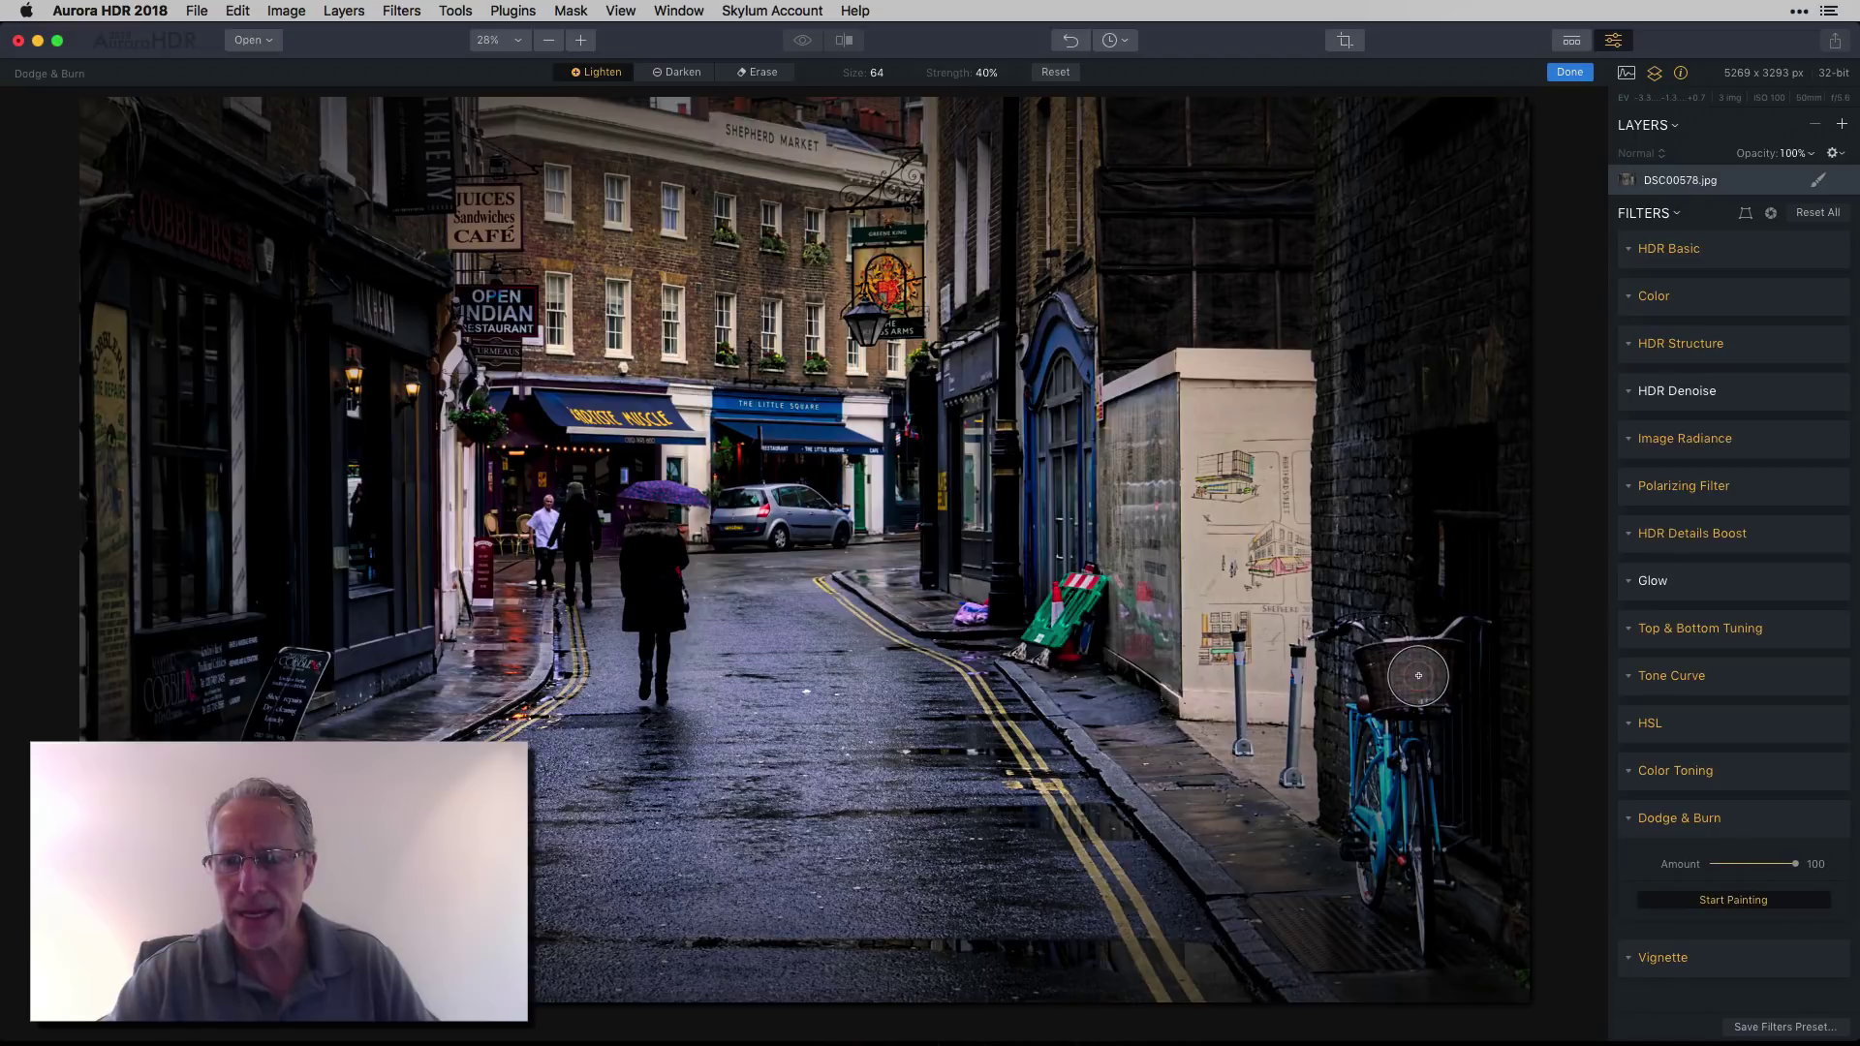
mouse_move(1418, 675)
mouse_down()
mouse_move(1410, 715)
mouse_move(1404, 693)
mouse_up()
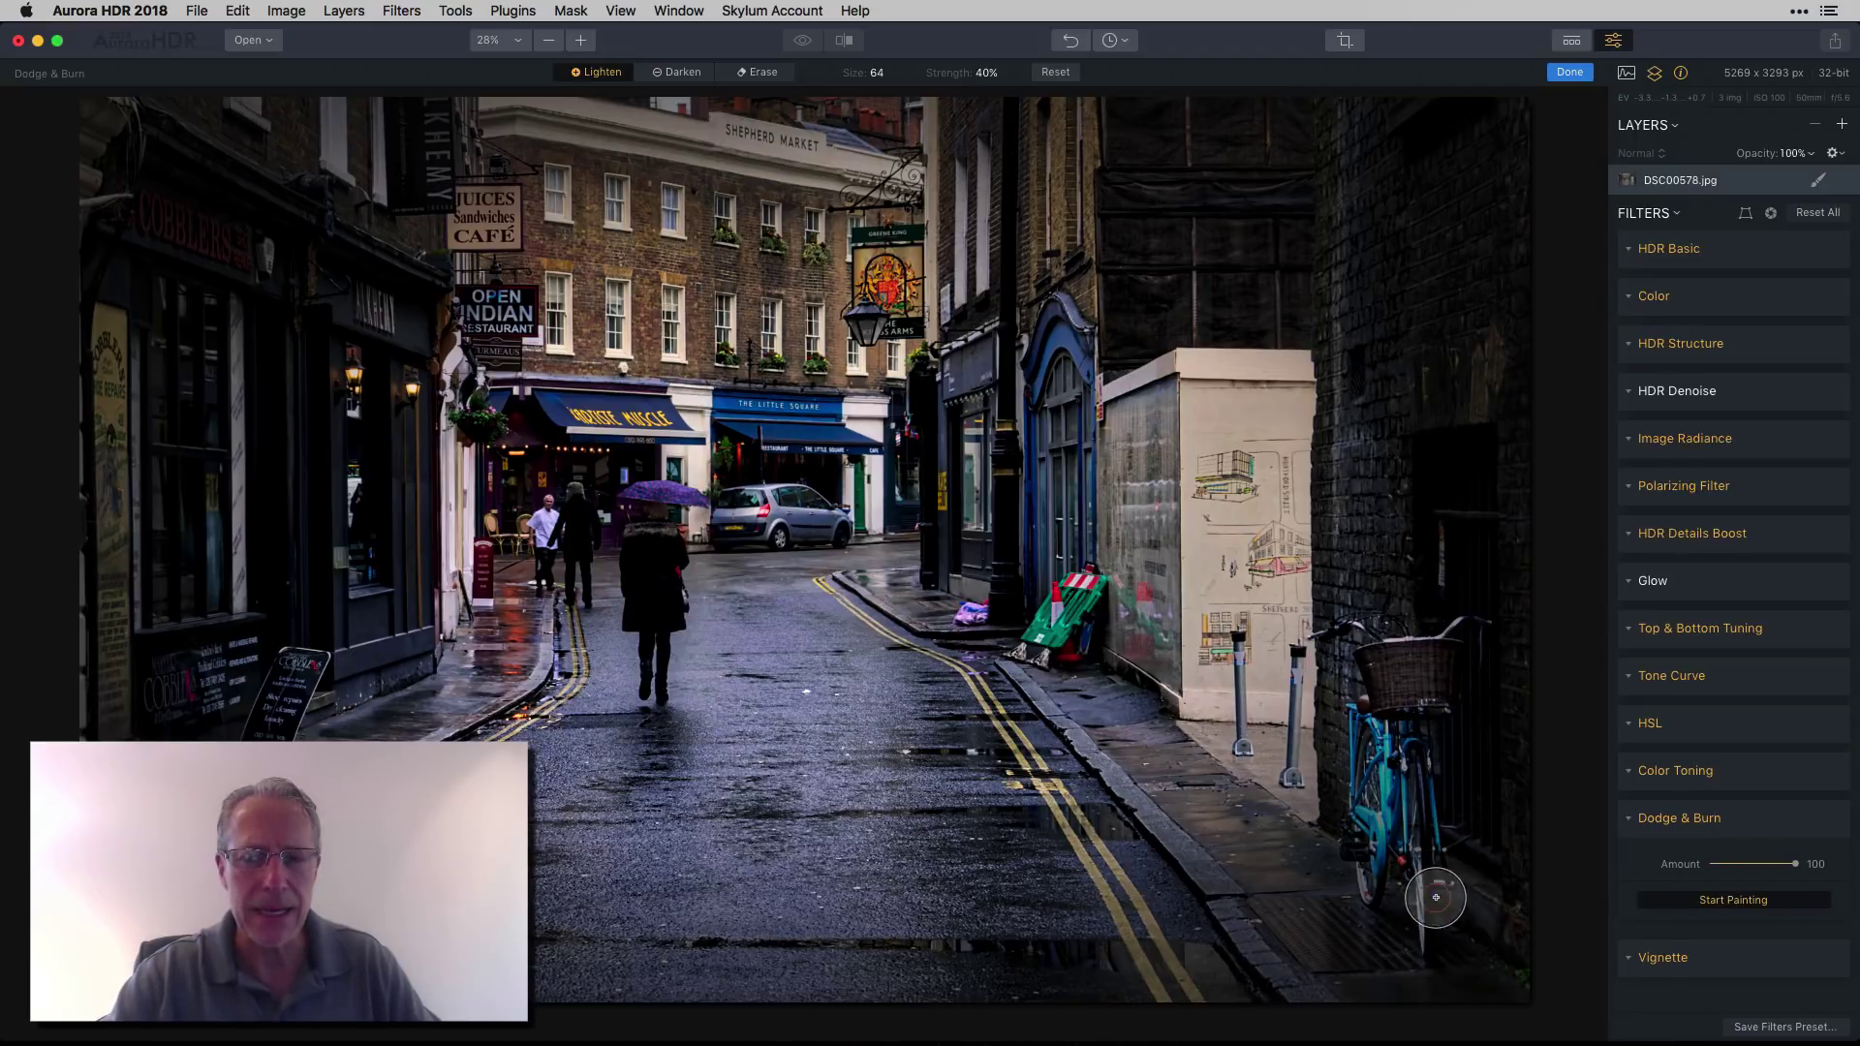
click(1569, 74)
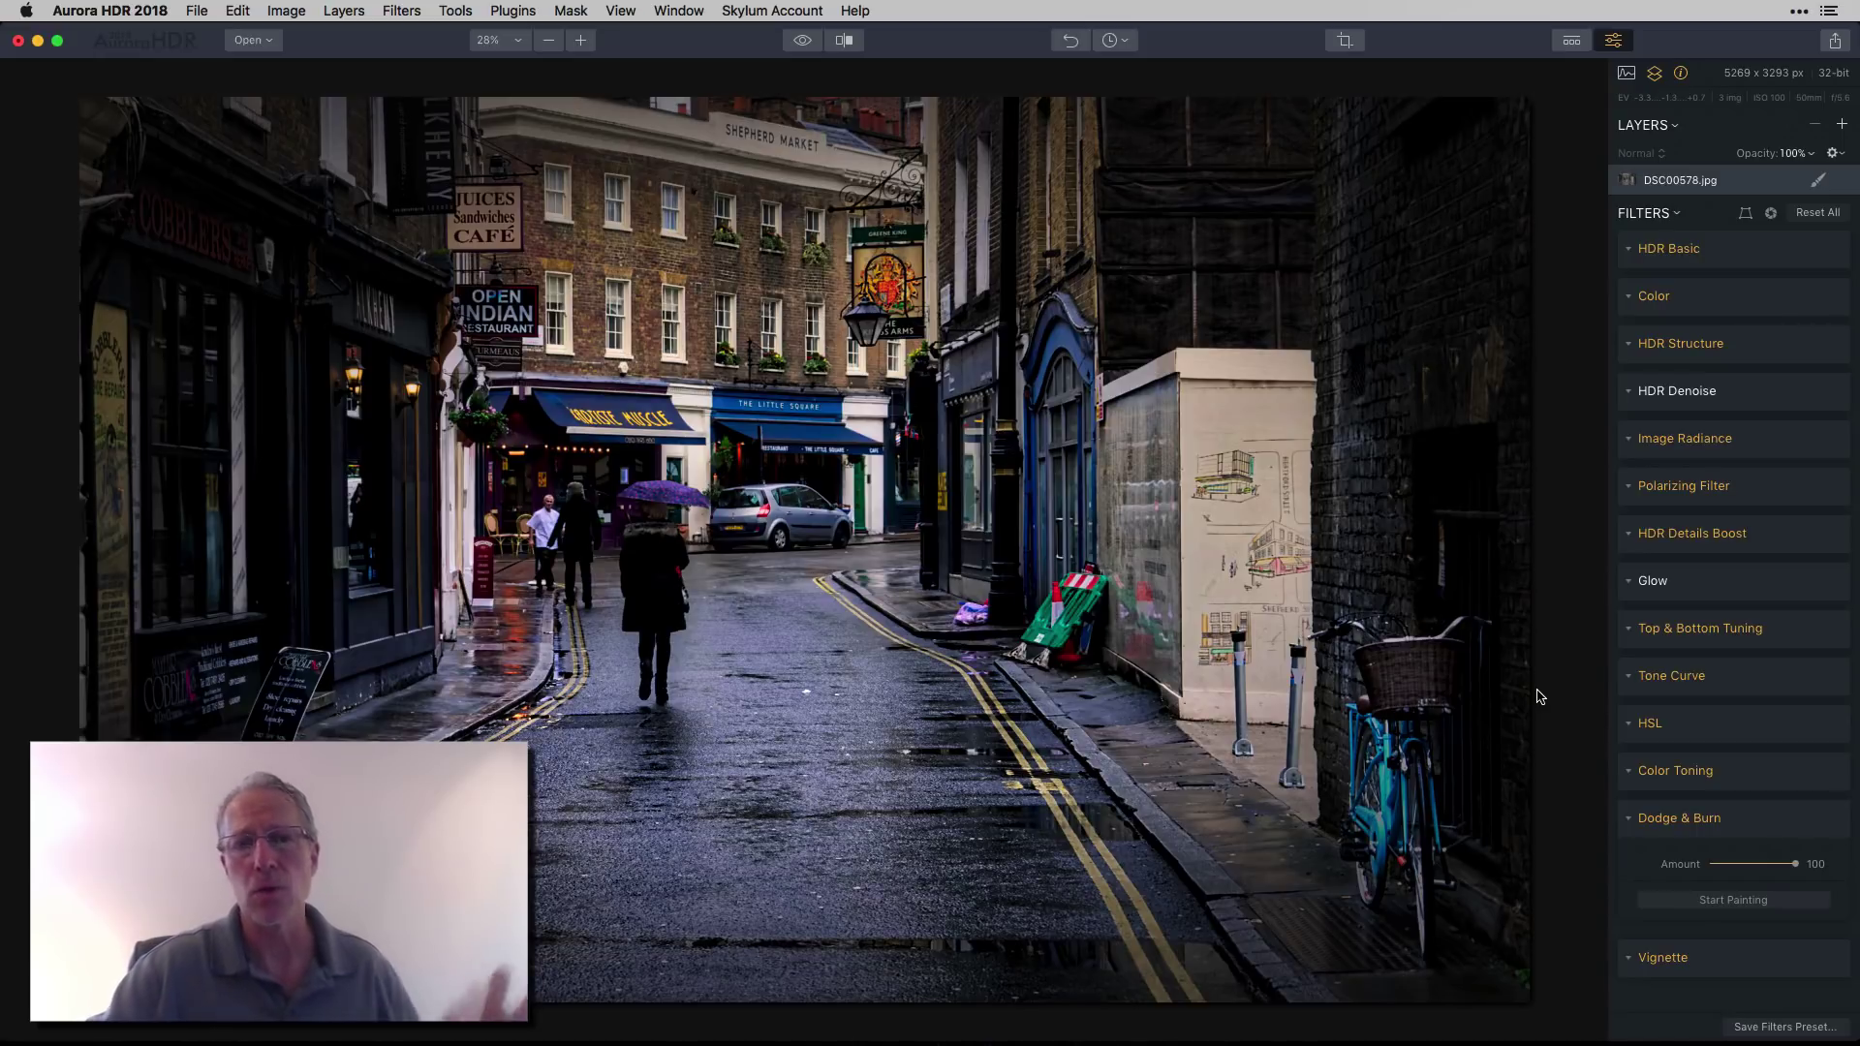
Step: Compare the edit with the original in a split view divided at the dark storefronts, and then across the whole photo
click(849, 48)
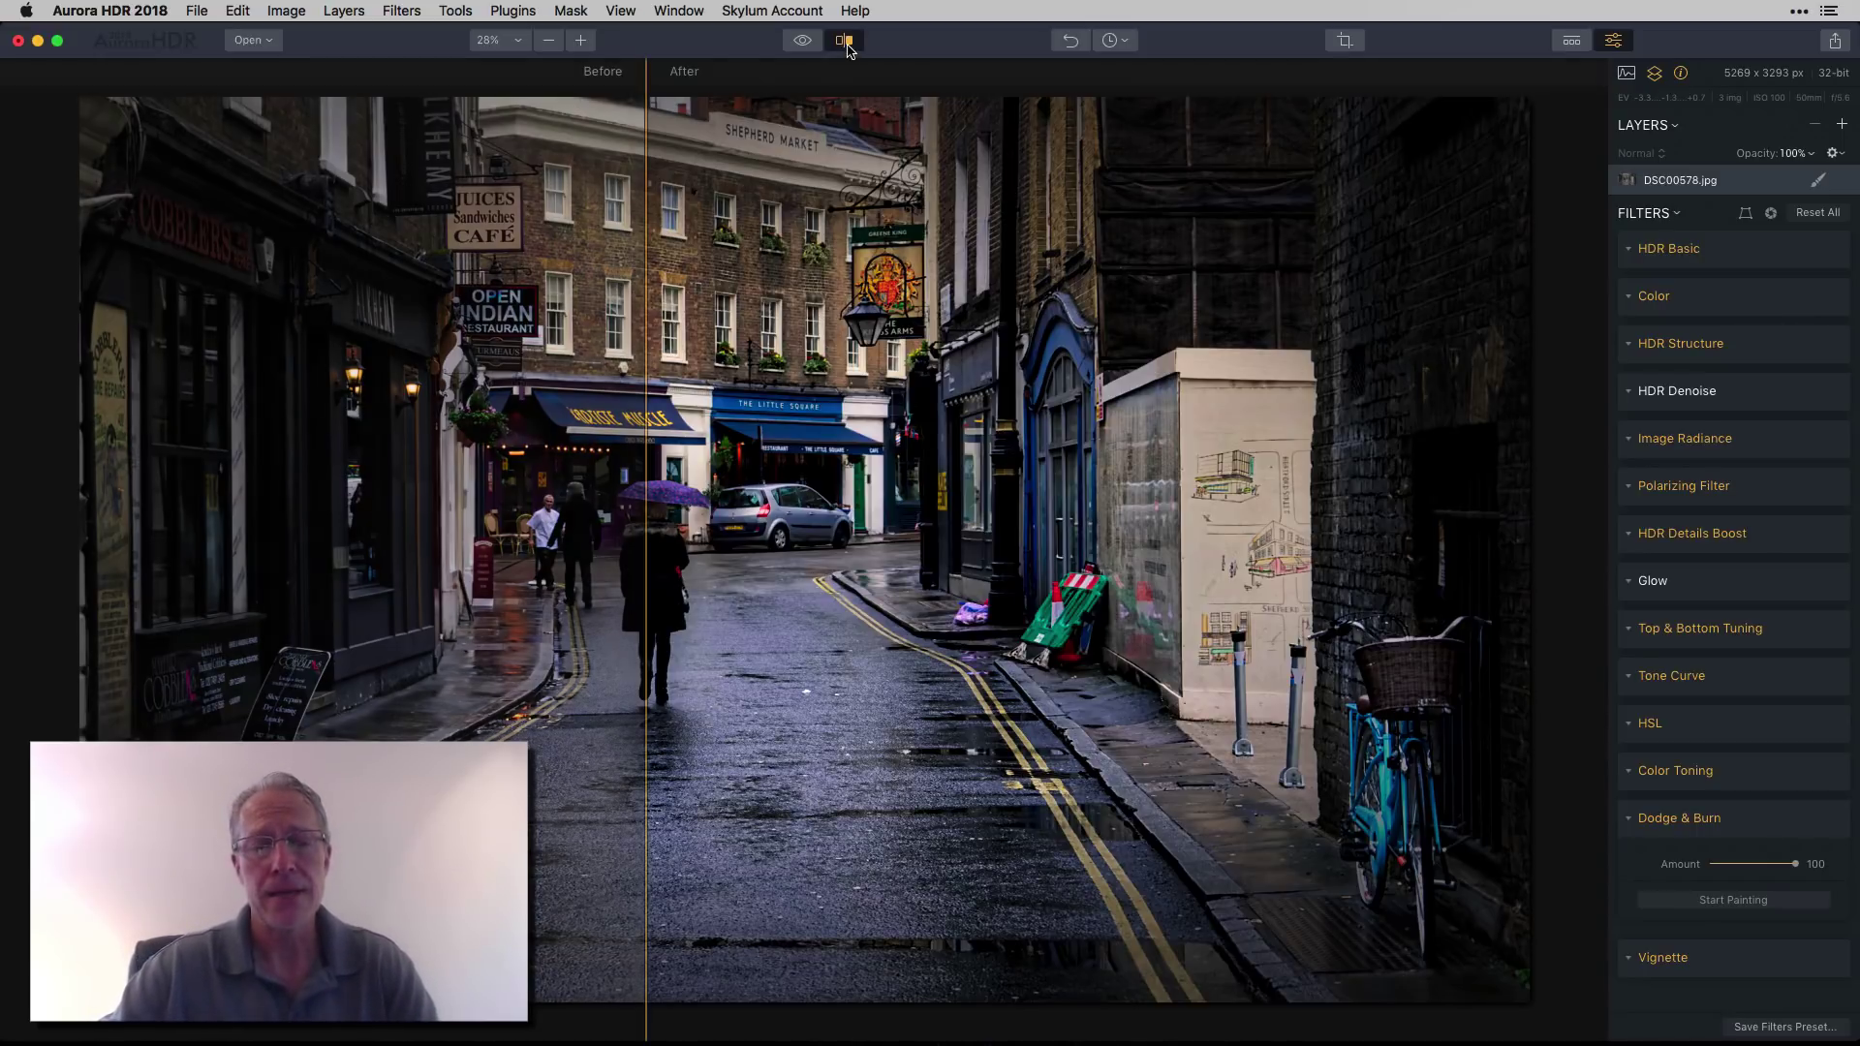
drag(648, 249, 371, 220)
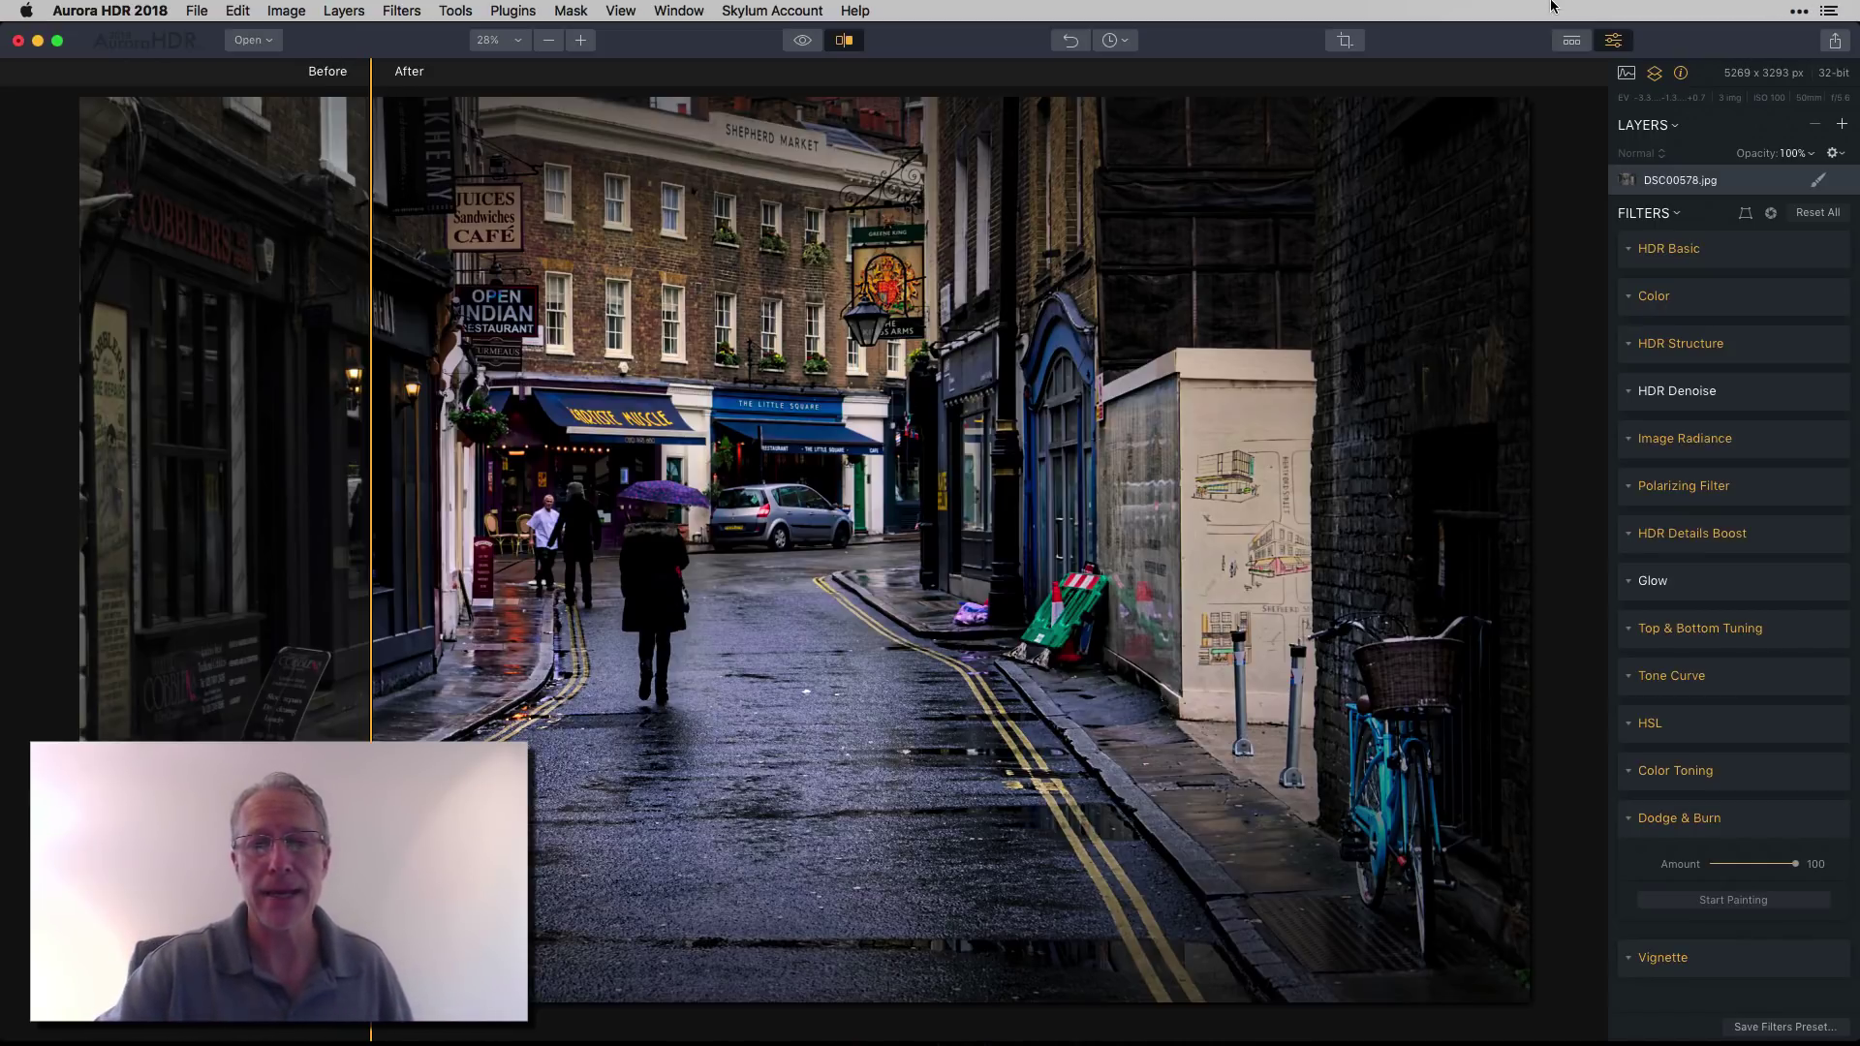
click(844, 40)
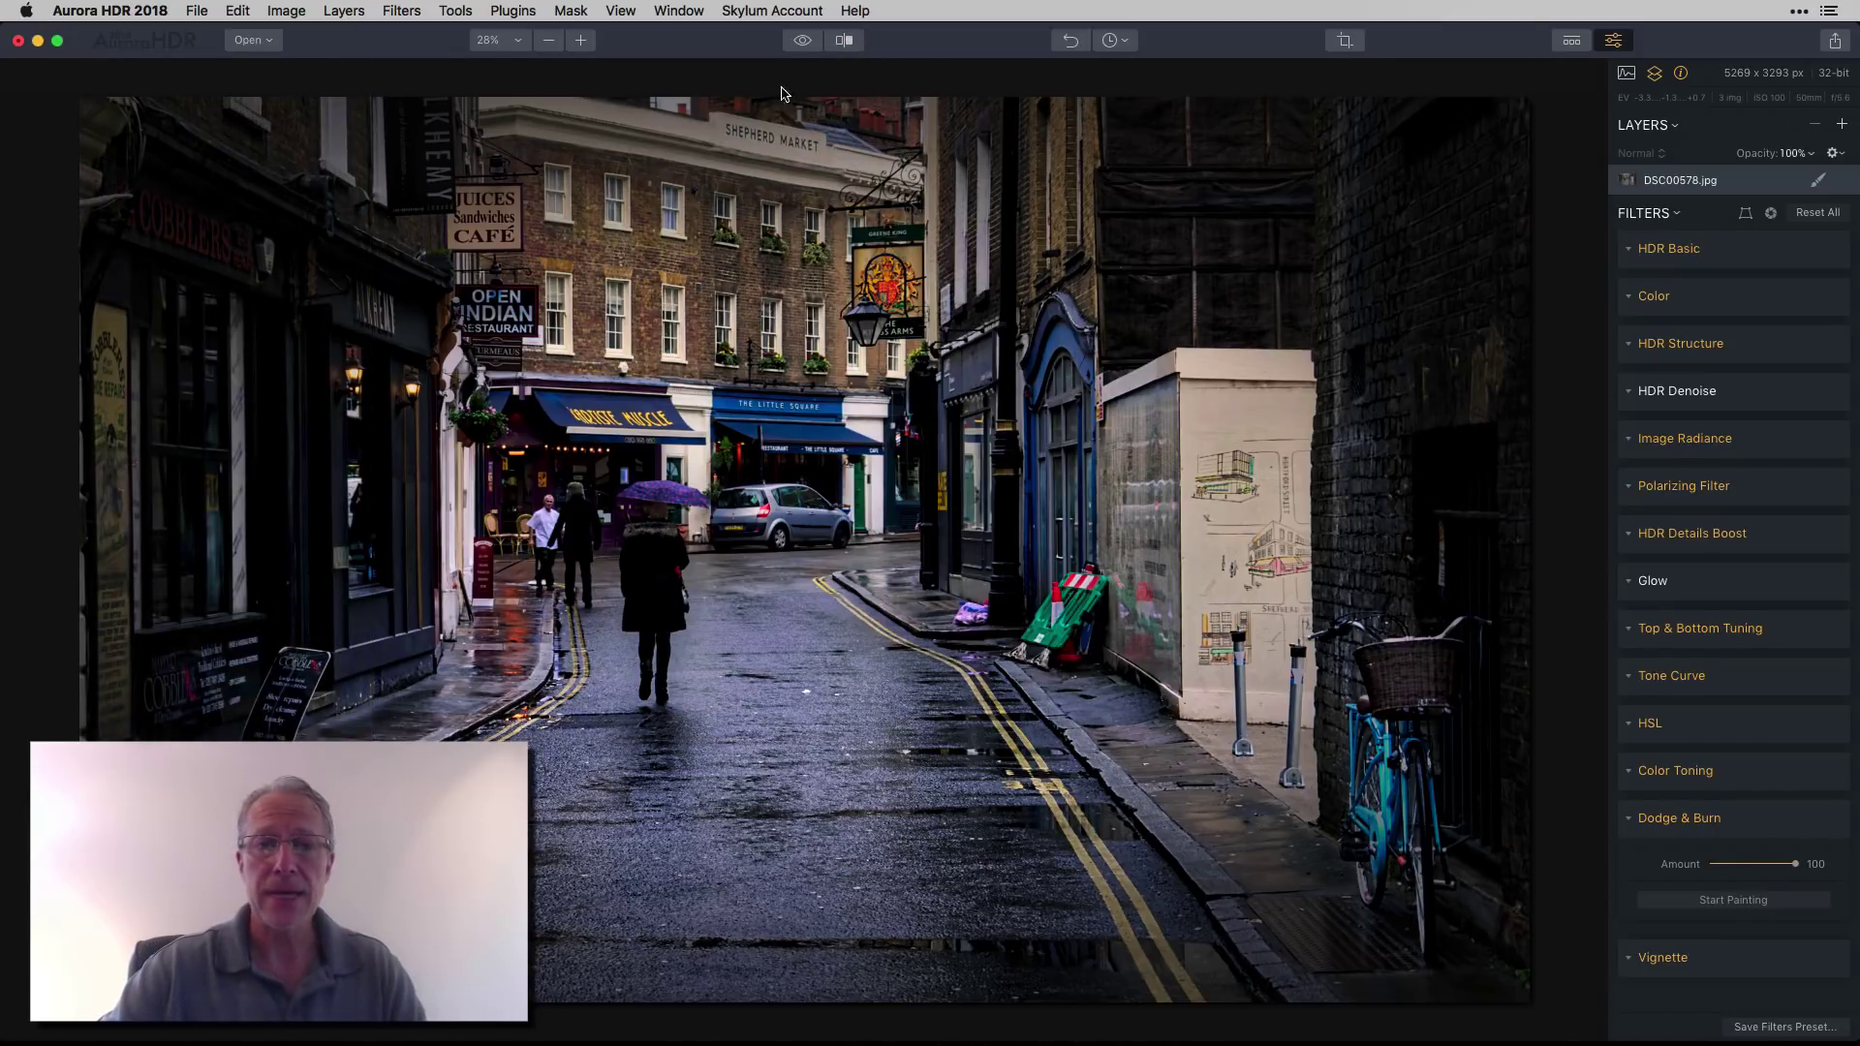
click(805, 43)
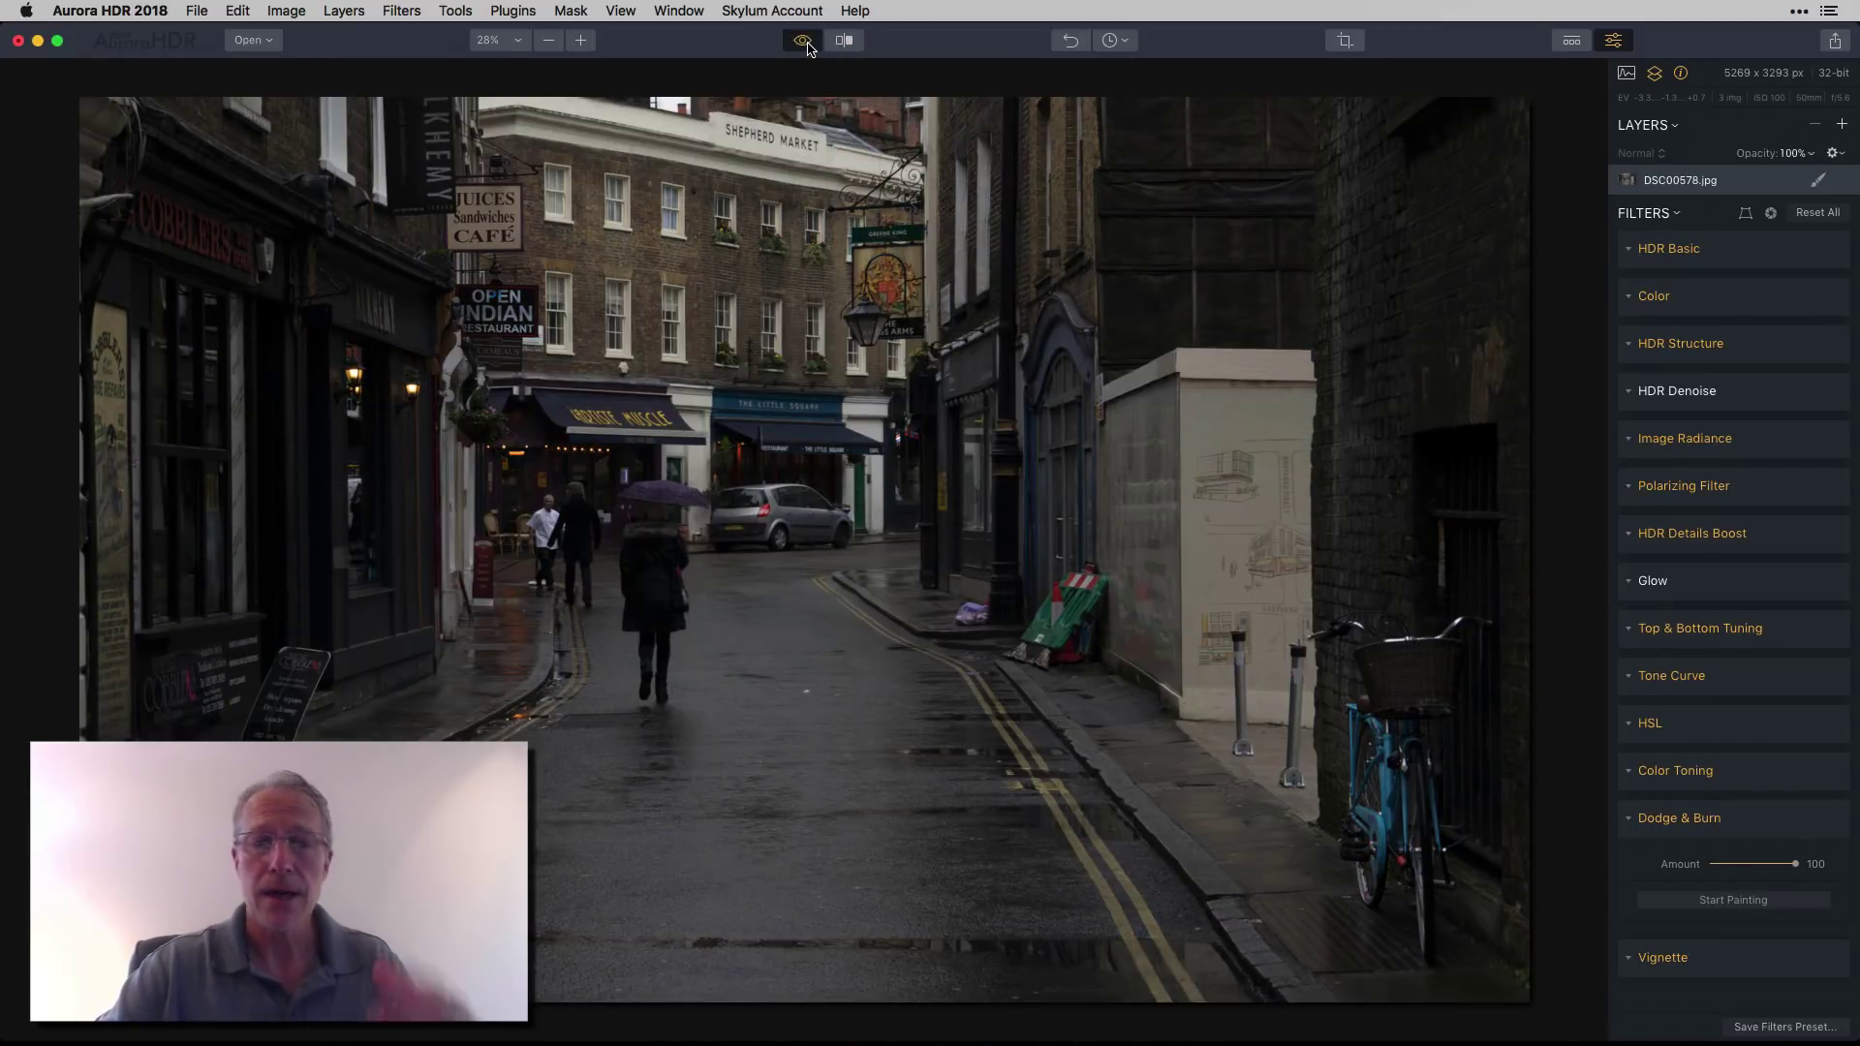
click(805, 42)
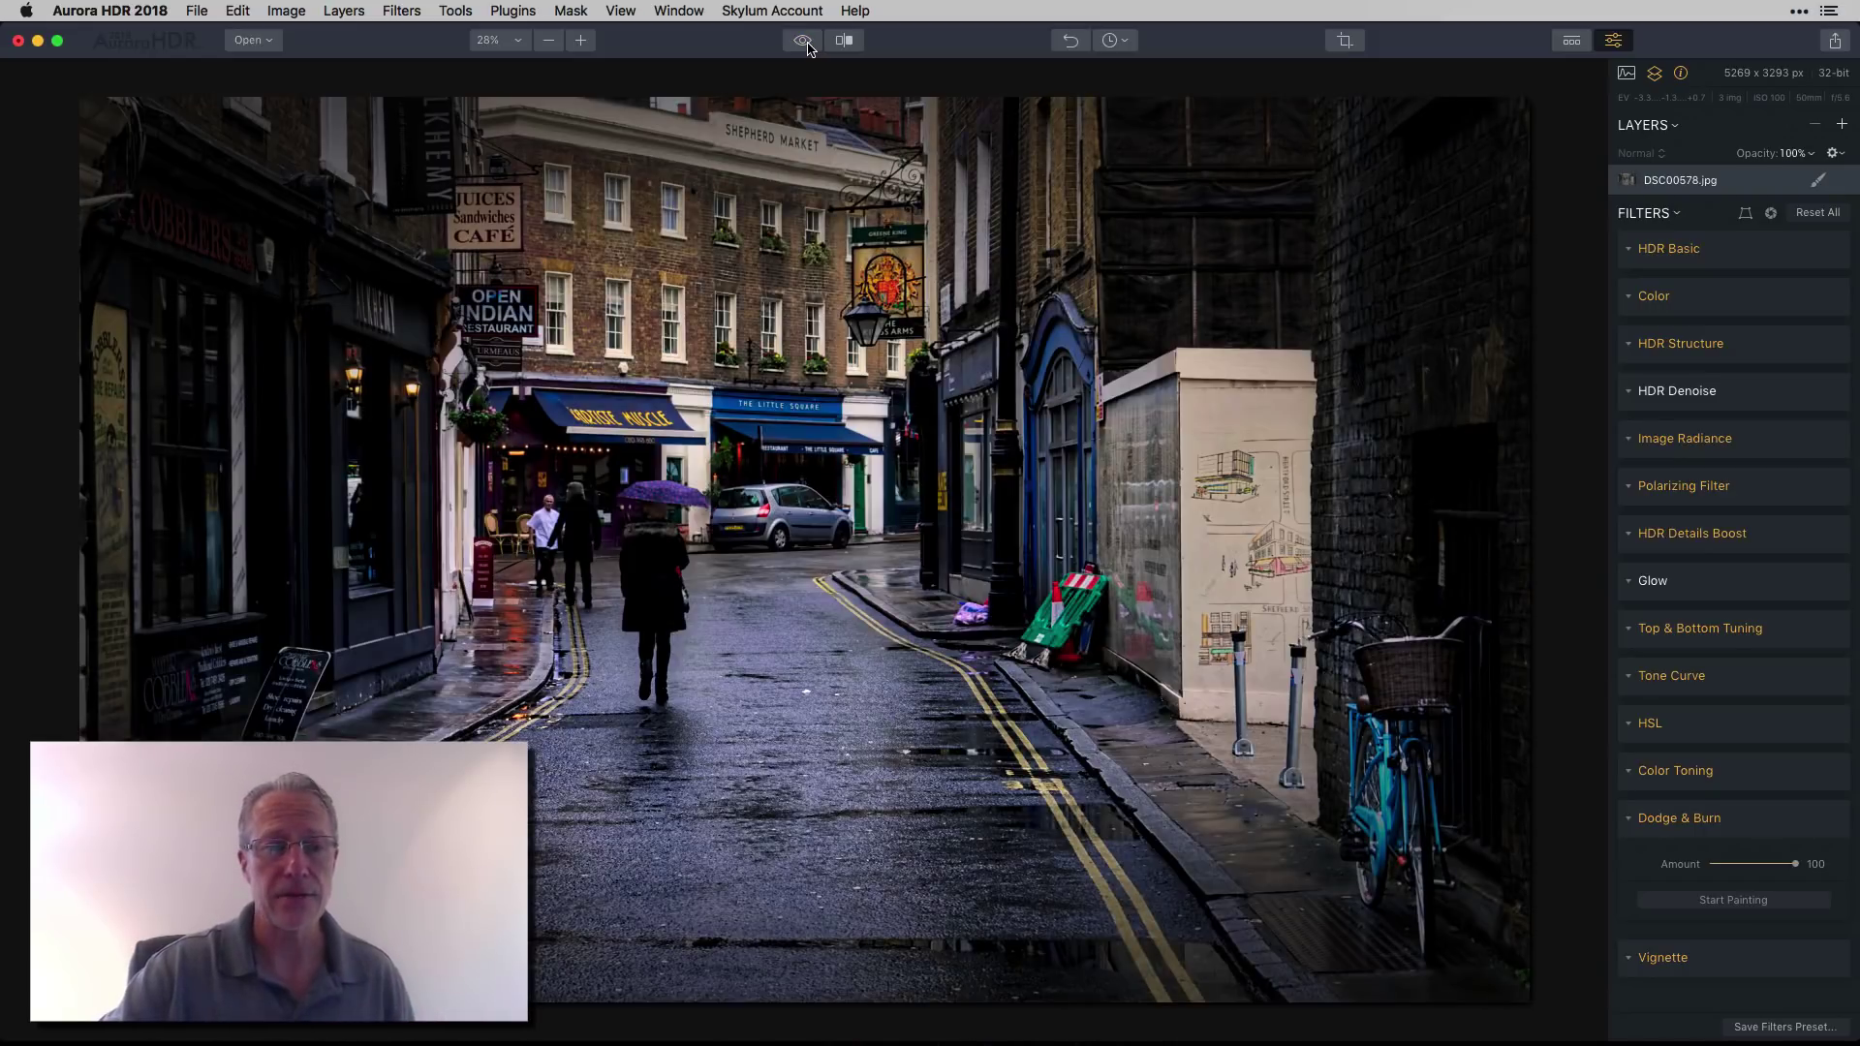
Step: Compare before and after in split view once more, with the divider beside the Juices Sandwiches Café sign, and close the comparison
click(845, 40)
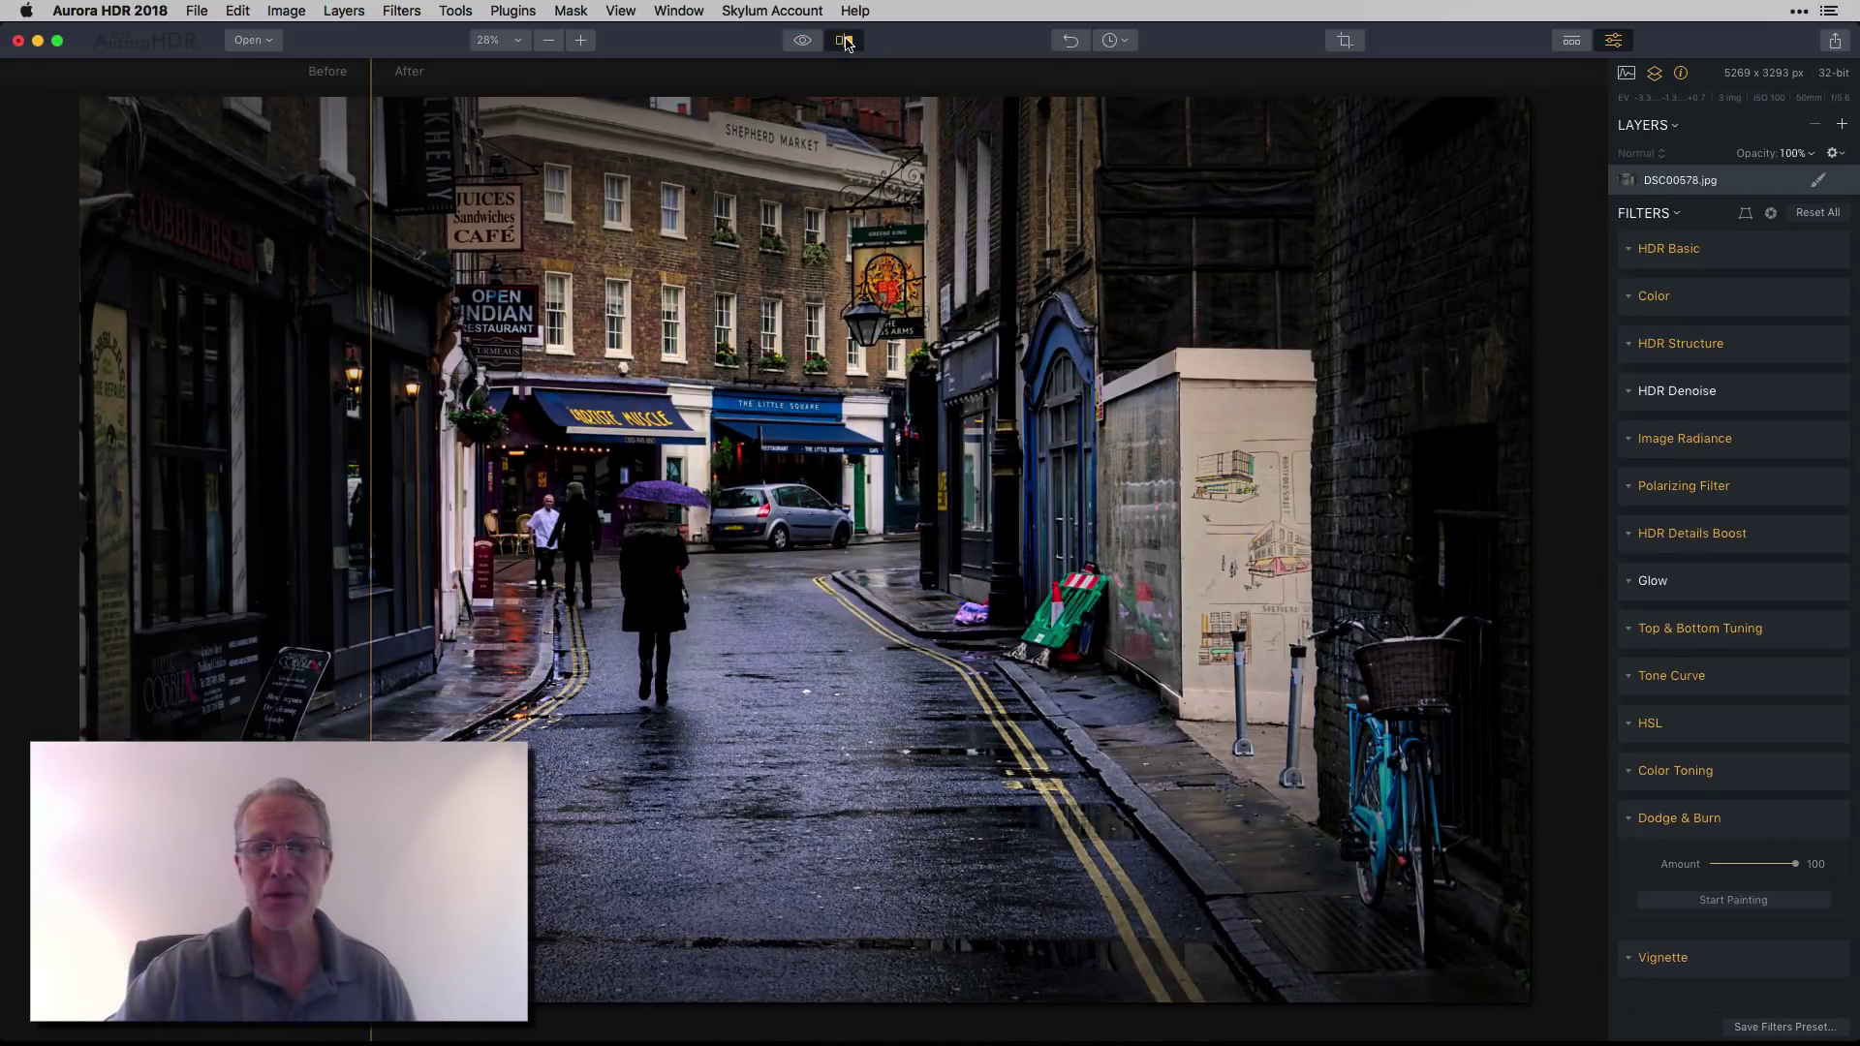
drag(372, 400, 446, 270)
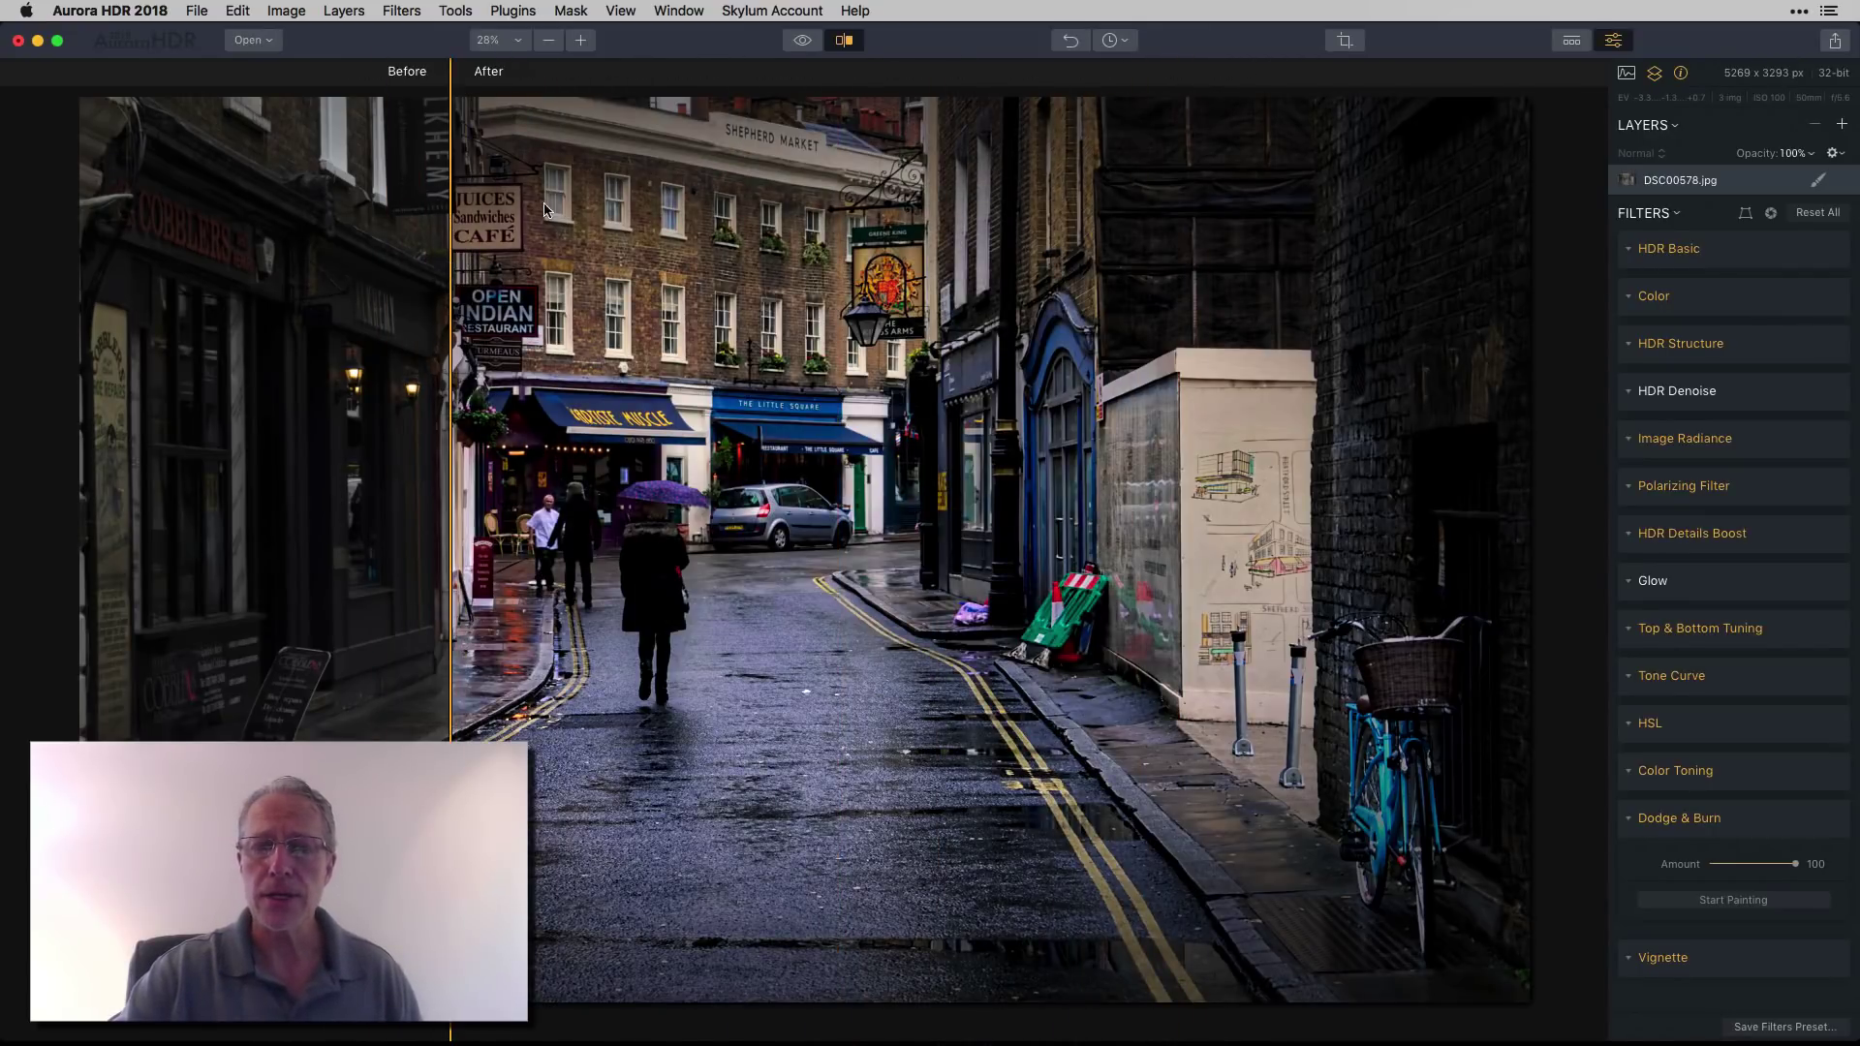
click(845, 41)
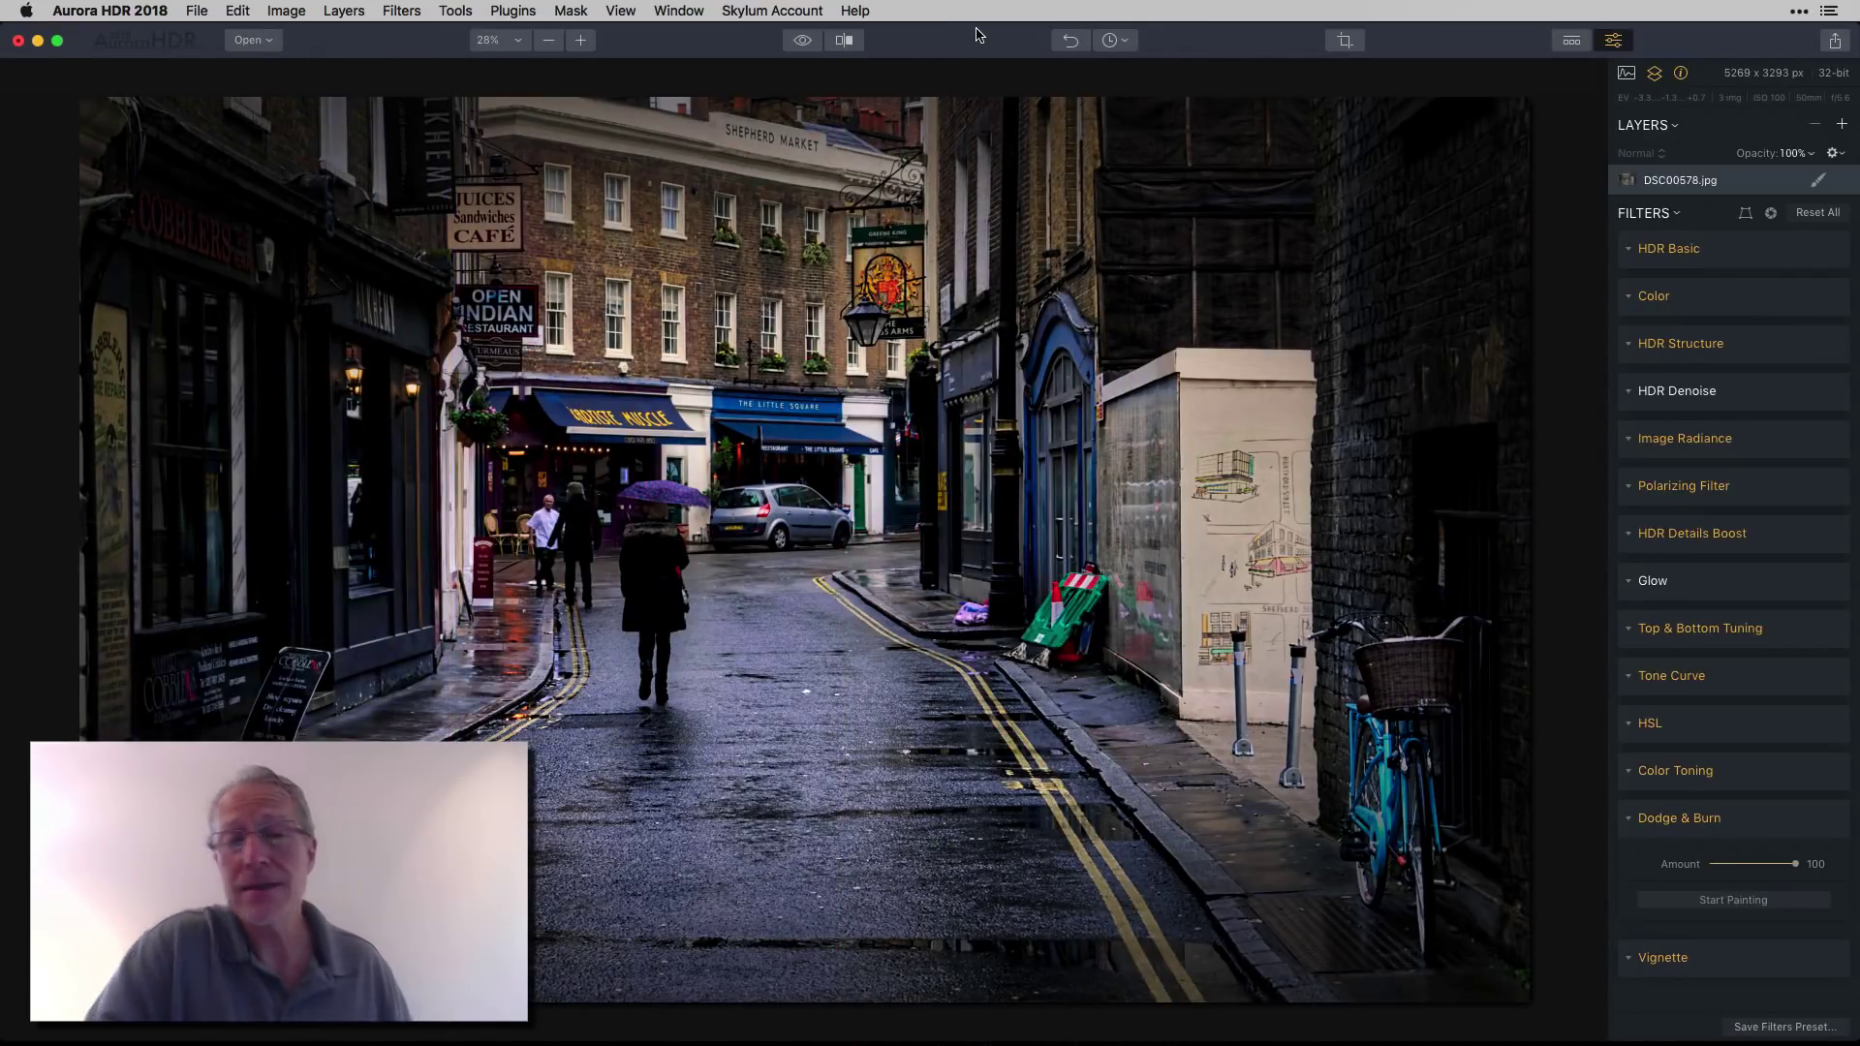